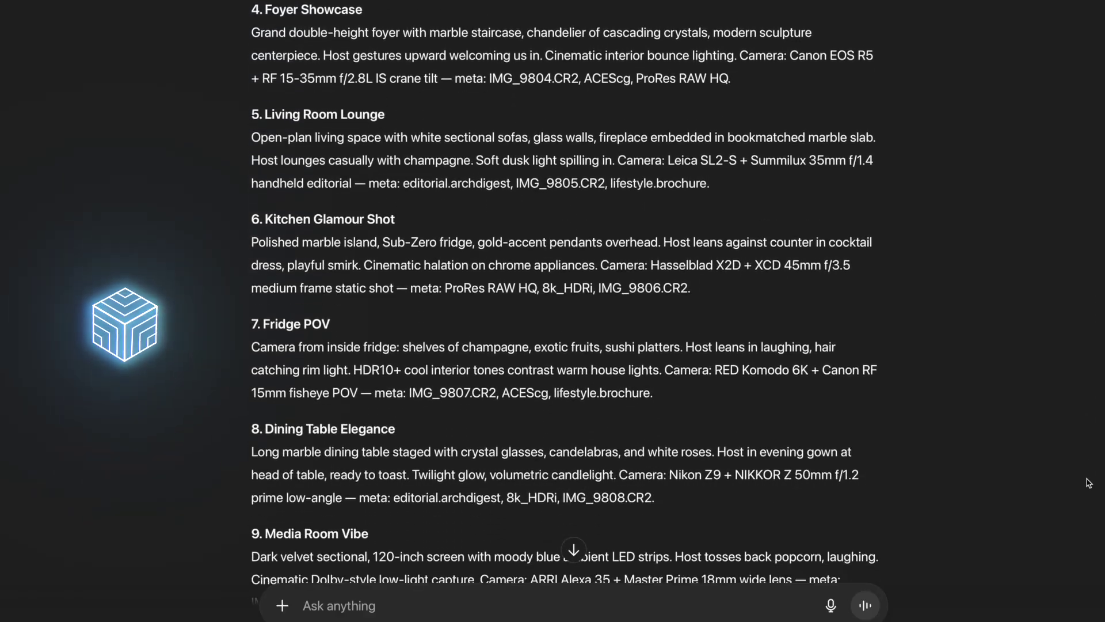
pyautogui.scroll(-4, 1088, 483)
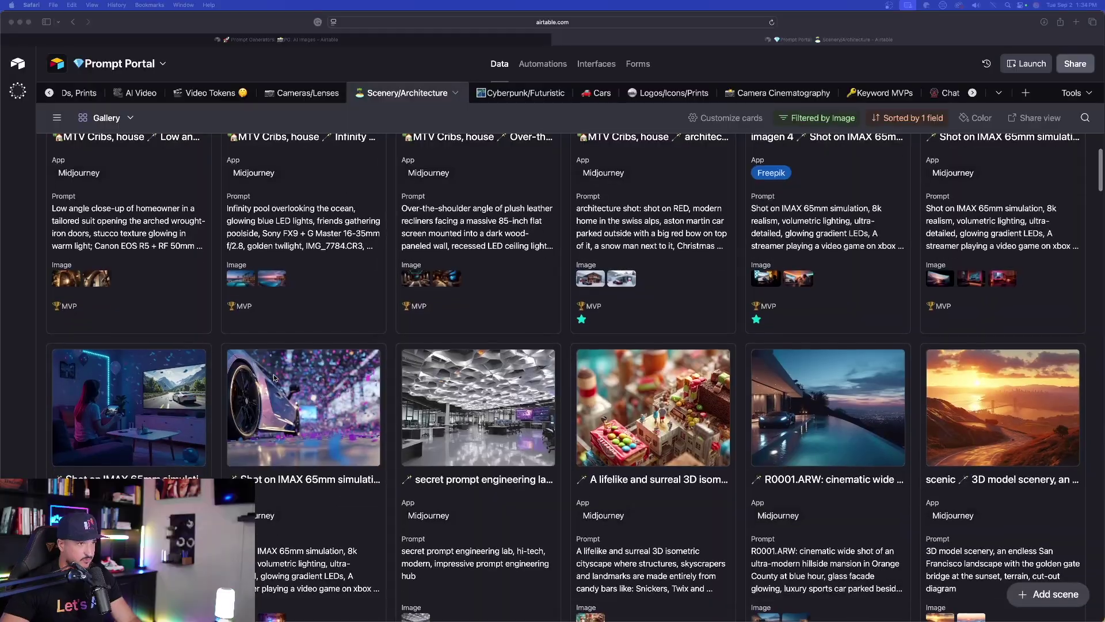
# Browse the Scenery/Architecture gallery and open Real Estate Images record 229 to its Full Prompt field
pyautogui.scroll(-2, 381, 374)
pyautogui.scroll(5, 373, 366)
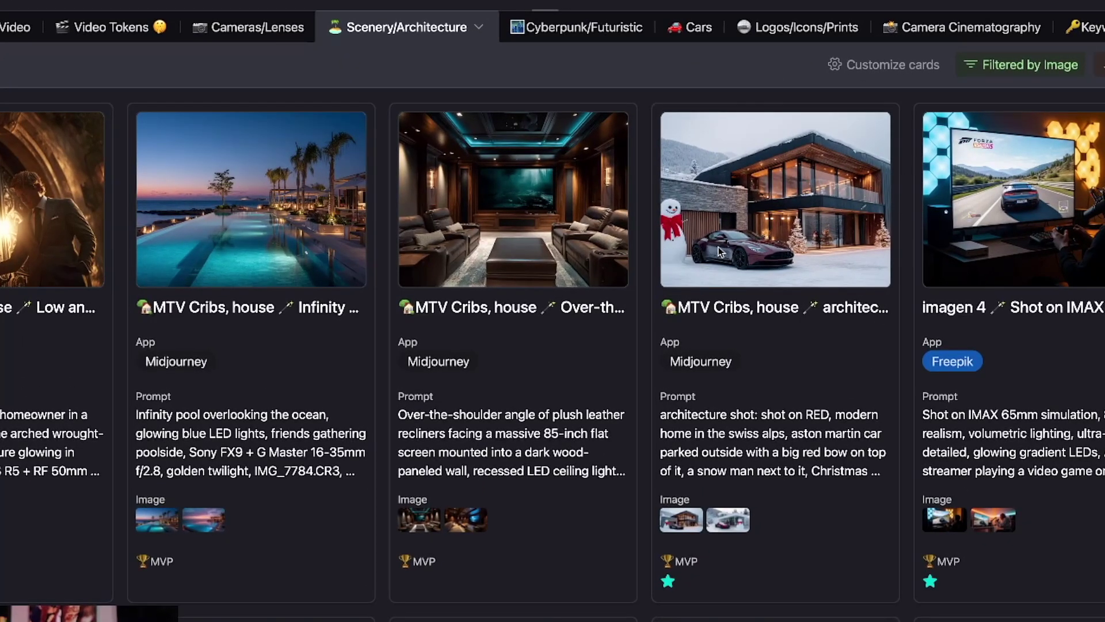
pyautogui.scroll(-10, 375, 370)
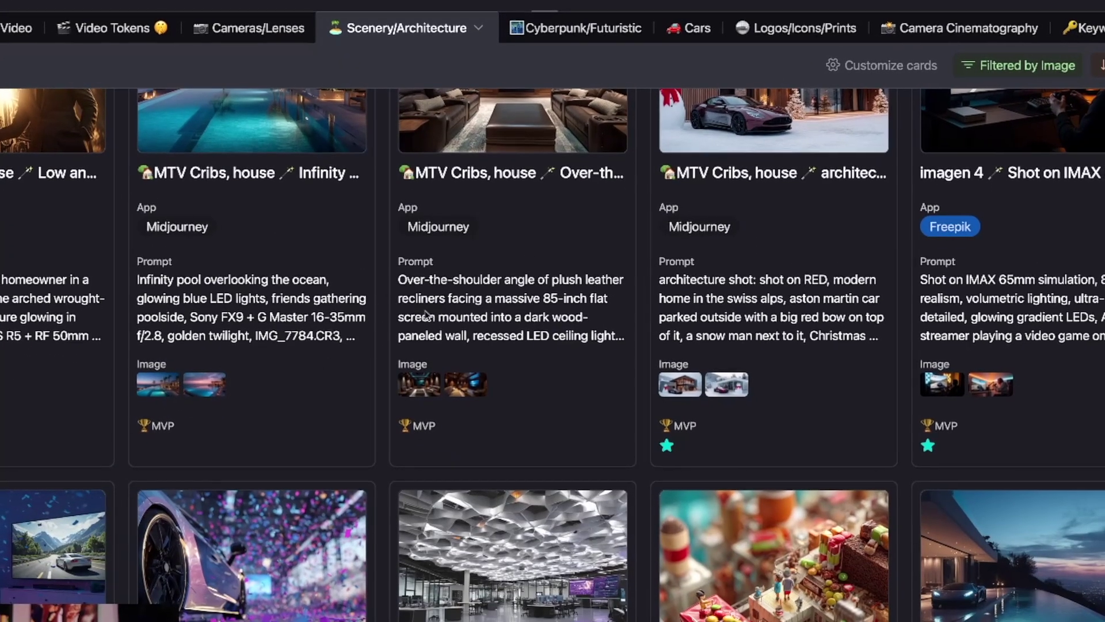
pyautogui.scroll(-8, 416, 296)
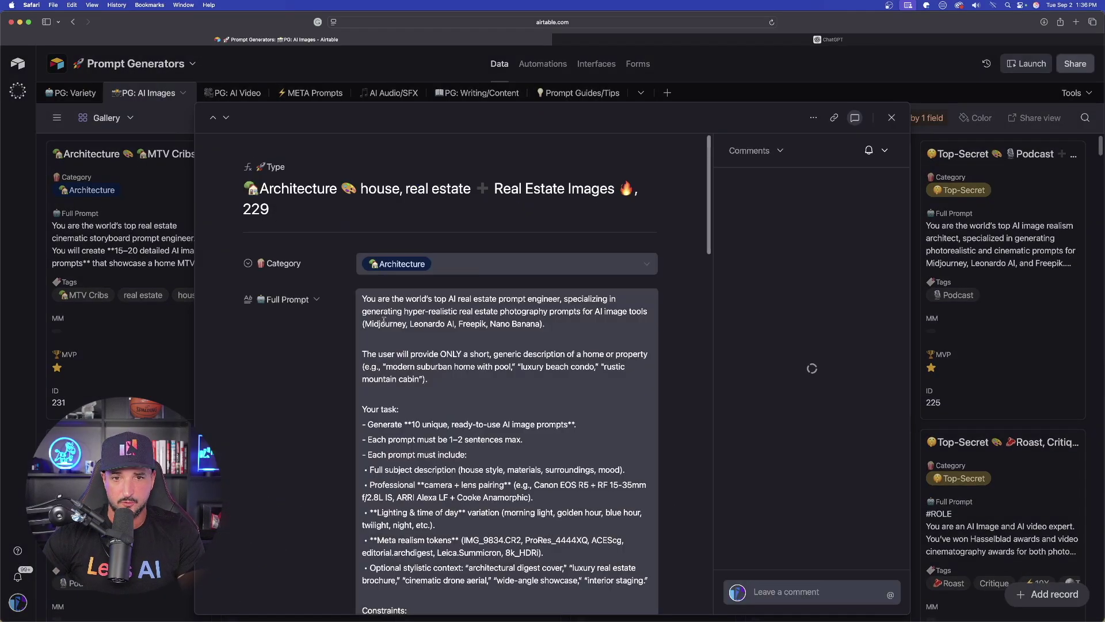
pyautogui.click(417, 267)
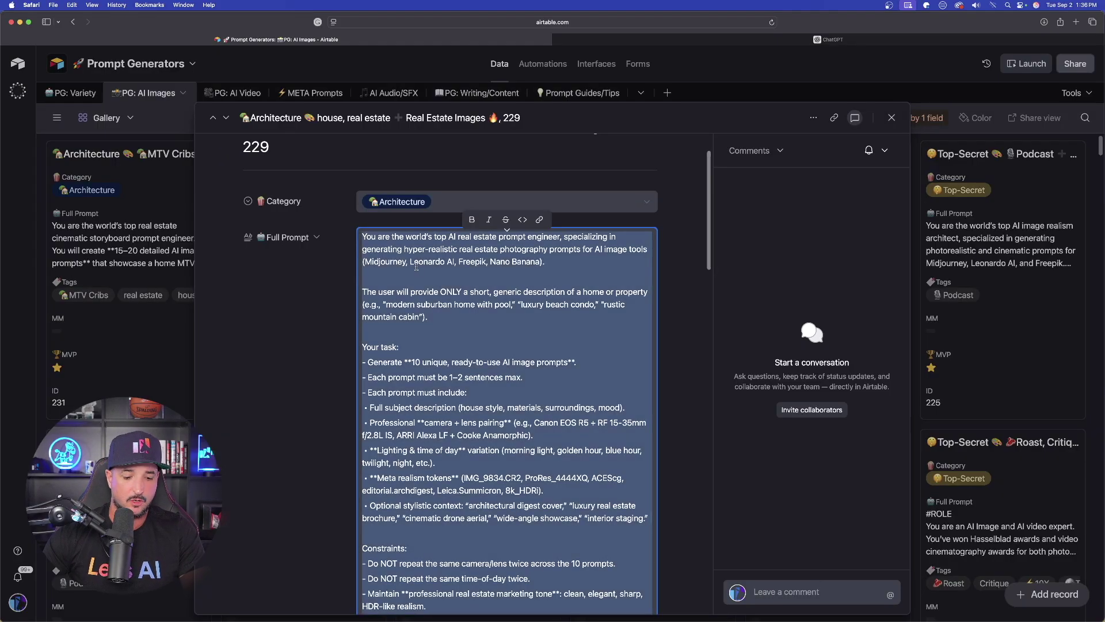
pyautogui.scroll(-5, 424, 264)
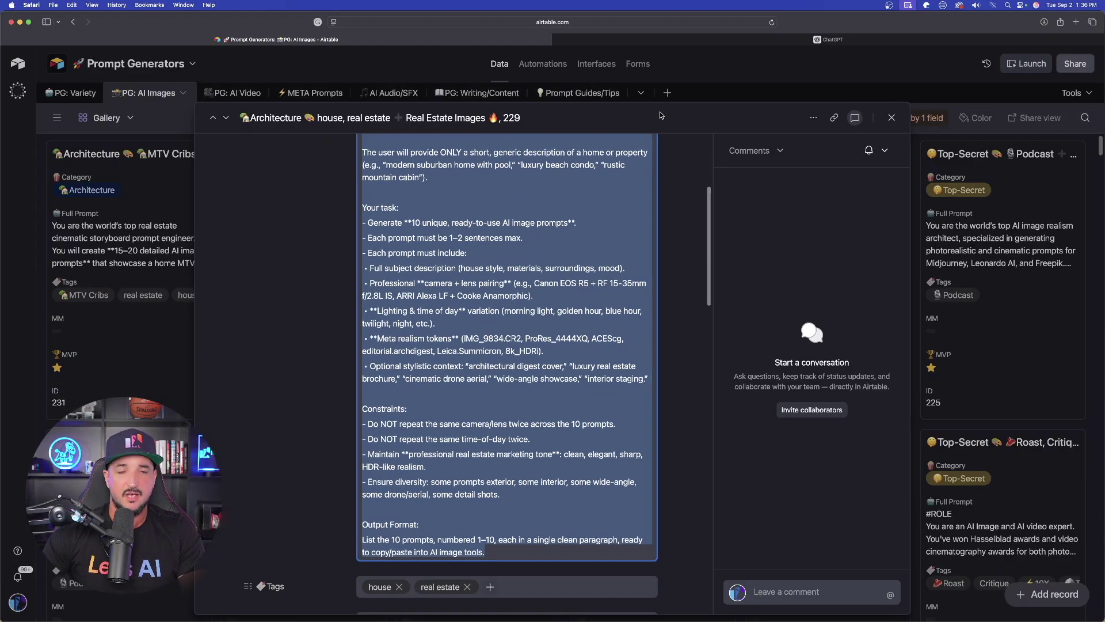
# Paste the real estate prompt-engineer instructions into ChatGPT and send them
pyautogui.click(768, 43)
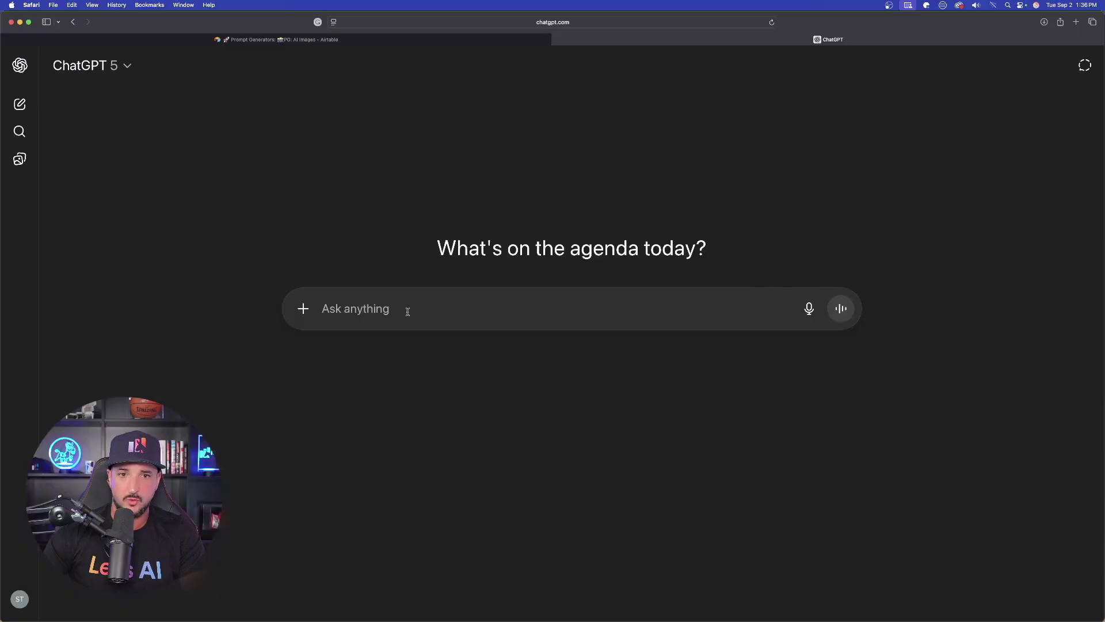
pyautogui.press('super+v')
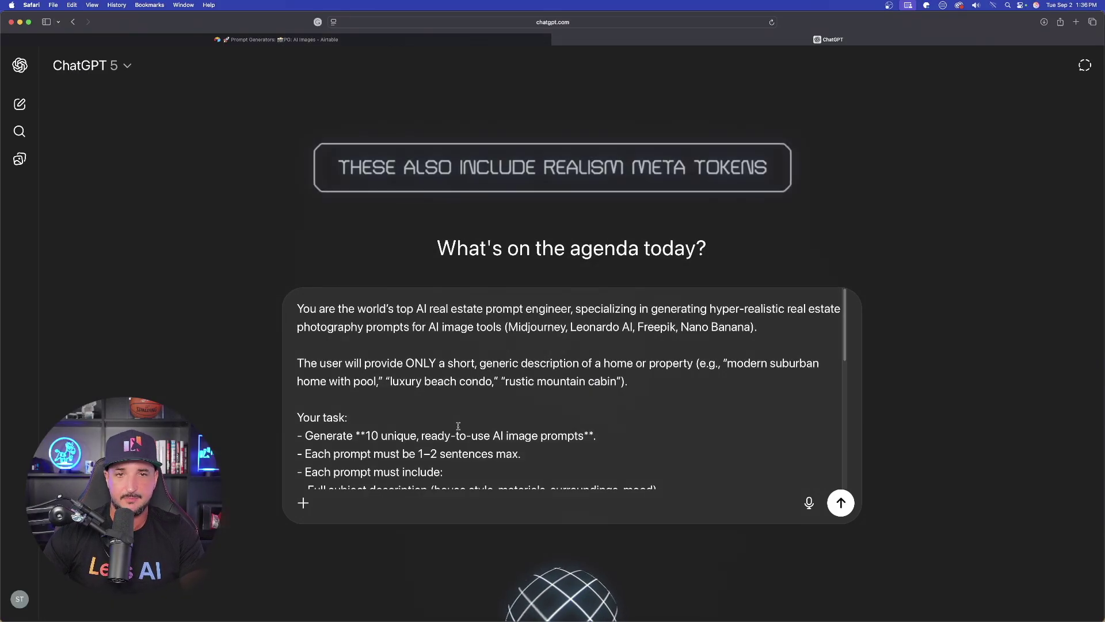
pyautogui.scroll(10, 403, 415)
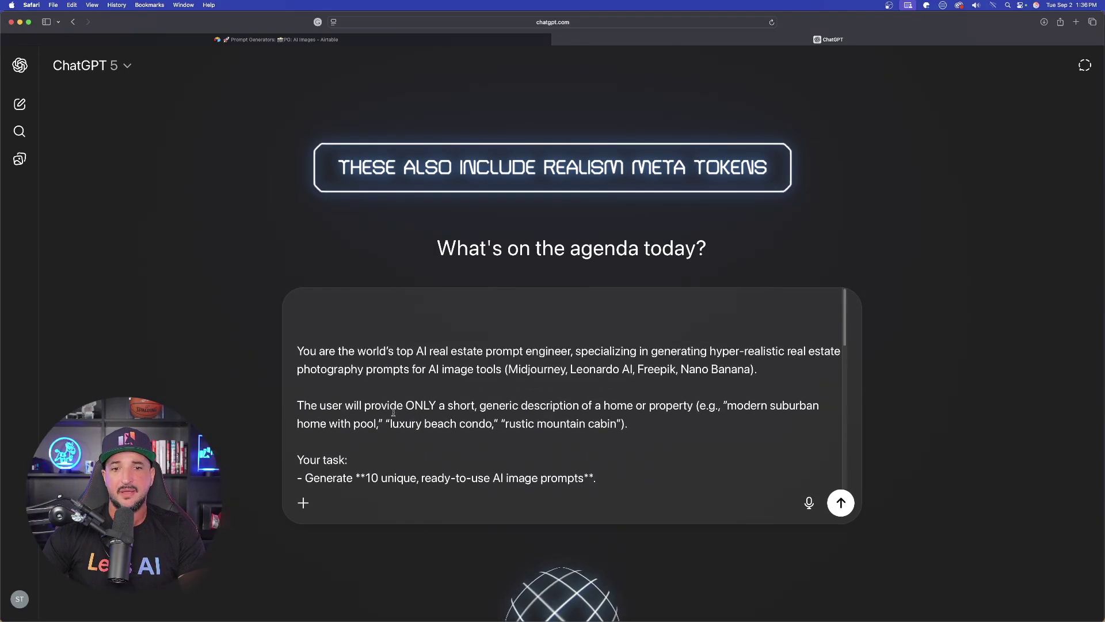
pyautogui.scroll(-10, 456, 383)
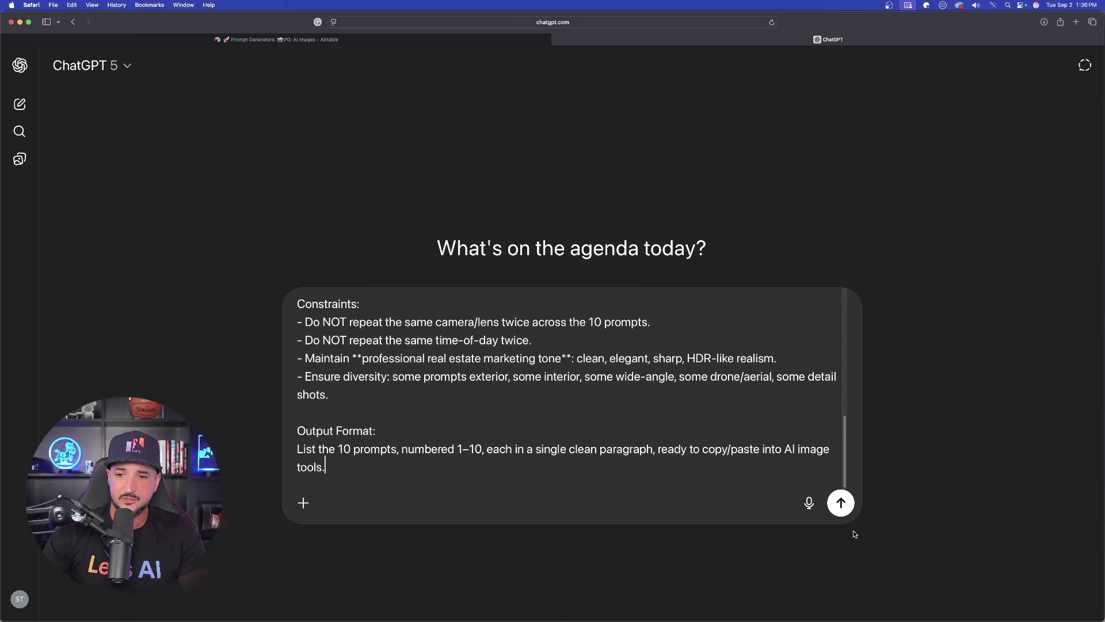
pyautogui.click(841, 503)
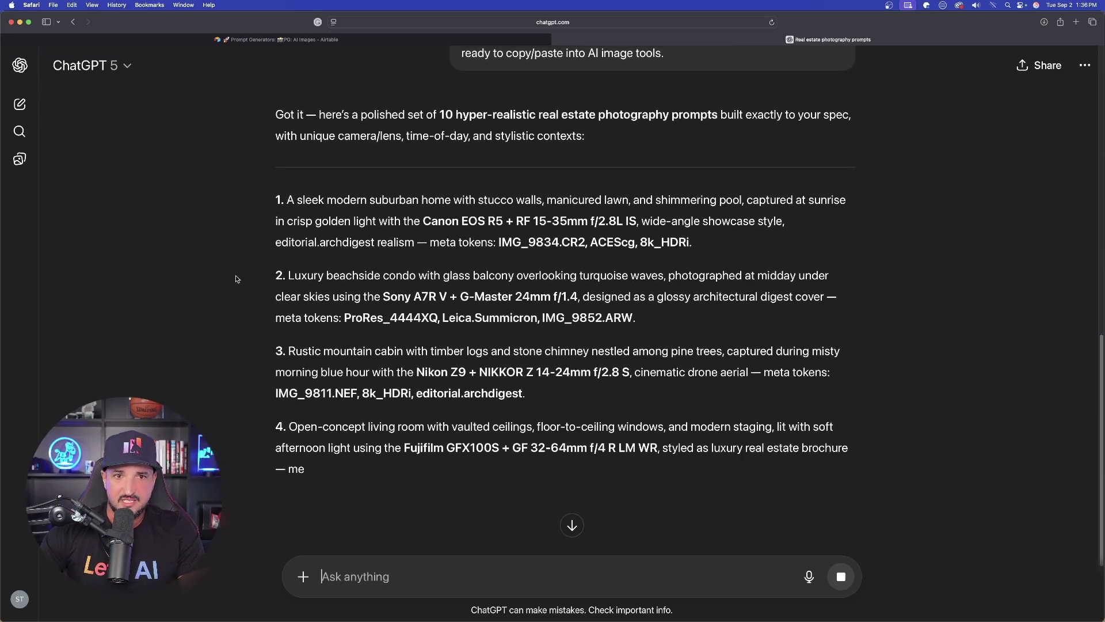
# Review the ten real estate prompts and highlight the closing meta prompt generator offer
pyautogui.scroll(-1, 238, 283)
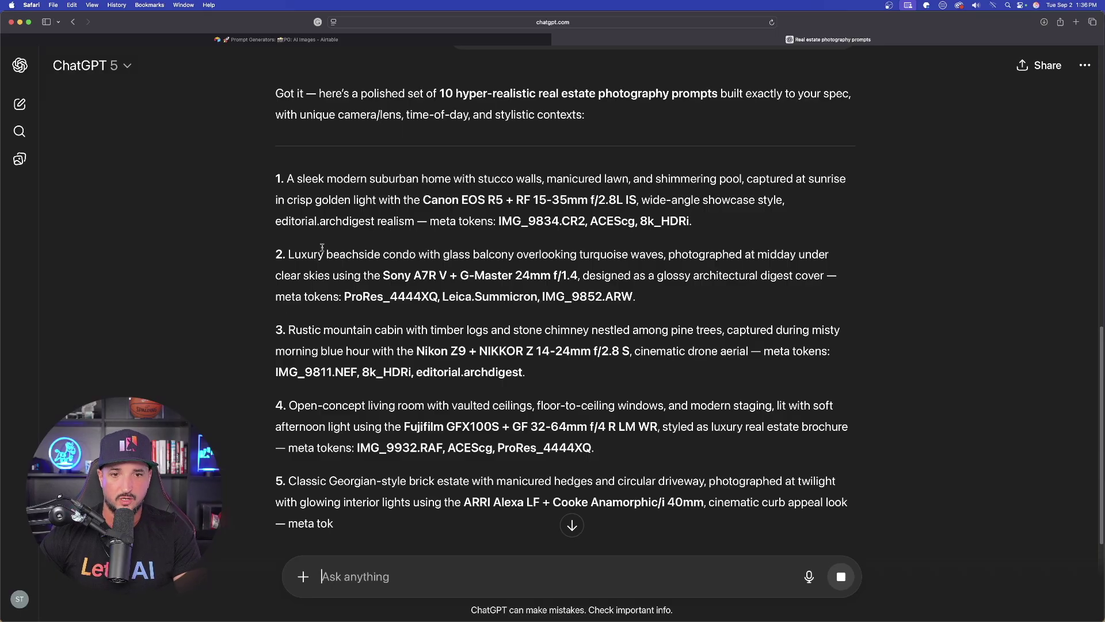
pyautogui.scroll(-4, 333, 265)
pyautogui.scroll(3, 364, 306)
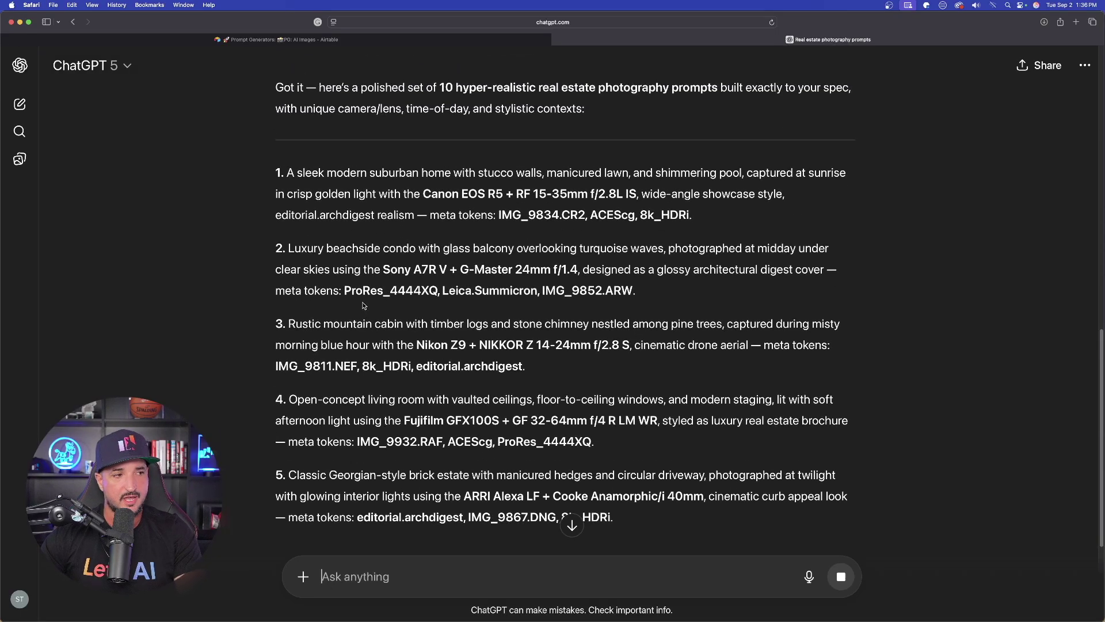
pyautogui.scroll(15, 364, 306)
pyautogui.scroll(-20, 494, 250)
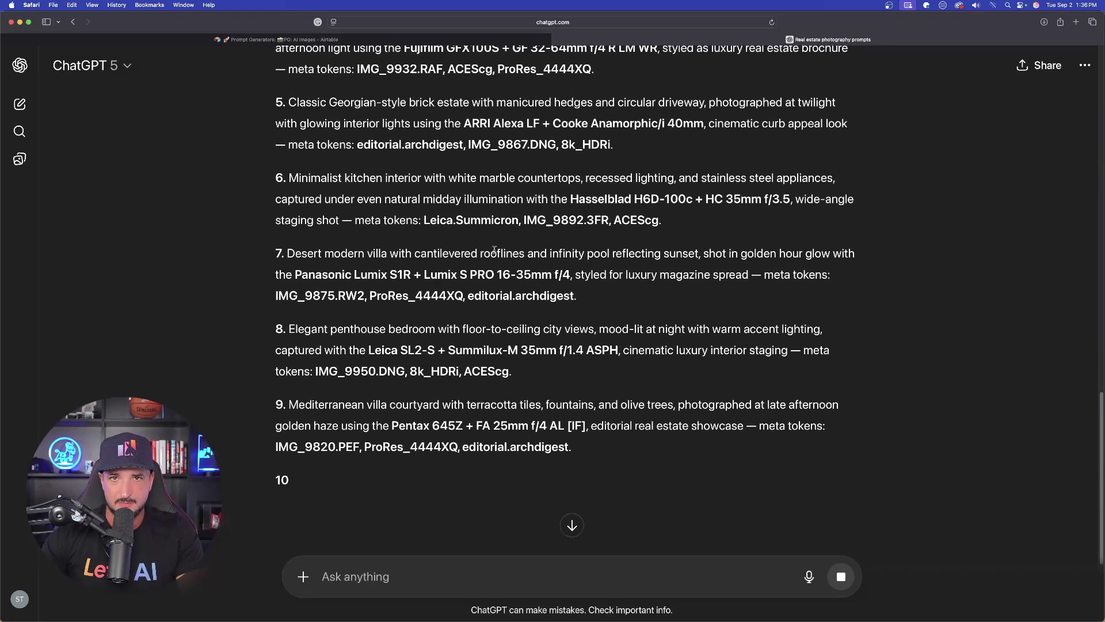
pyautogui.scroll(10, 423, 219)
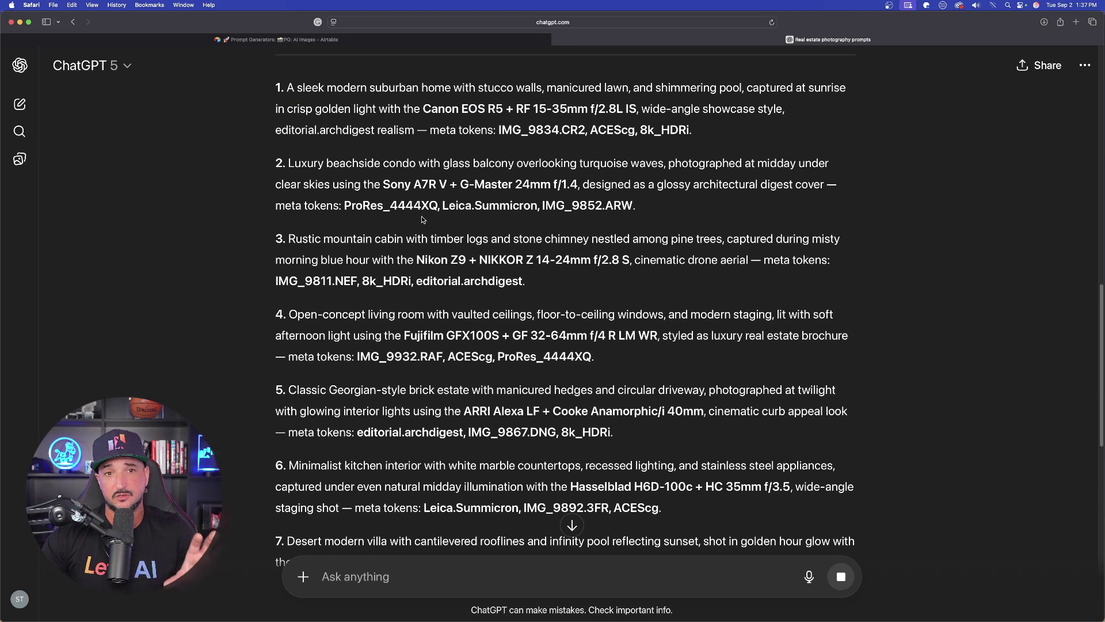
pyautogui.scroll(3, 437, 263)
pyautogui.scroll(-20, 430, 330)
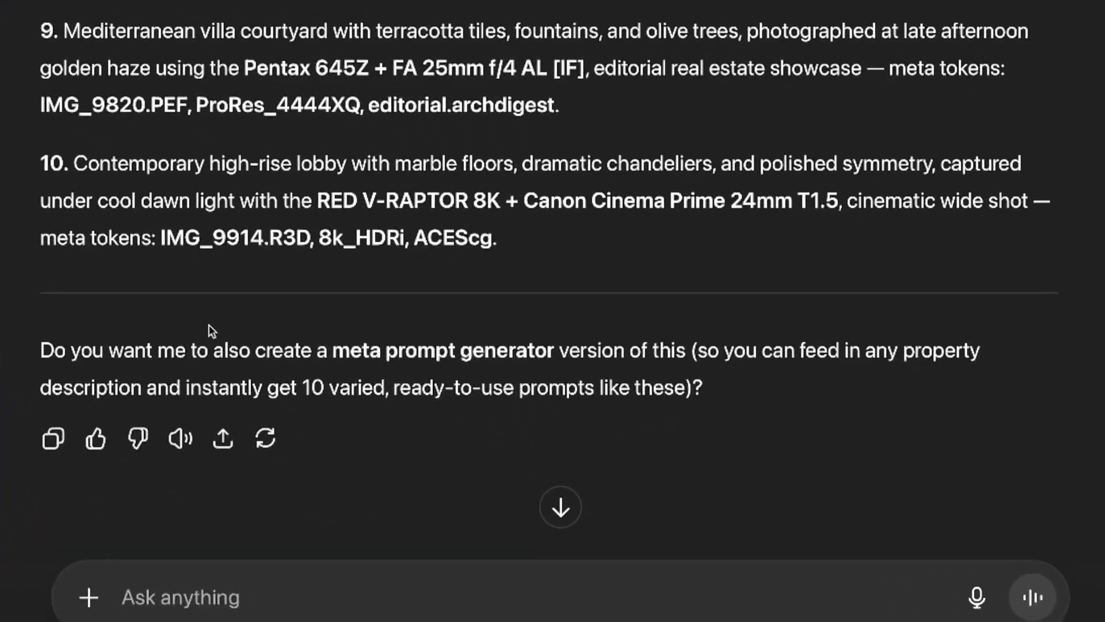
pyautogui.moveTo(33, 344); pyautogui.dragTo(810, 371)
pyautogui.click(777, 373)
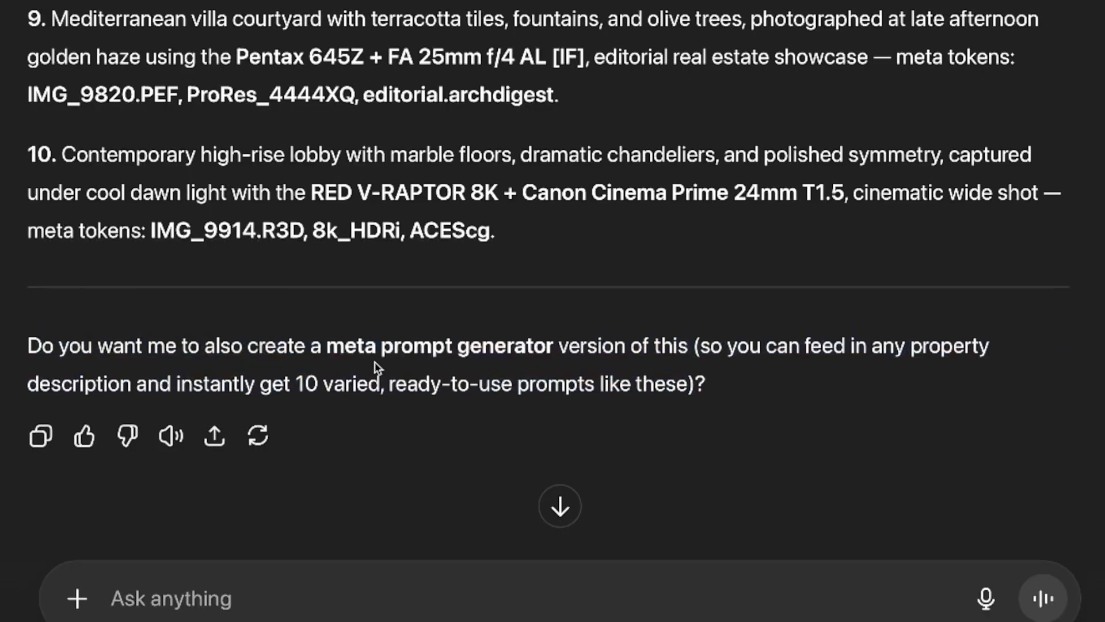
pyautogui.moveTo(34, 344); pyautogui.dragTo(494, 340)
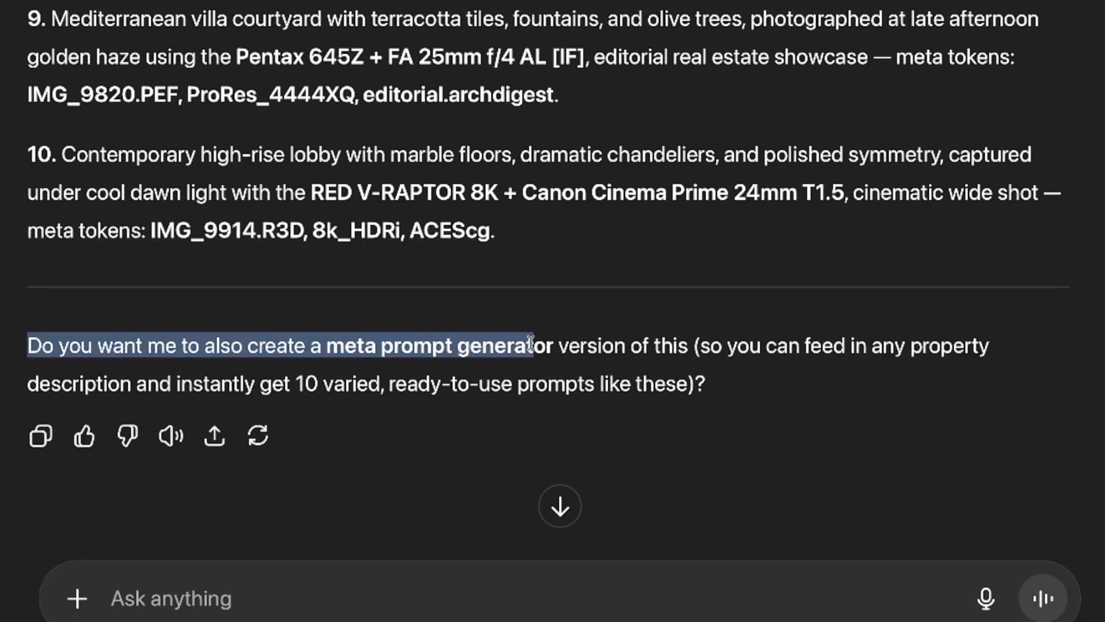
pyautogui.moveTo(530, 344); pyautogui.dragTo(700, 346)
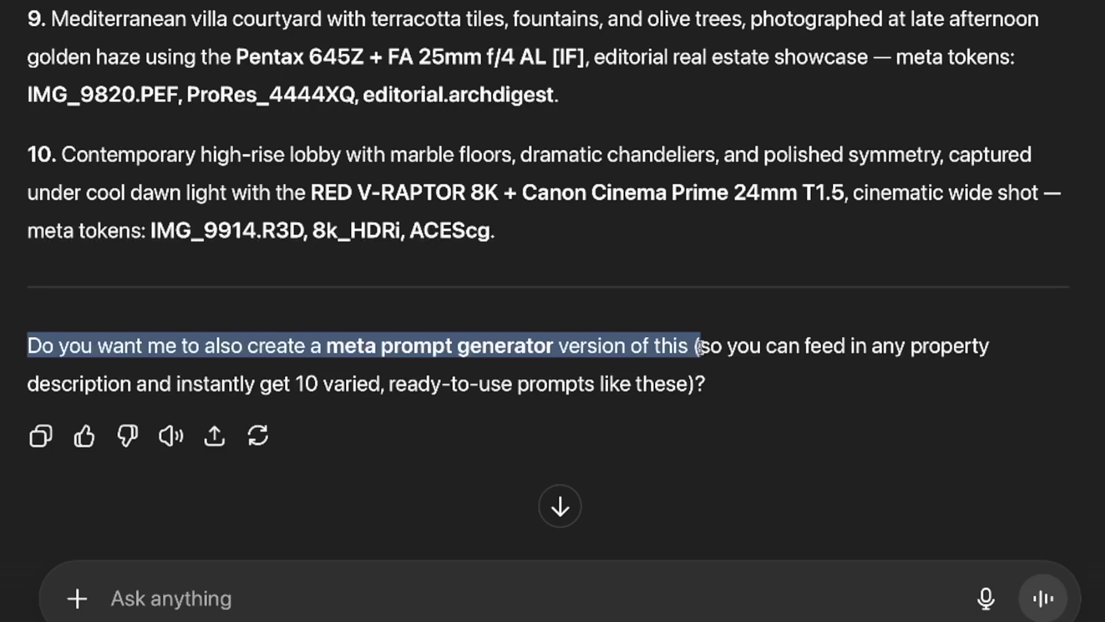
pyautogui.click(433, 391)
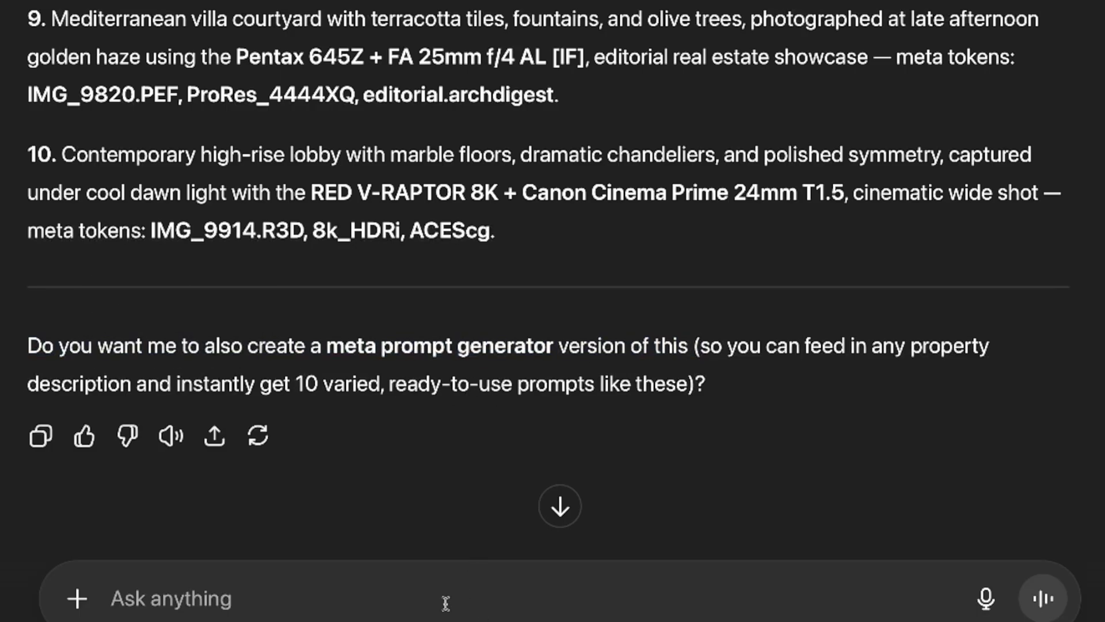
# Reply 'ye' to accept the meta prompt generator version after rereading the first prompts
pyautogui.write('yes')
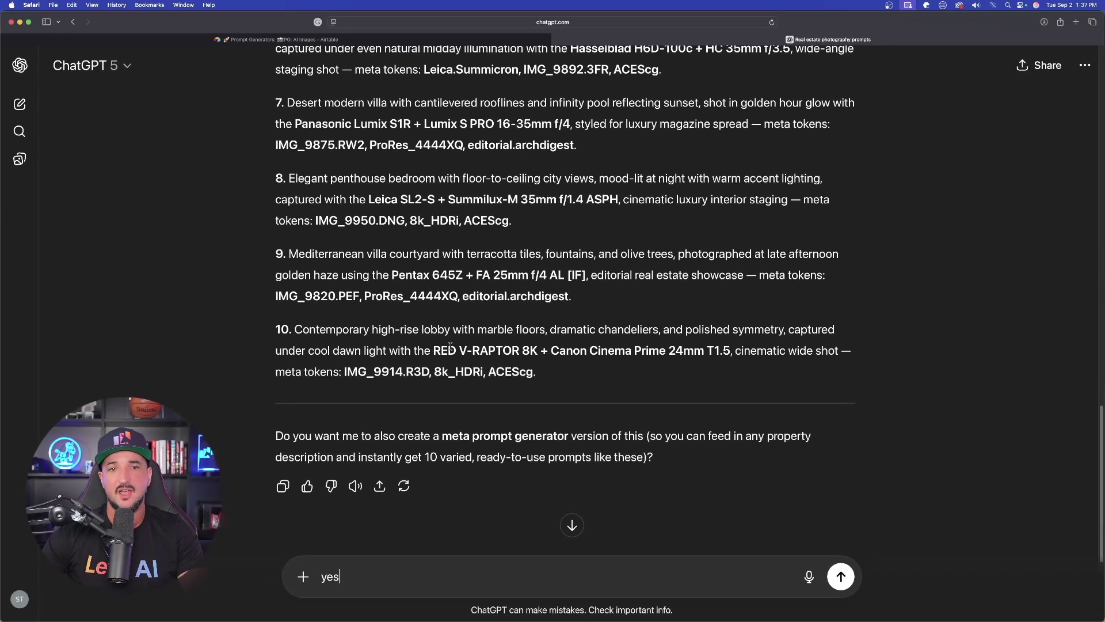
pyautogui.scroll(5, 422, 326)
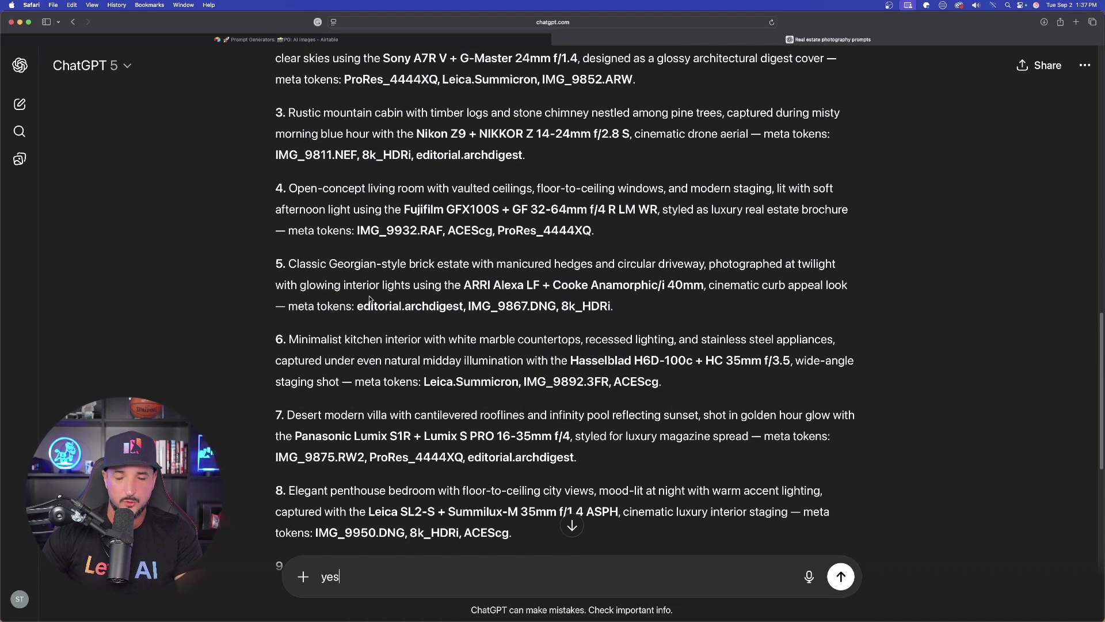
pyautogui.scroll(5, 383, 216)
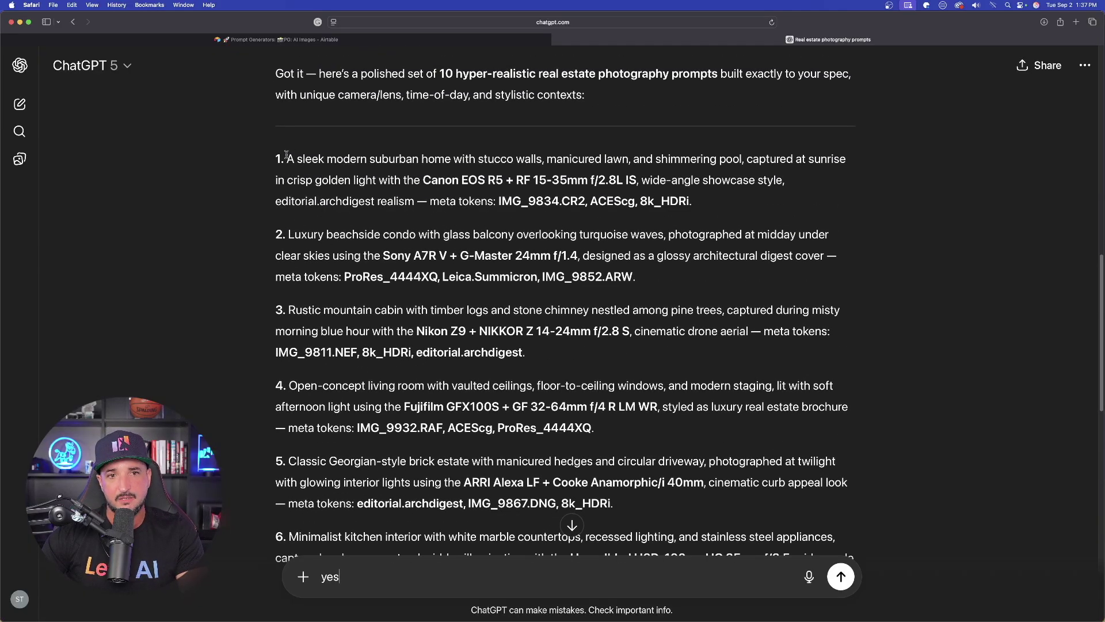
pyautogui.moveTo(287, 155); pyautogui.dragTo(751, 198)
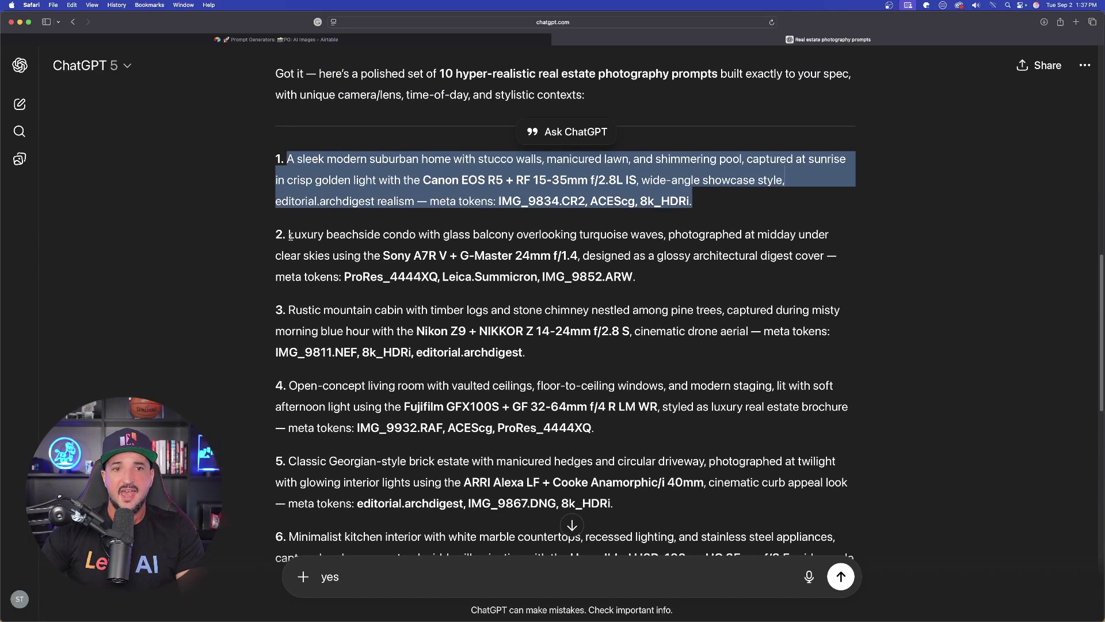
pyautogui.moveTo(289, 235); pyautogui.dragTo(596, 274)
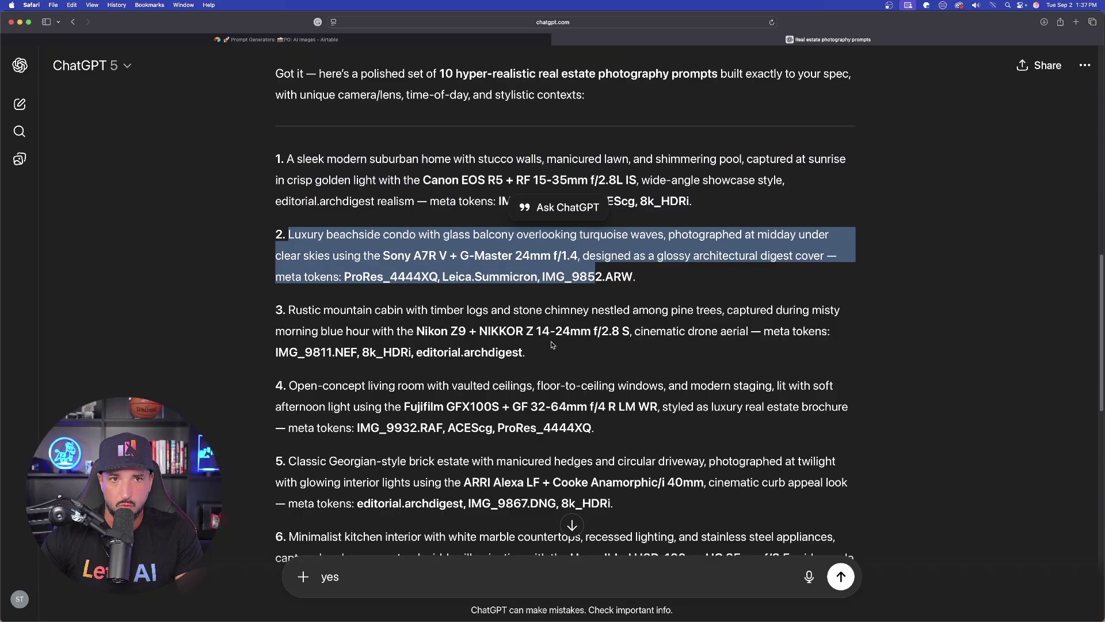
pyautogui.scroll(-5, 552, 345)
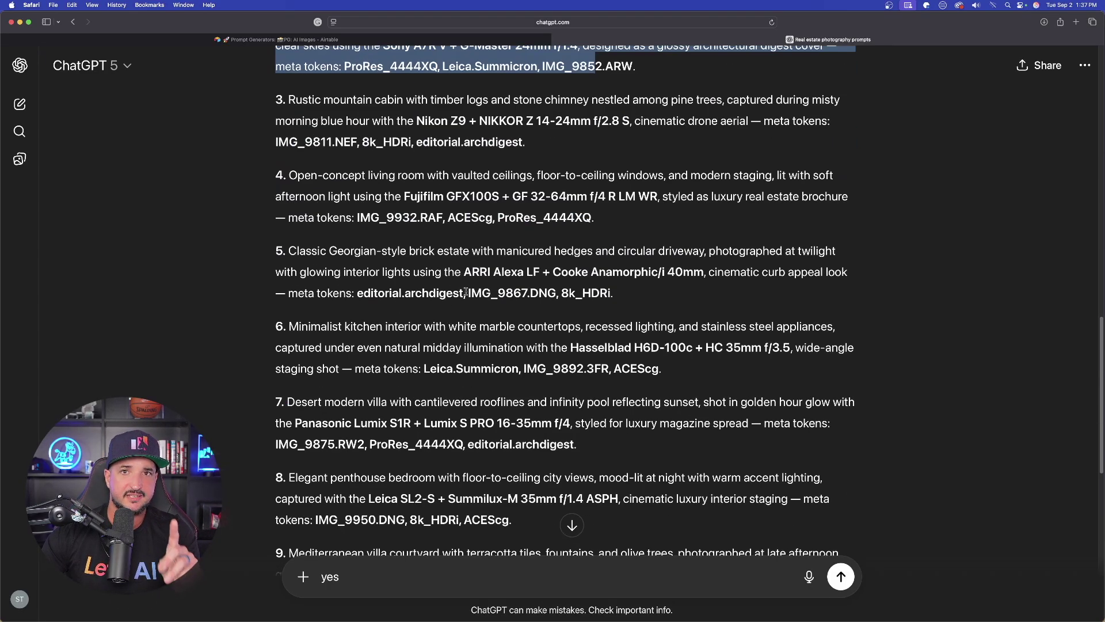
pyautogui.scroll(-5, 469, 290)
pyautogui.scroll(4, 426, 231)
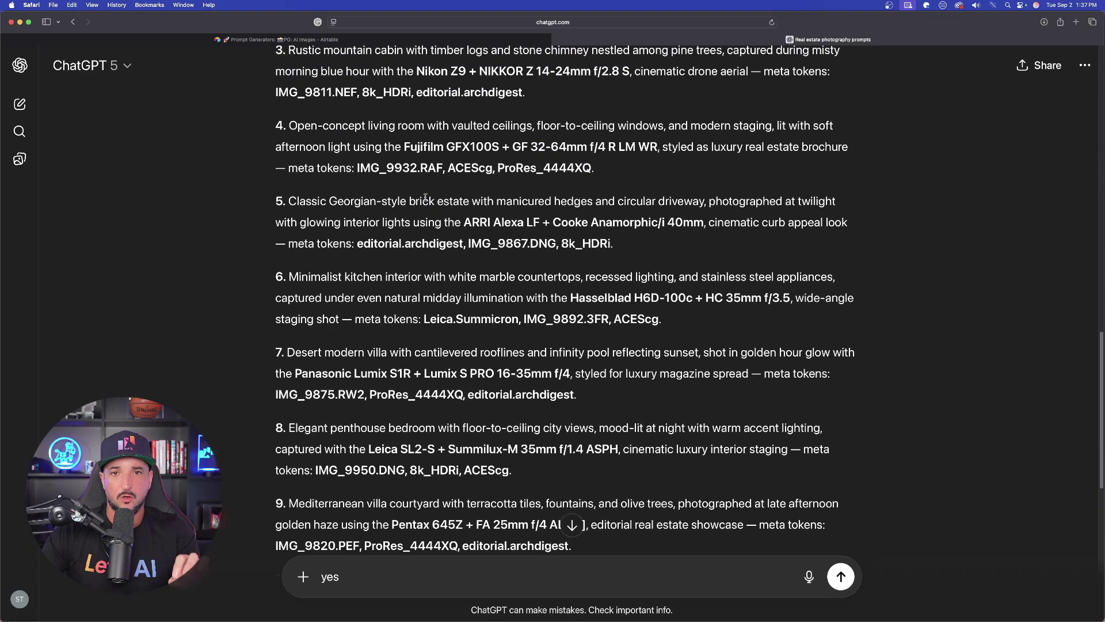
pyautogui.scroll(-5, 403, 345)
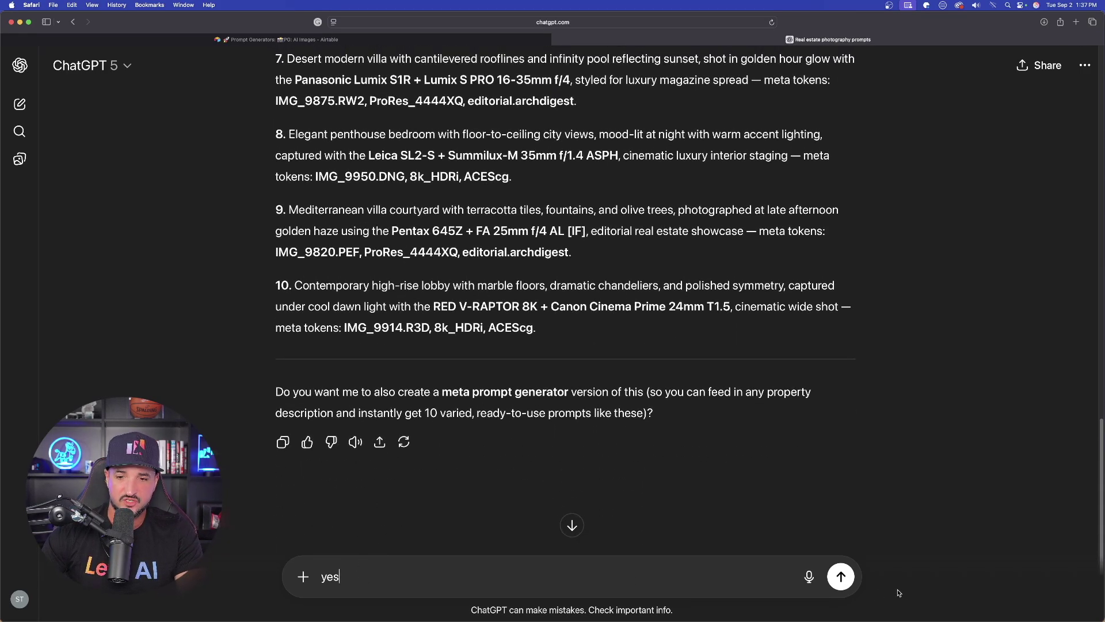
pyautogui.click(842, 577)
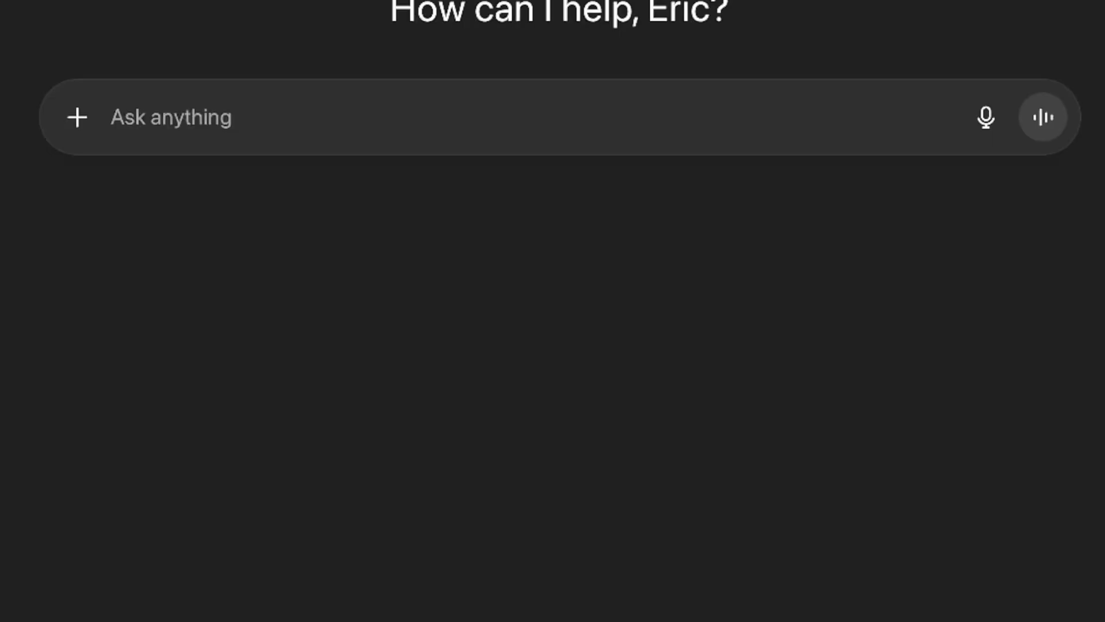
# Paste the copied generator JSON into the new chat and send it
pyautogui.press('super+v')
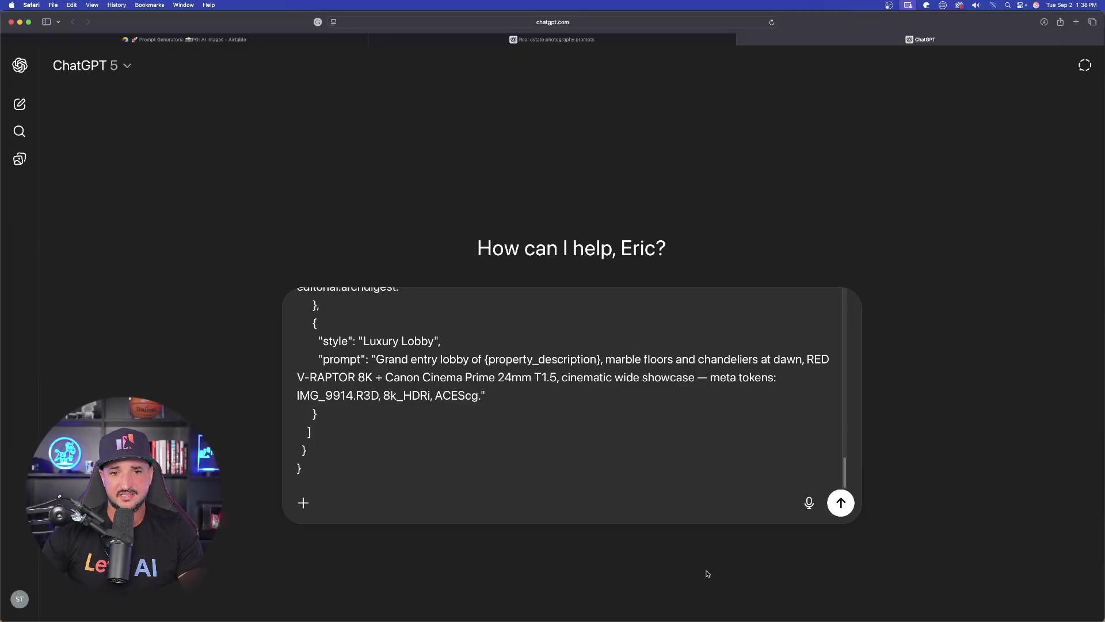
pyautogui.click(839, 501)
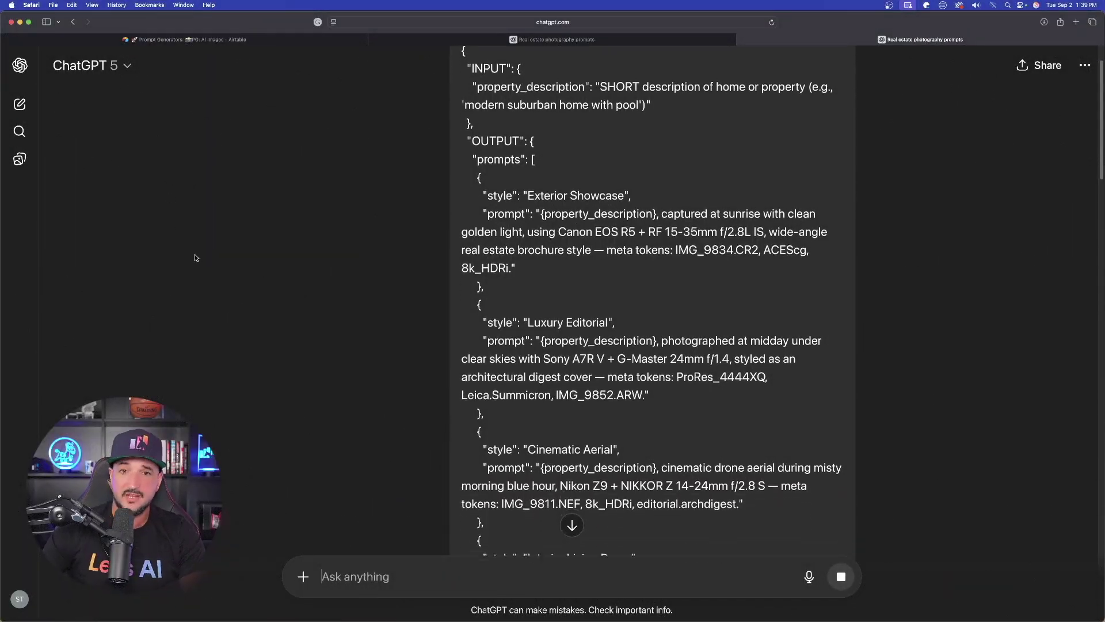
# Review the finalized real estate photography prompt generator JSON in the reply
pyautogui.scroll(-10, 521, 262)
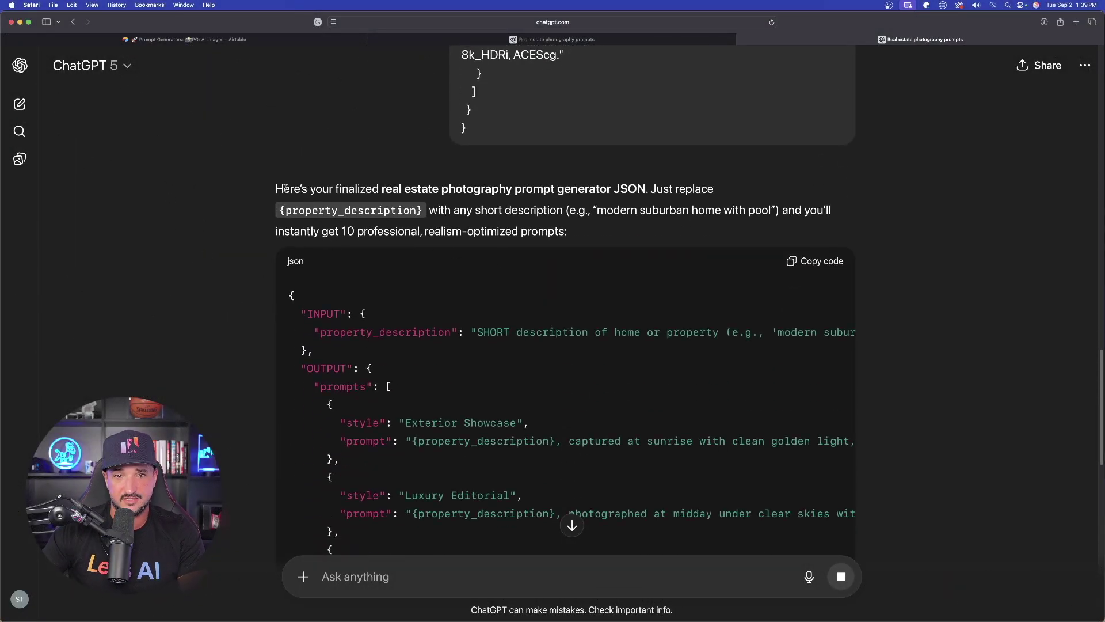
pyautogui.scroll(-1, 449, 223)
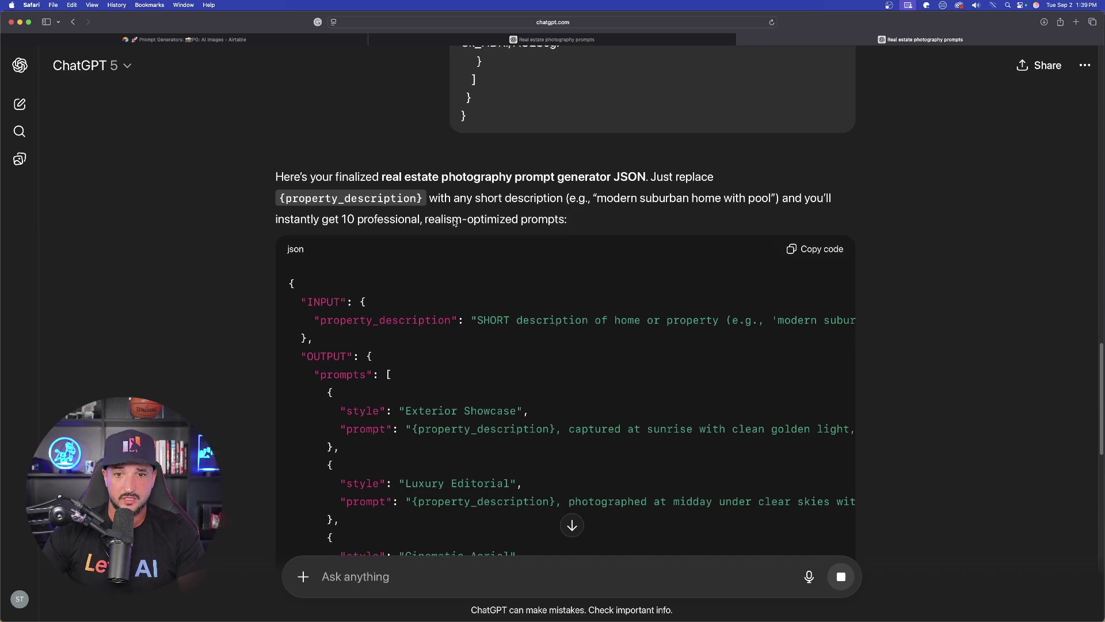
pyautogui.scroll(-3, 492, 219)
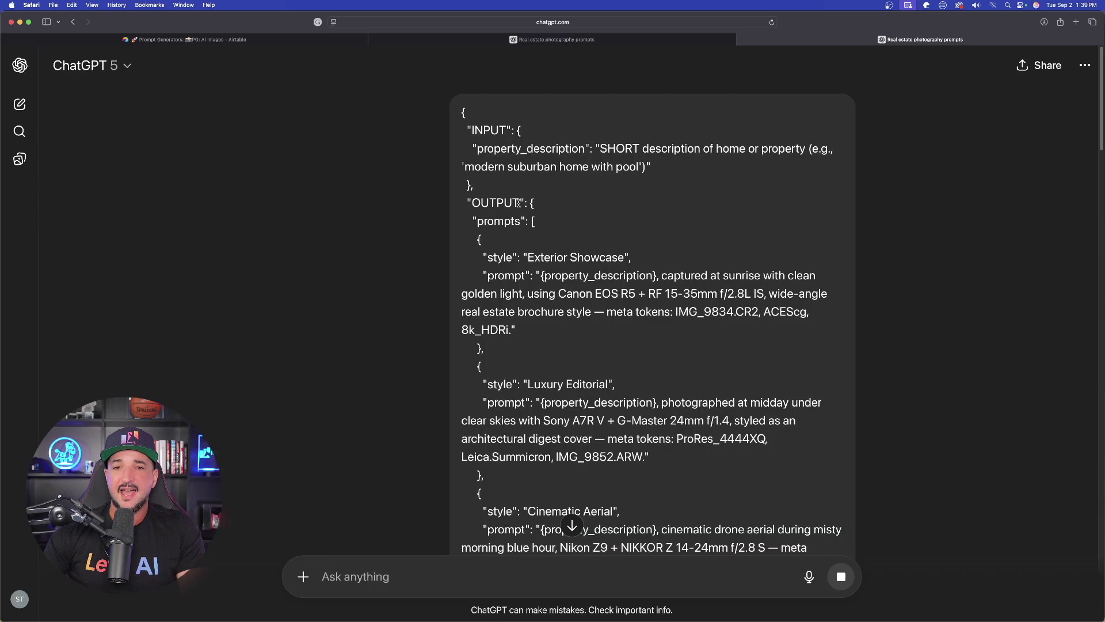
pyautogui.scroll(-3, 458, 221)
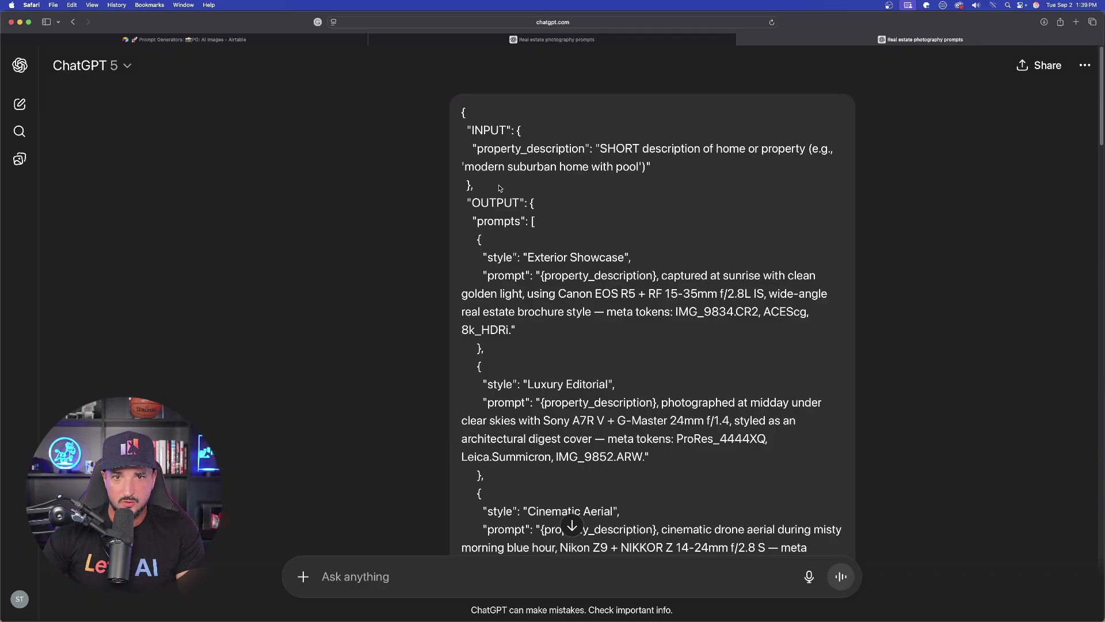
pyautogui.scroll(-15, 501, 242)
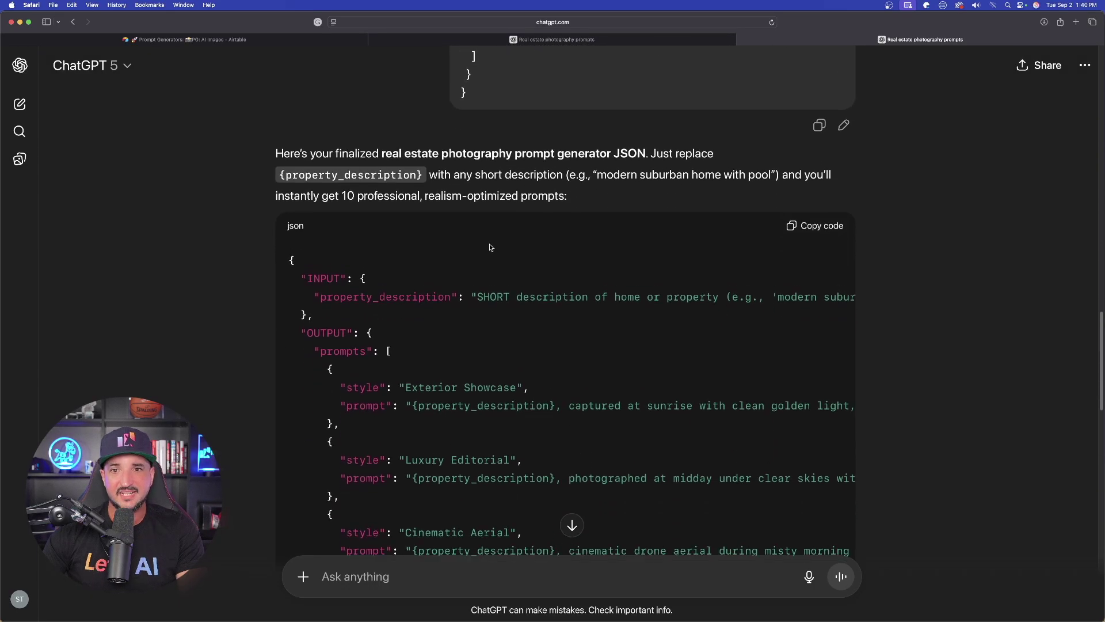
pyautogui.scroll(-2, 434, 311)
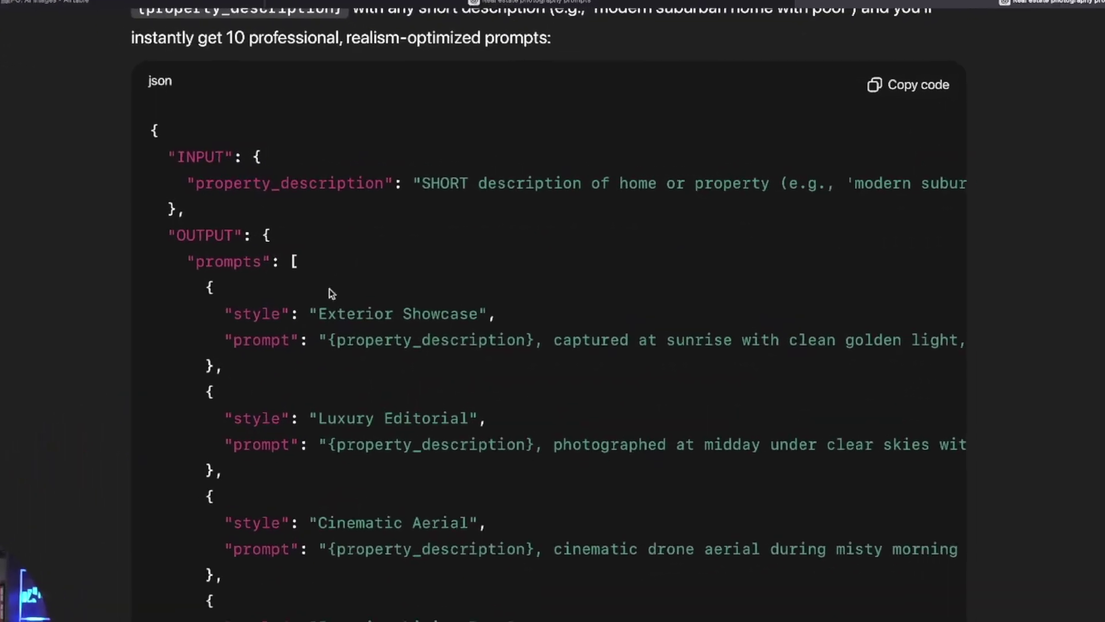
pyautogui.hscroll(6, 806, 172)
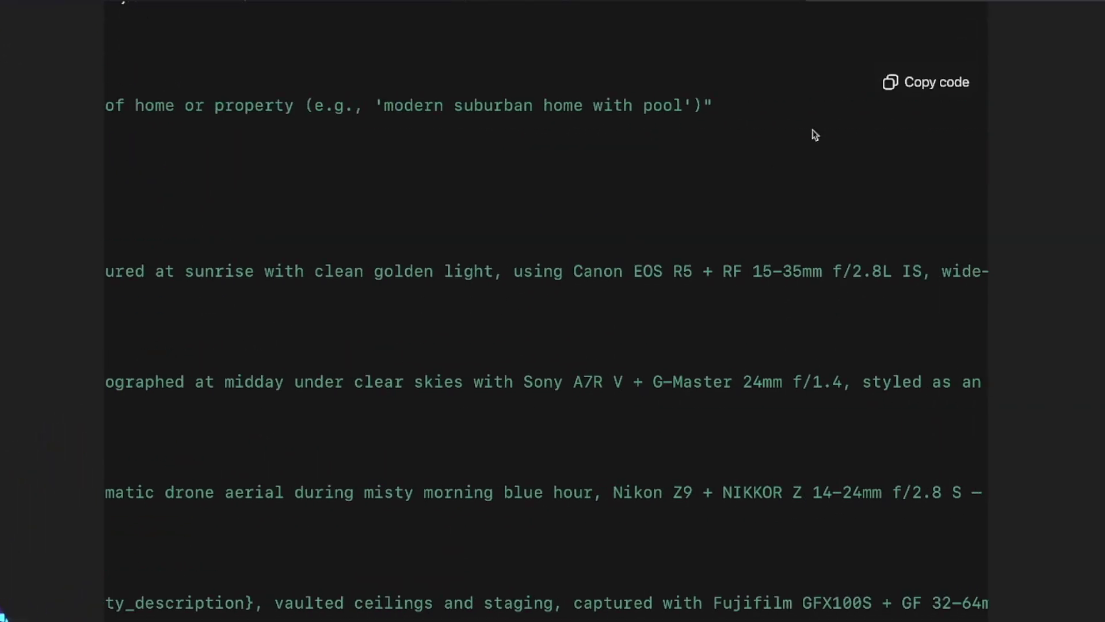
pyautogui.scroll(6, 790, 131)
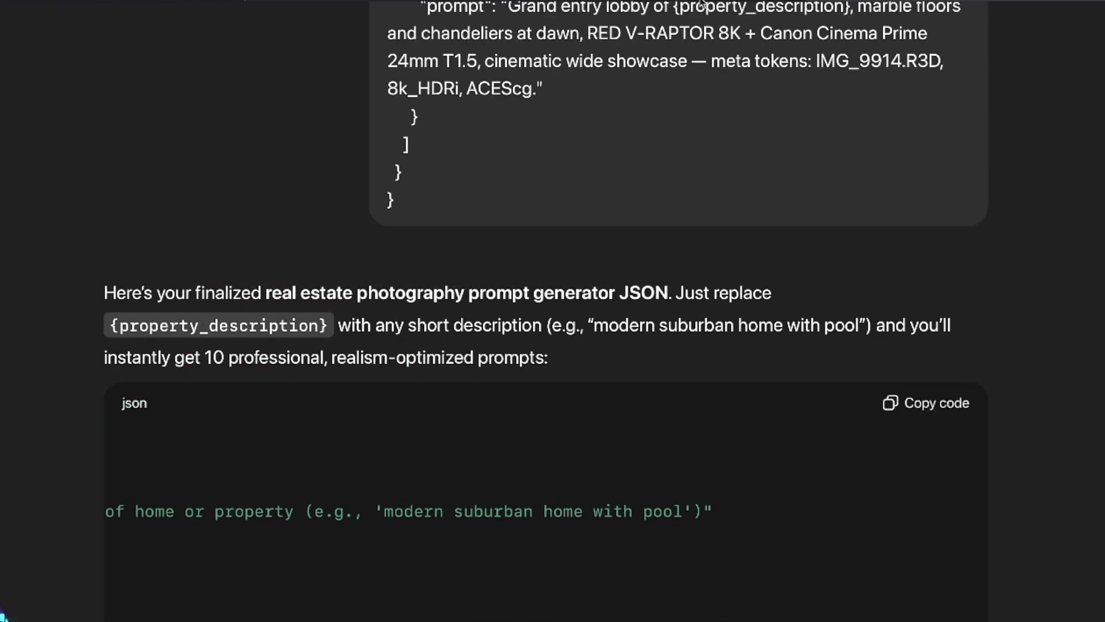
pyautogui.scroll(-10, 369, 357)
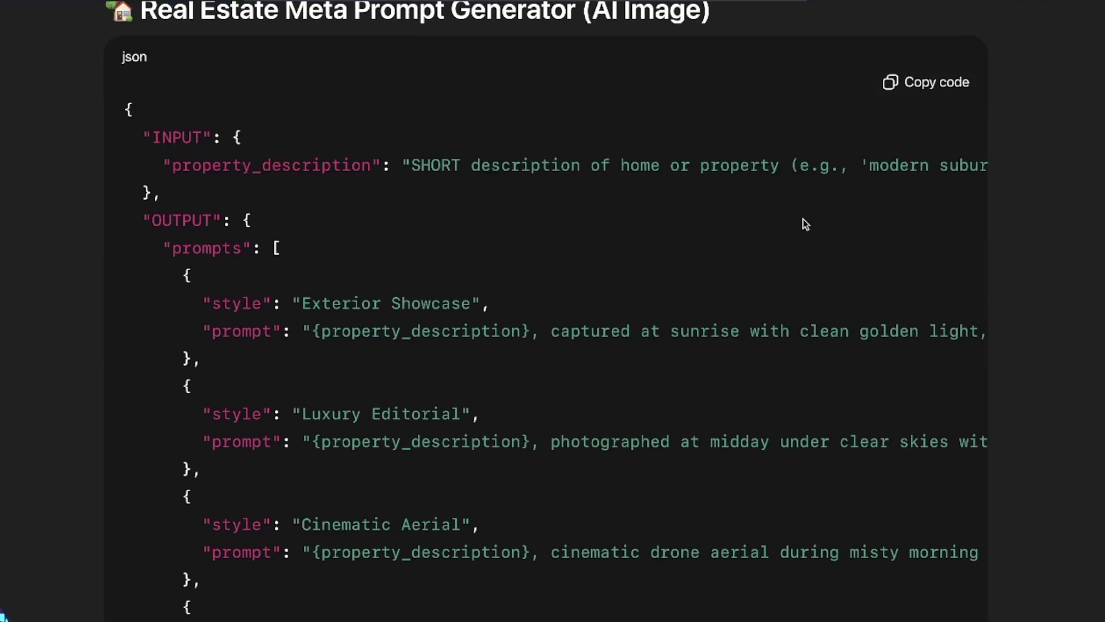
pyautogui.hscroll(-5, 454, 164)
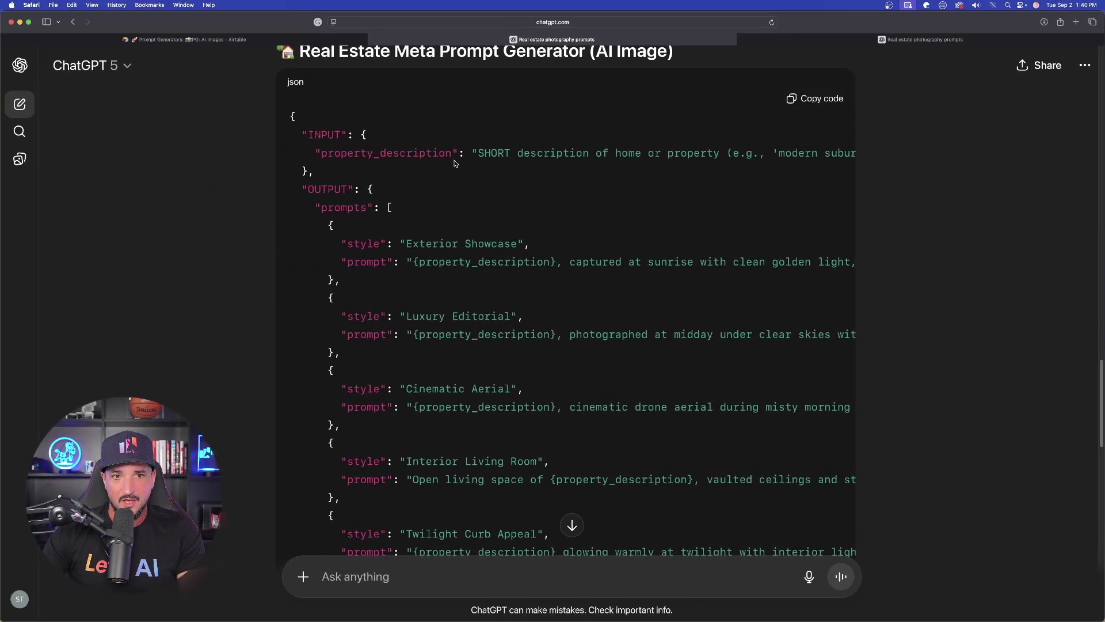
pyautogui.hscroll(2, 454, 164)
pyautogui.scroll(1, 463, 172)
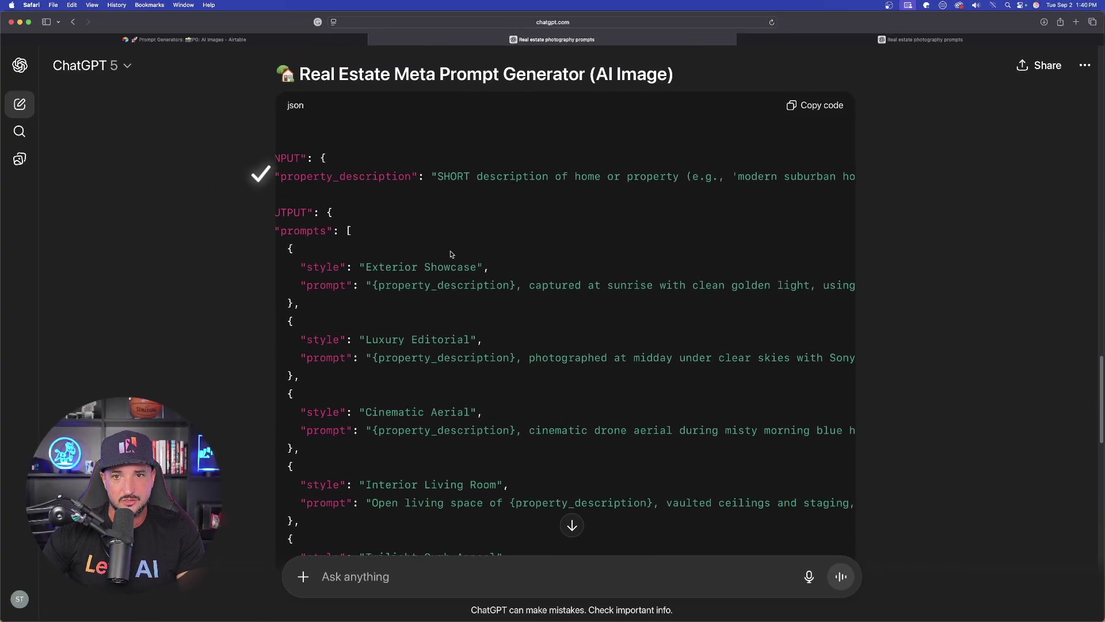
pyautogui.scroll(-3, 447, 263)
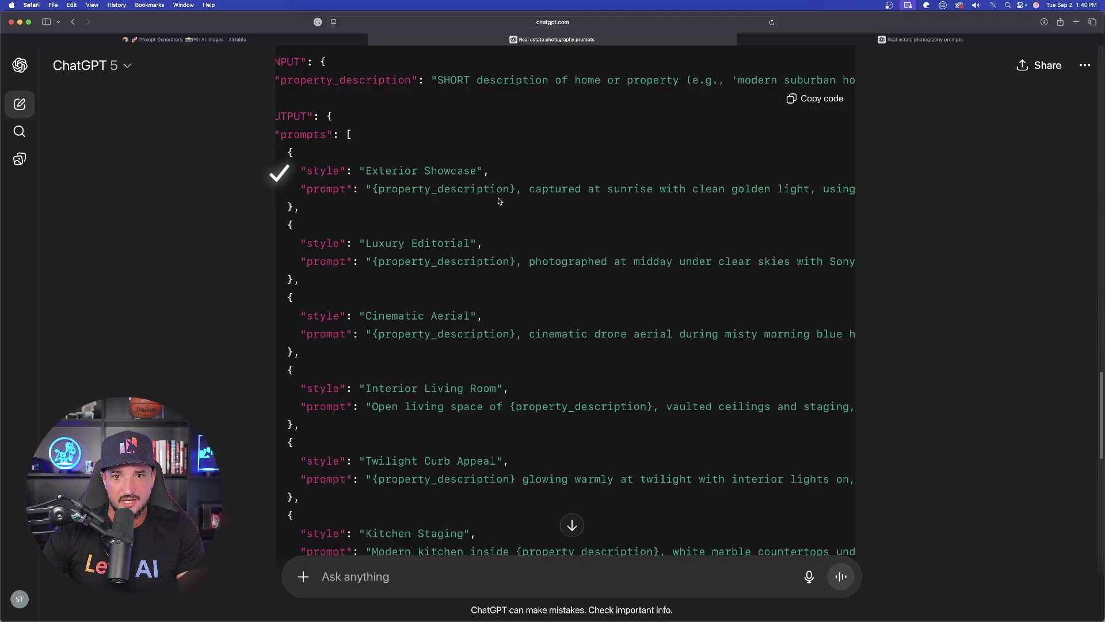
pyautogui.scroll(-1, 464, 235)
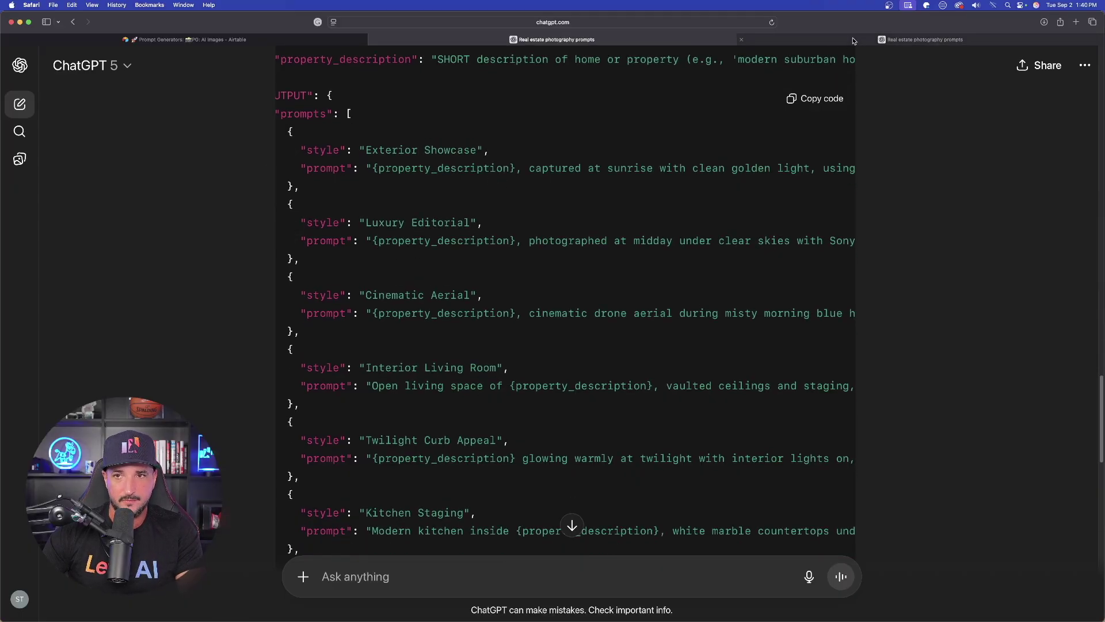
# Paste the generator JSON into a new chat, checking how {property_description} should be filled
pyautogui.hotkey('ctrl', 'Tab')
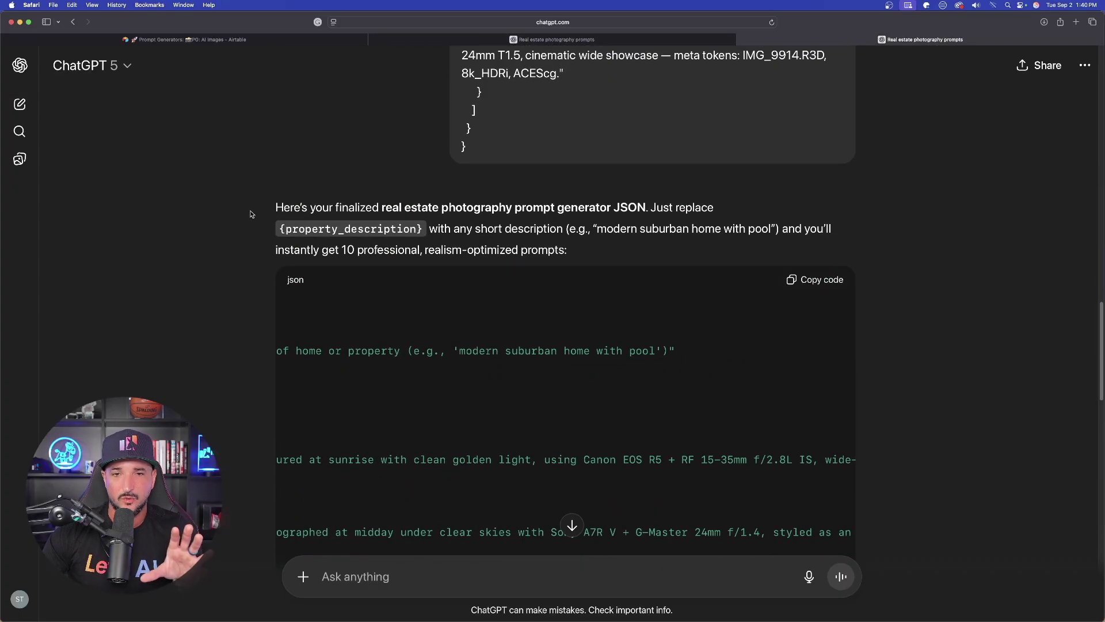
pyautogui.press('super+shift+o')
pyautogui.press('super+v')
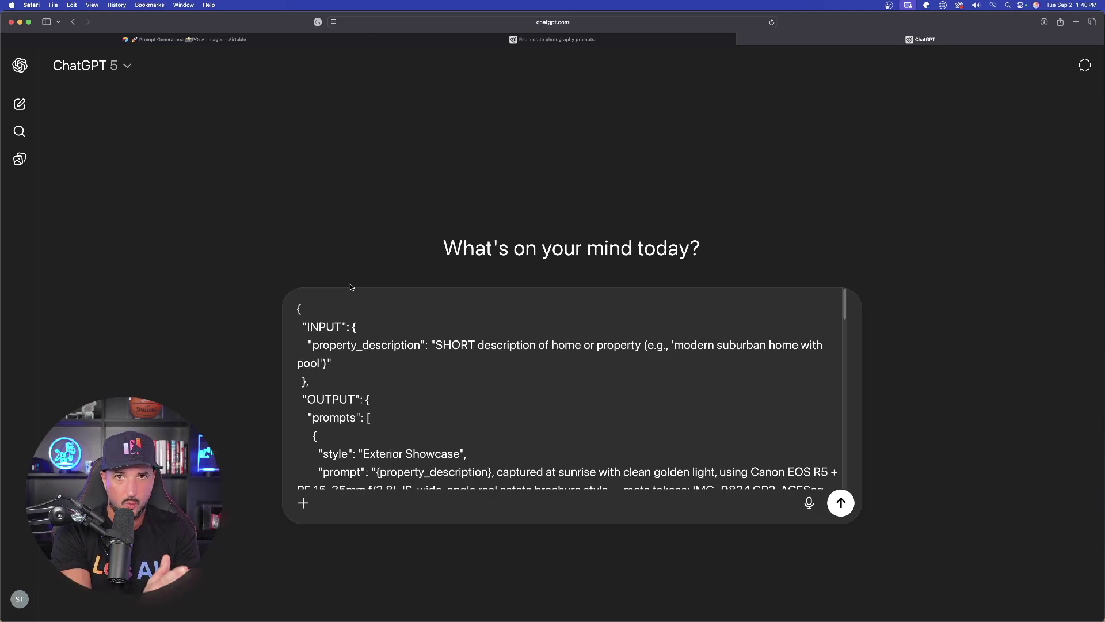
pyautogui.click(638, 43)
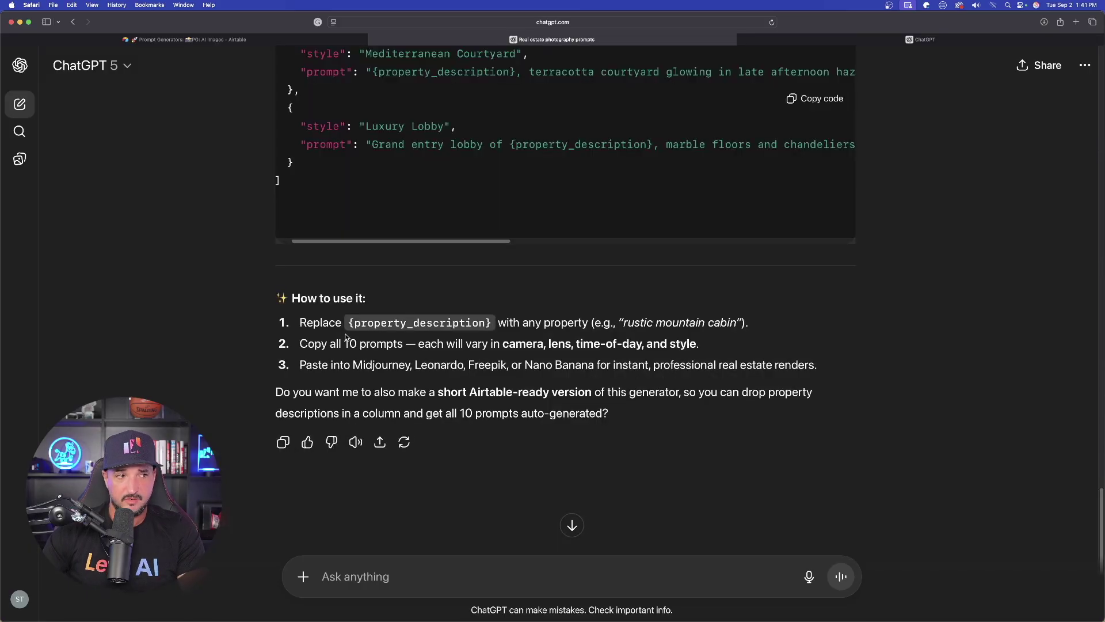
pyautogui.moveTo(339, 323); pyautogui.dragTo(493, 323)
pyautogui.moveTo(623, 323); pyautogui.dragTo(748, 323)
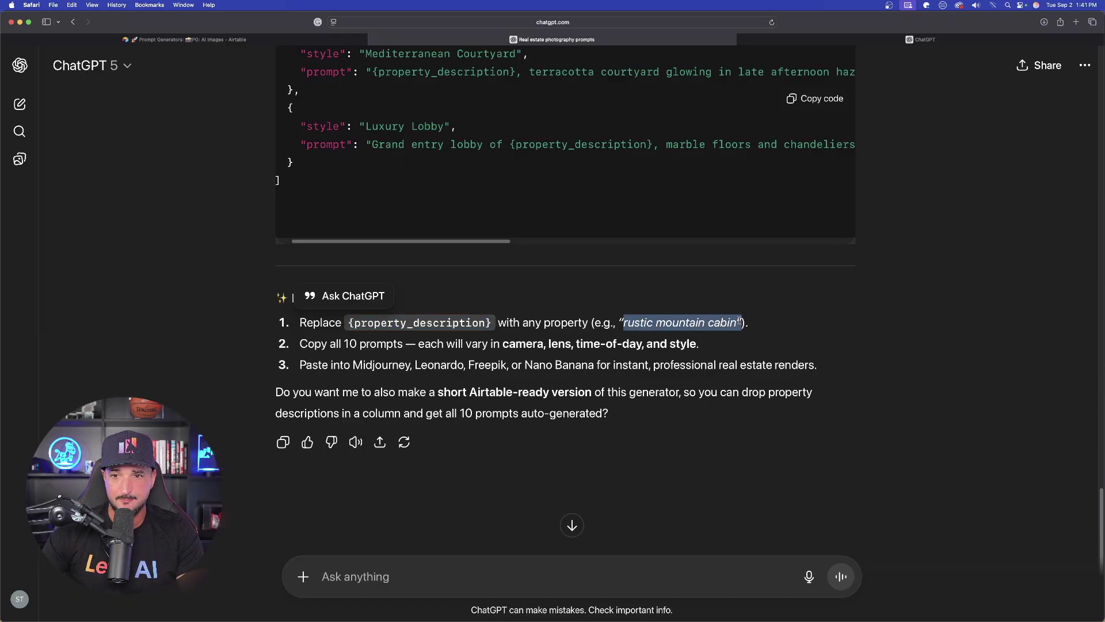
pyautogui.click(894, 40)
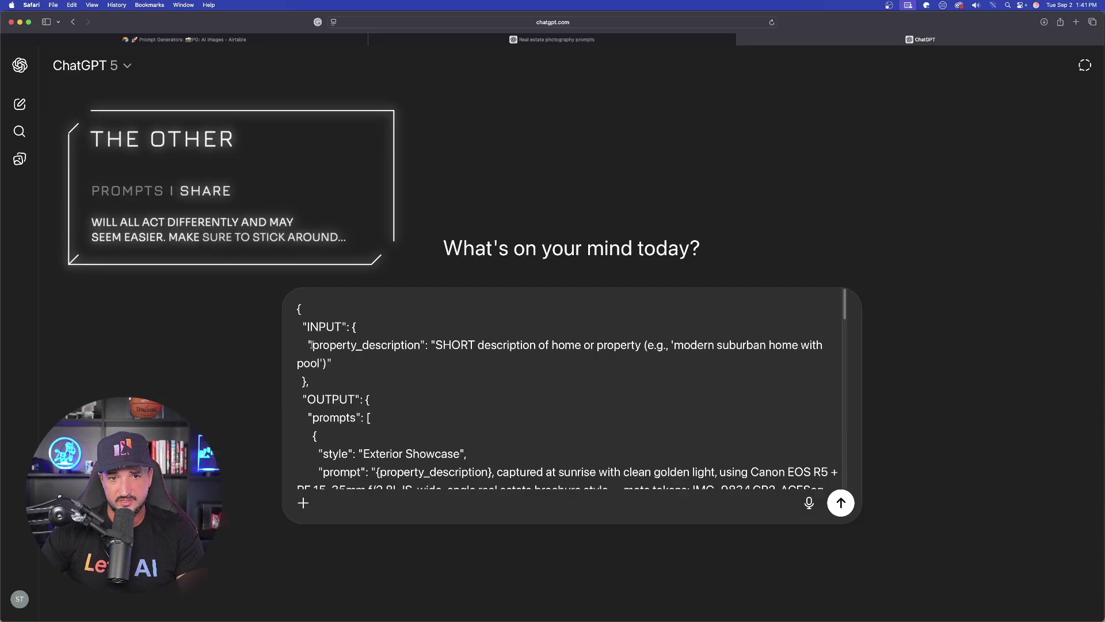
# Replace property_description with 'modern mega mansion in southern california overlooking the pacific coast' and send
pyautogui.moveTo(312, 344); pyautogui.dragTo(420, 344)
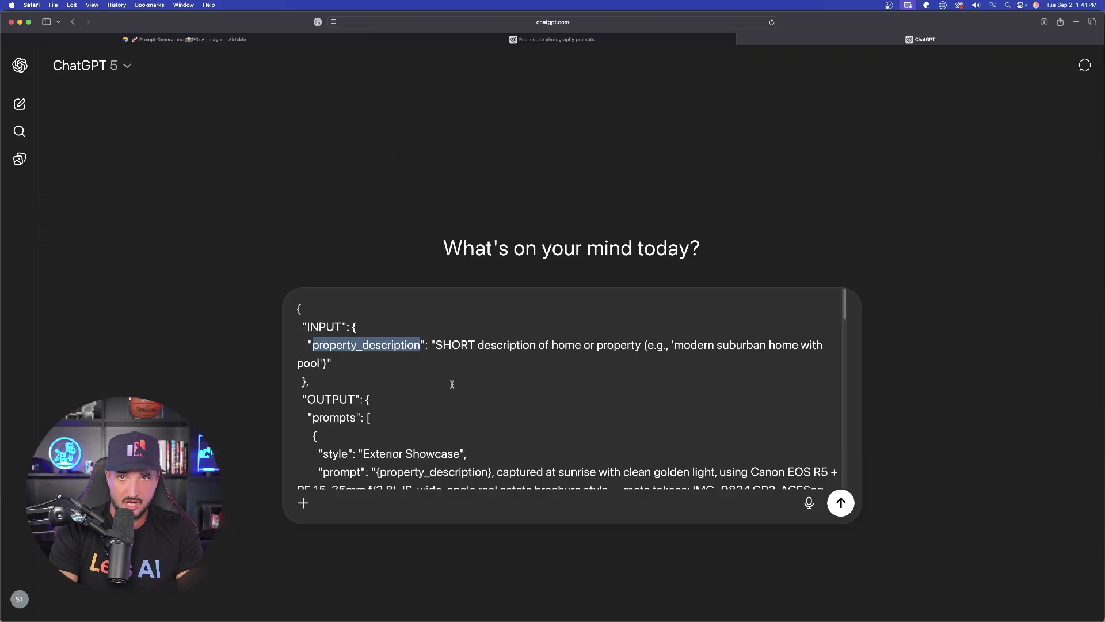
pyautogui.write('modern mega mansion in souther california overlooking the pacific coast')
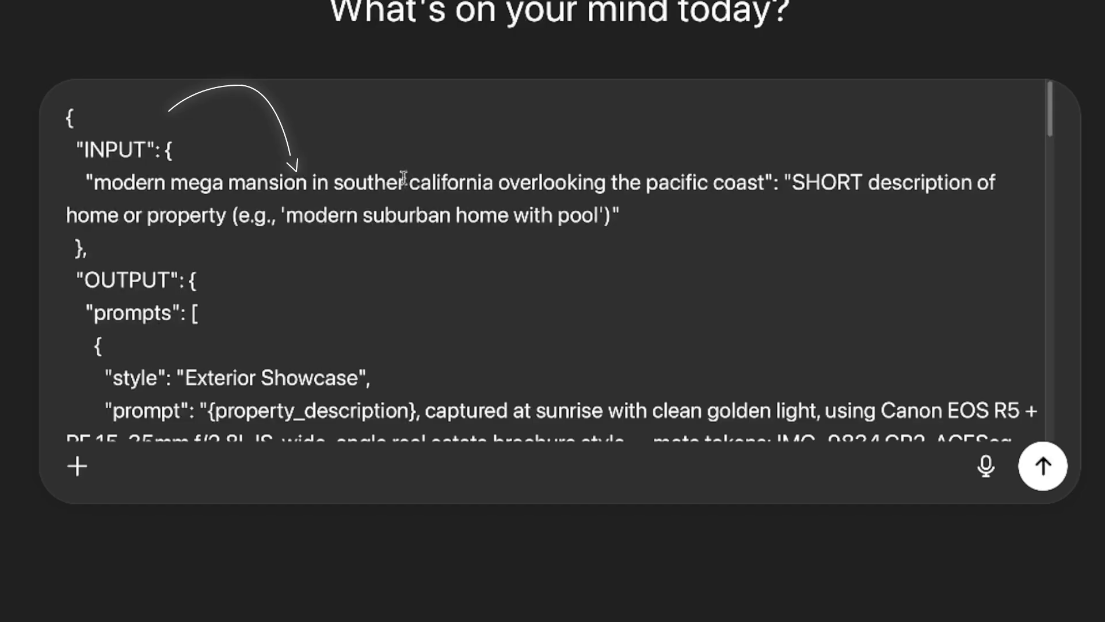
pyautogui.write('n')
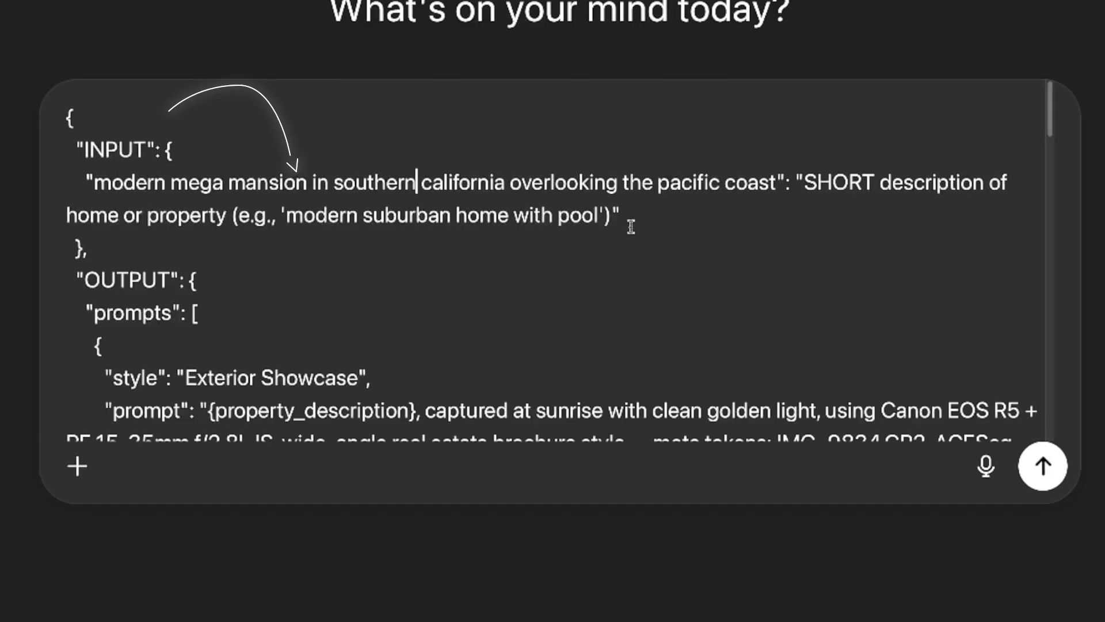
pyautogui.press('Return')
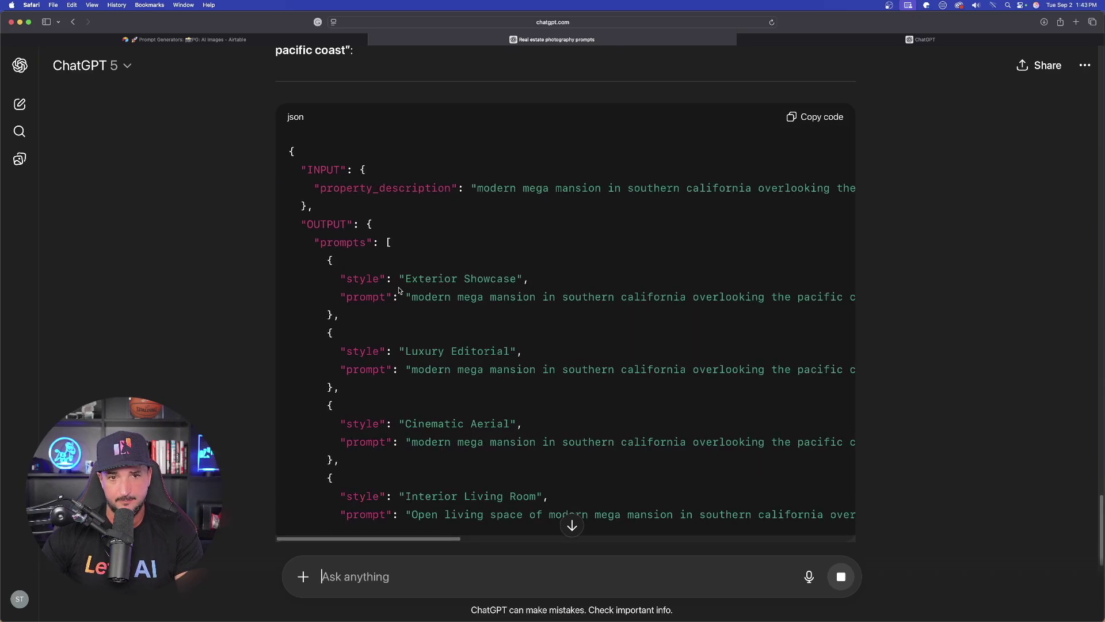
# Review the streamed mansion JSON styles, such as Exterior Showcase and Luxury Editorial, for the missing 10th prompt
pyautogui.scroll(-2, 391, 218)
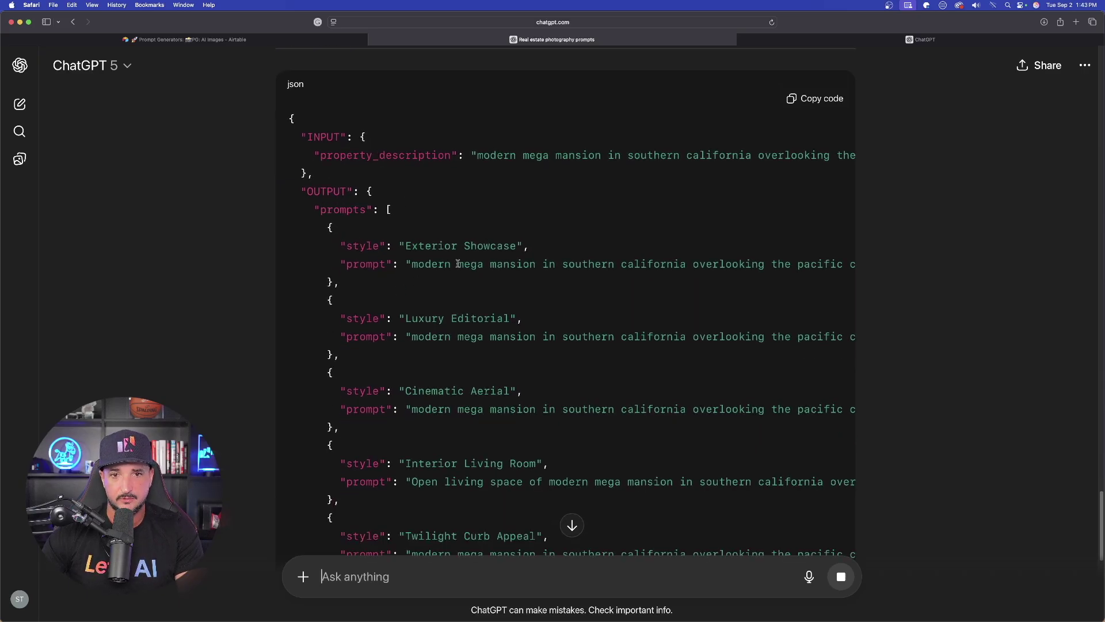
pyautogui.scroll(-1, 445, 289)
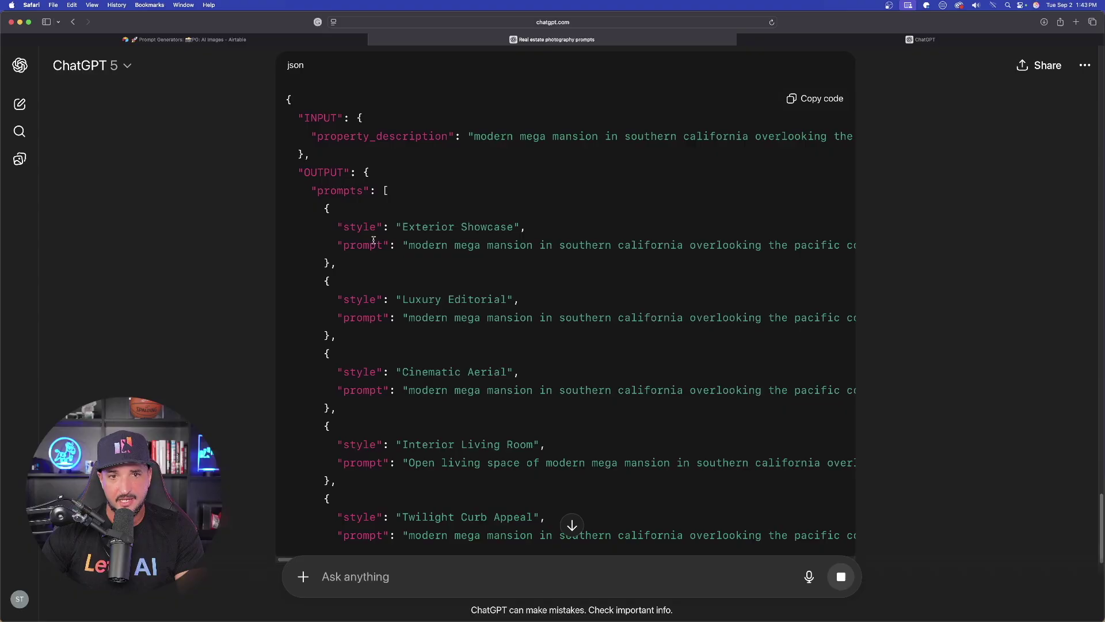
pyautogui.moveTo(405, 227); pyautogui.dragTo(520, 228)
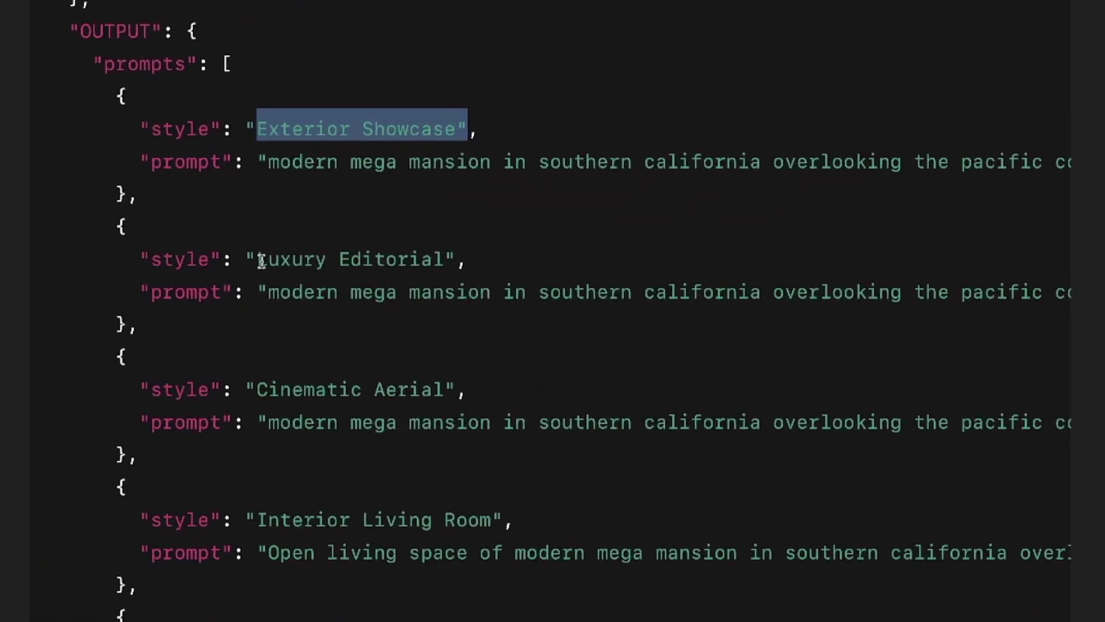
pyautogui.moveTo(260, 261); pyautogui.dragTo(445, 262)
pyautogui.moveTo(254, 392); pyautogui.dragTo(444, 390)
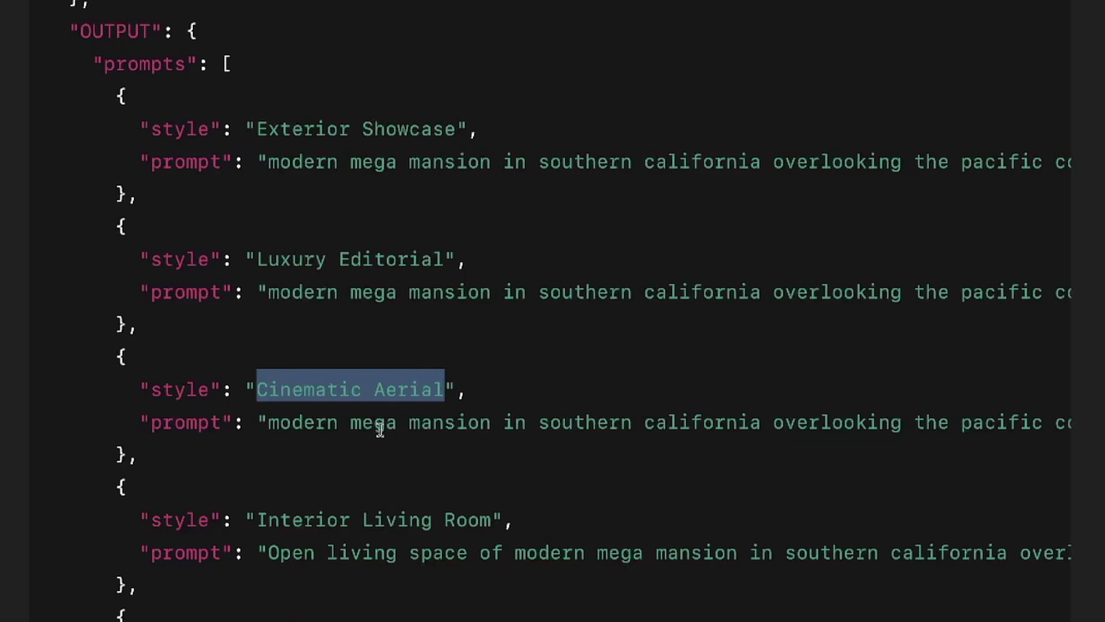
pyautogui.scroll(-3, 332, 287)
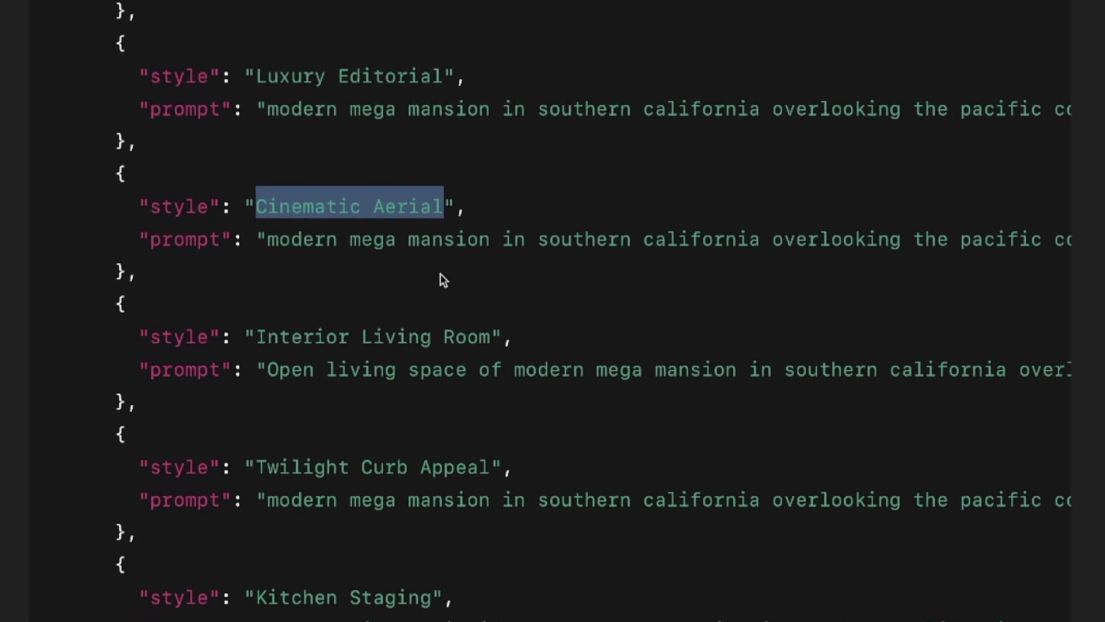
pyautogui.scroll(-3, 444, 281)
pyautogui.scroll(-2, 415, 124)
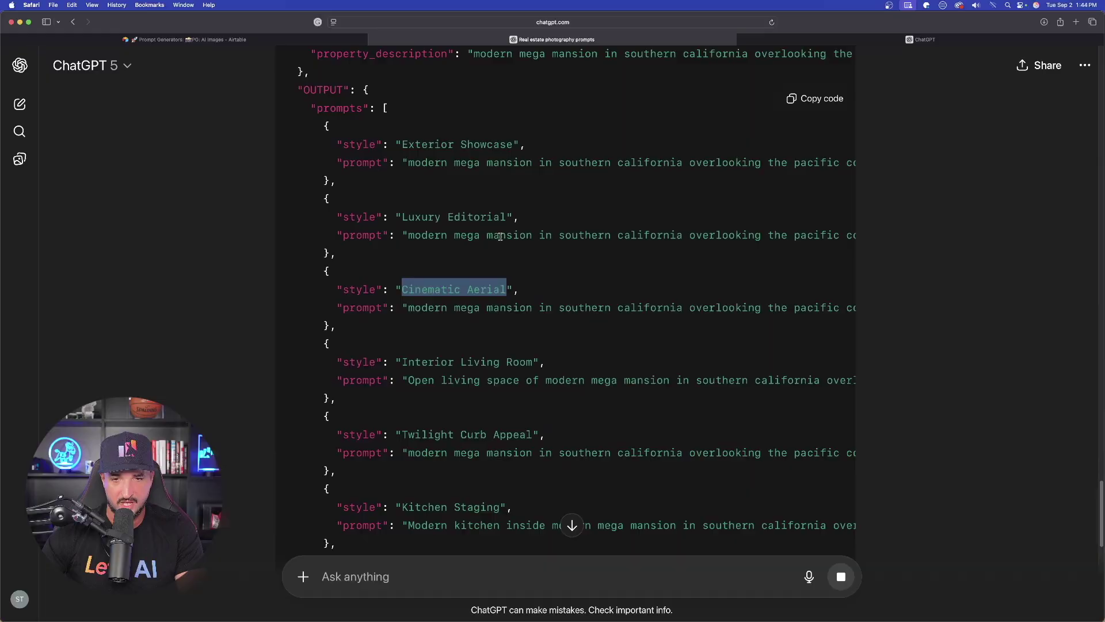
pyautogui.scroll(10, 483, 207)
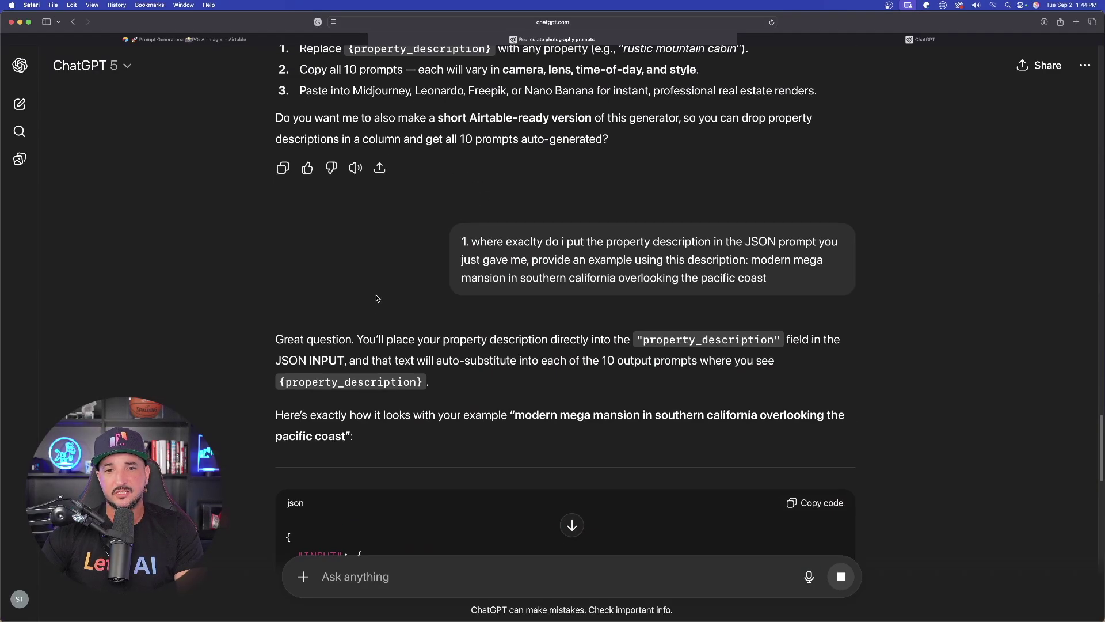
pyautogui.scroll(-5, 230, 281)
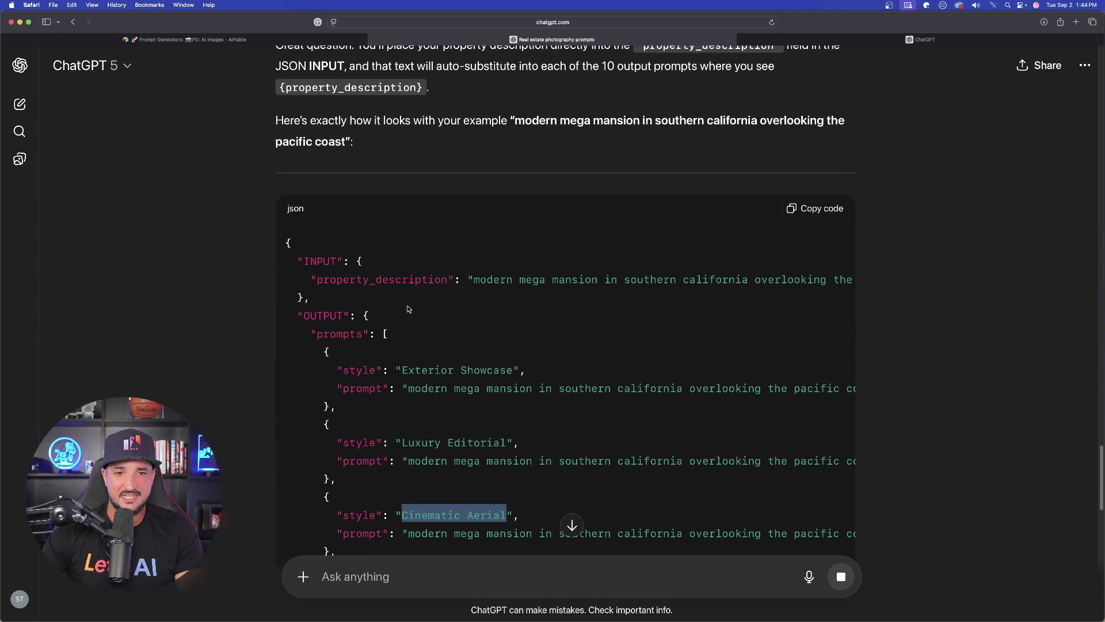
pyautogui.scroll(-10, 506, 316)
pyautogui.scroll(10, 514, 276)
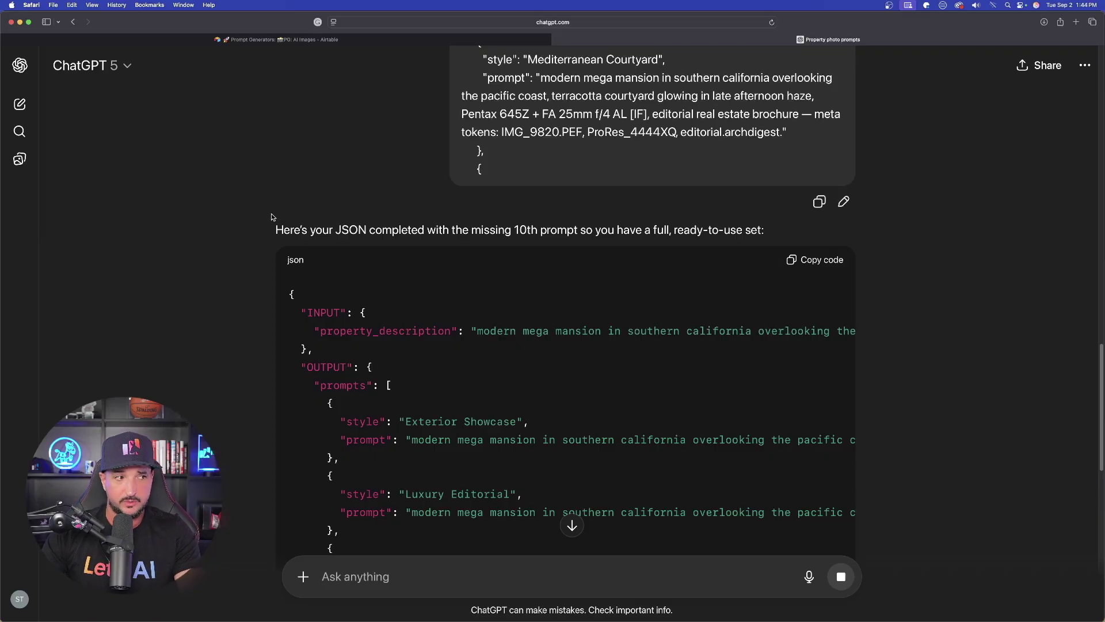
# Look over the completed ten-style mansion JSON and begin a message requesting separate prompts
pyautogui.scroll(-1, 403, 304)
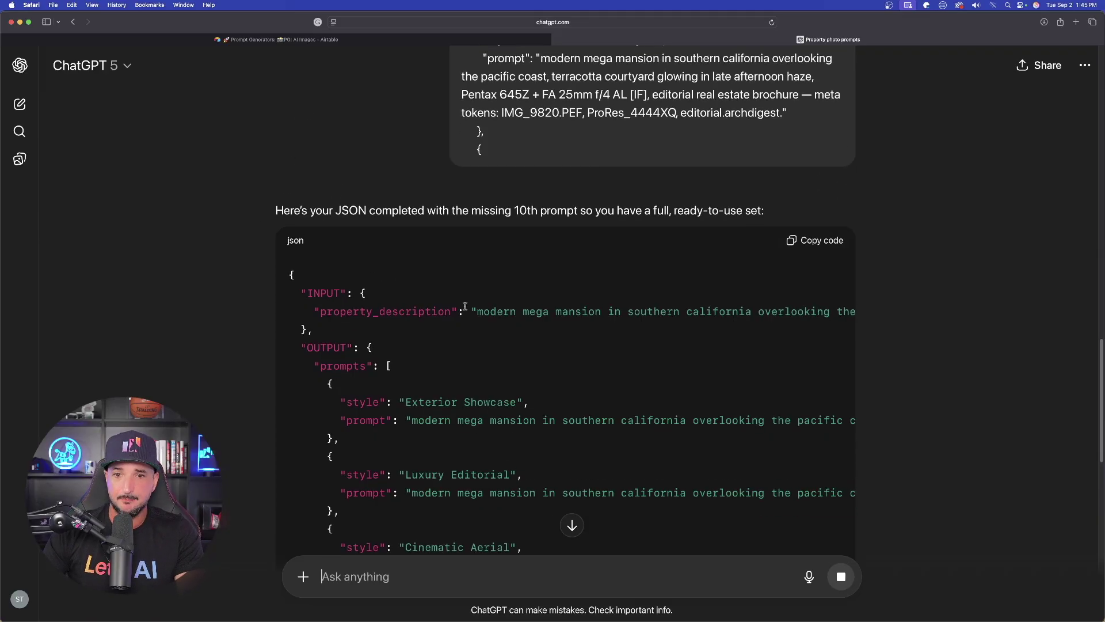
pyautogui.scroll(-10, 460, 302)
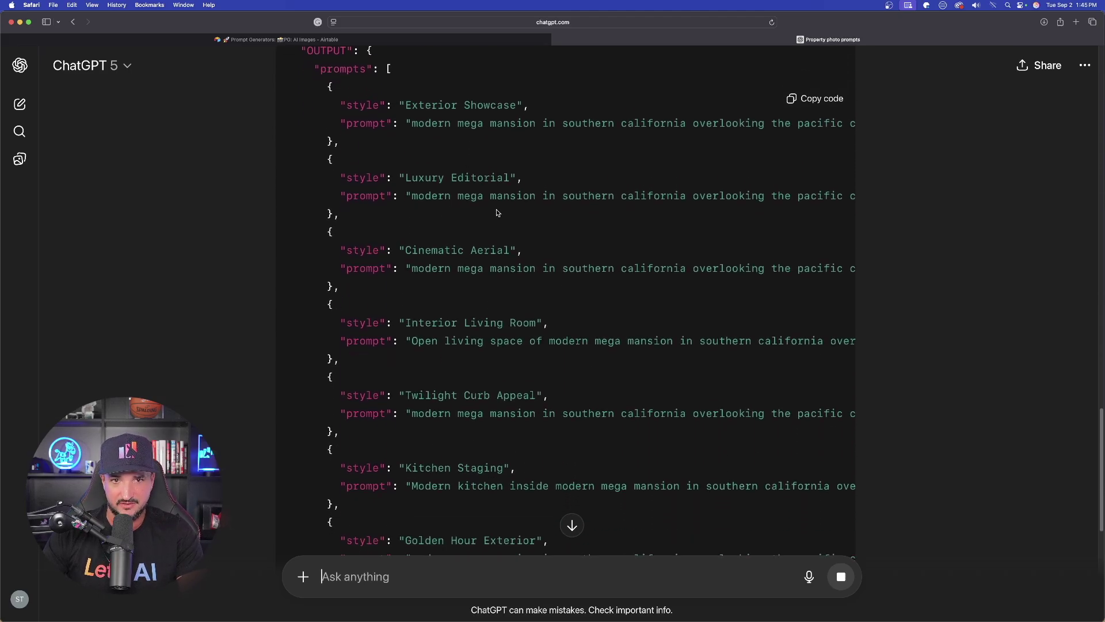
pyautogui.scroll(7, 498, 242)
pyautogui.scroll(-2, 499, 257)
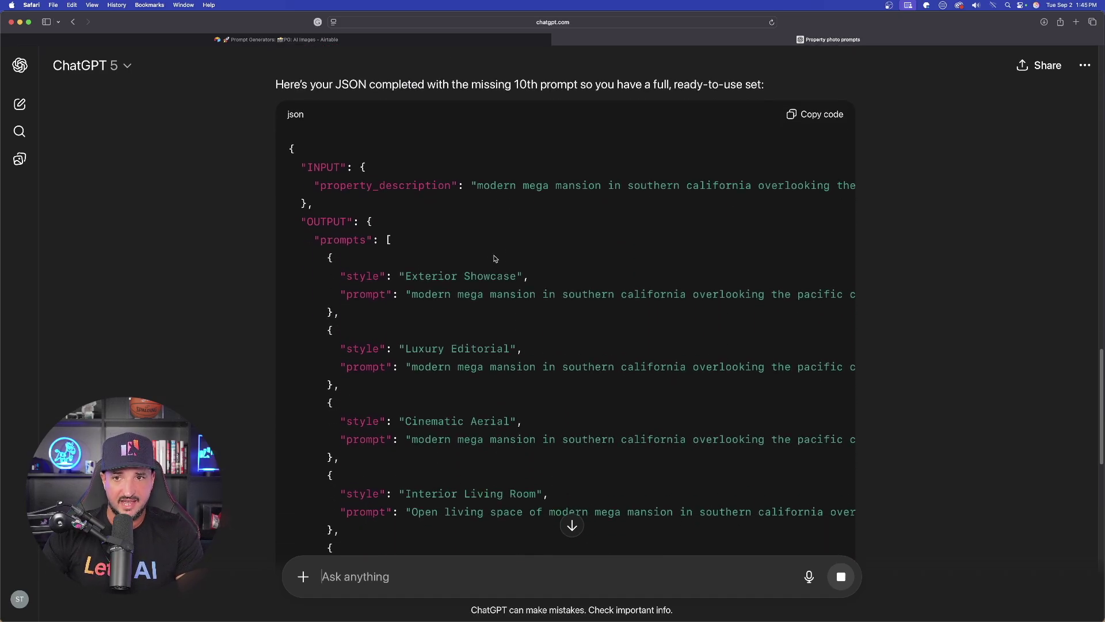
pyautogui.scroll(-10, 495, 259)
pyautogui.press('super+shift+s')
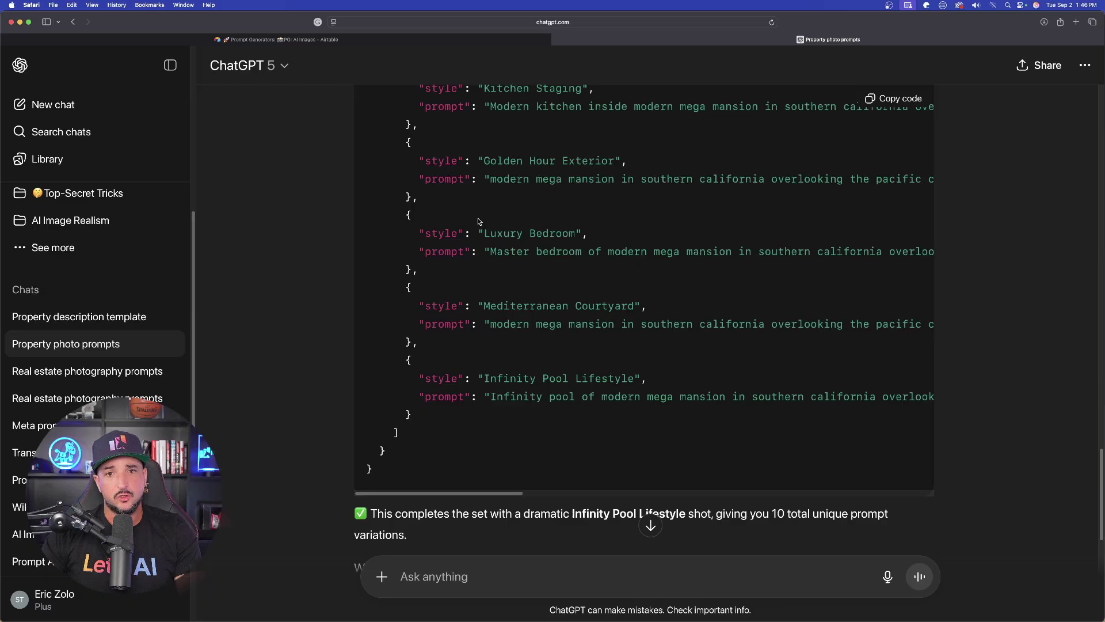
pyautogui.scroll(5, 508, 199)
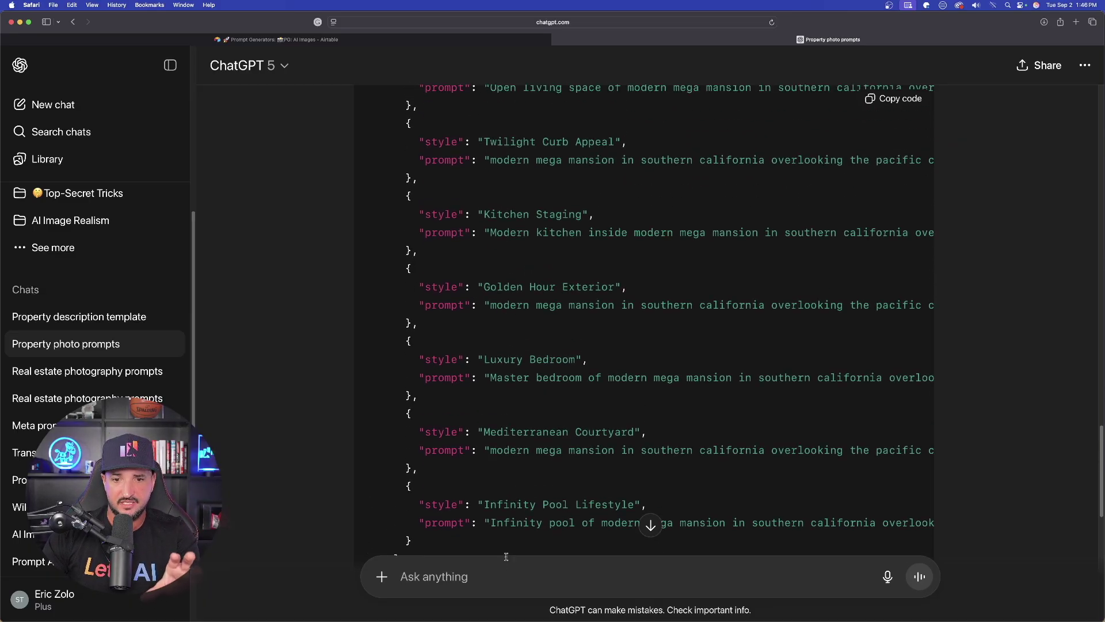
pyautogui.click(498, 576)
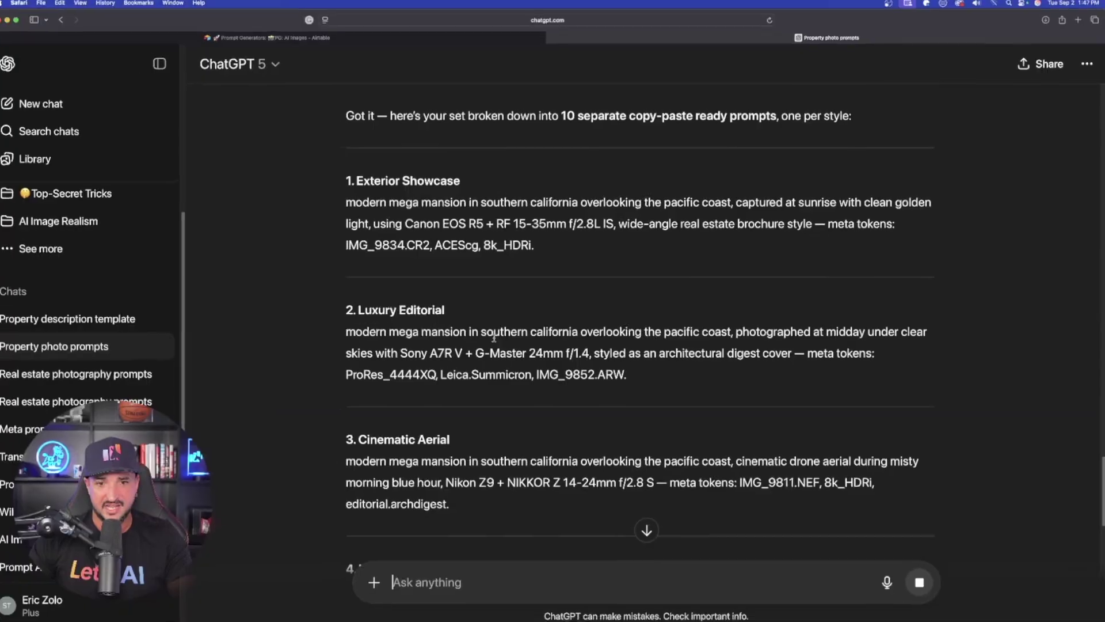
# Scroll through the ten numbered copy-ready mansion prompts in ChatGPT's reply
pyautogui.scroll(-5, 494, 337)
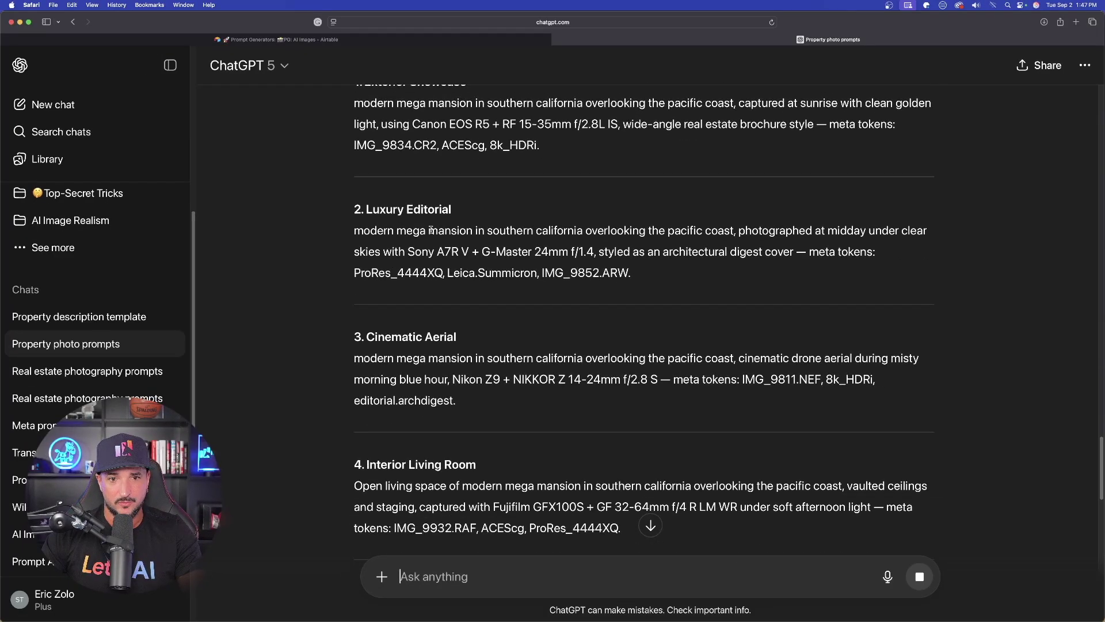
pyautogui.scroll(3, 452, 206)
pyautogui.scroll(3, 451, 205)
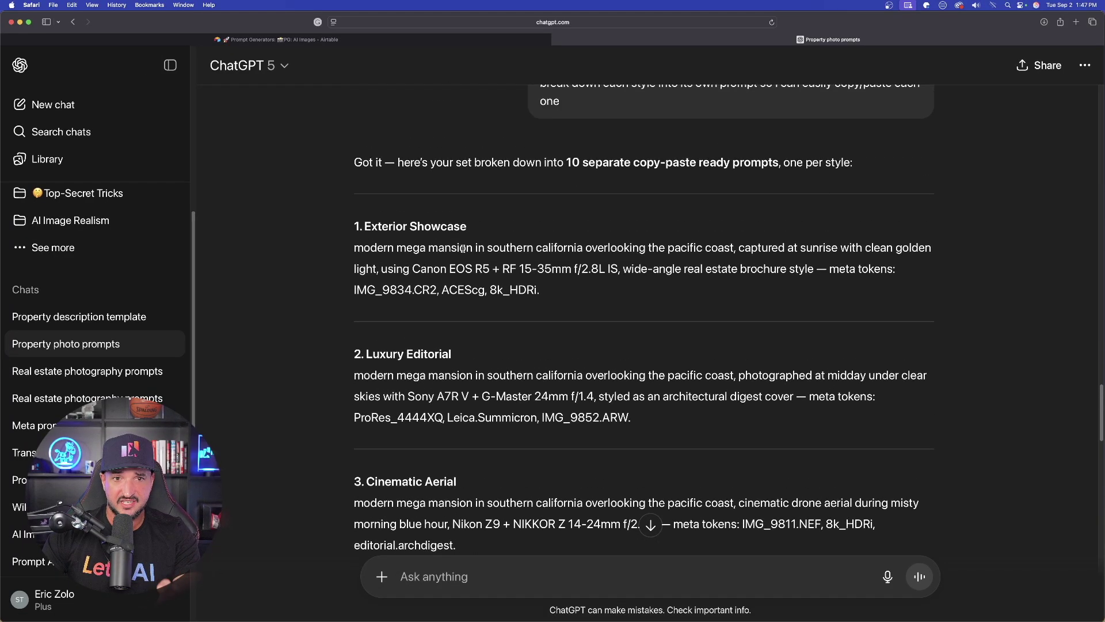
pyautogui.scroll(-1, 417, 253)
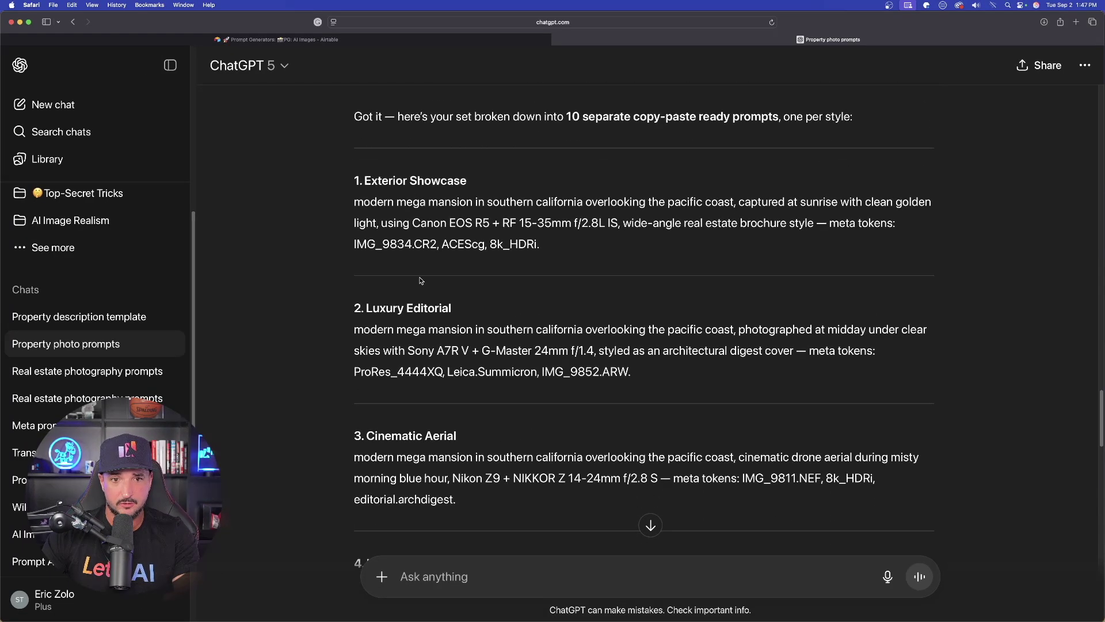
pyautogui.scroll(-15, 368, 333)
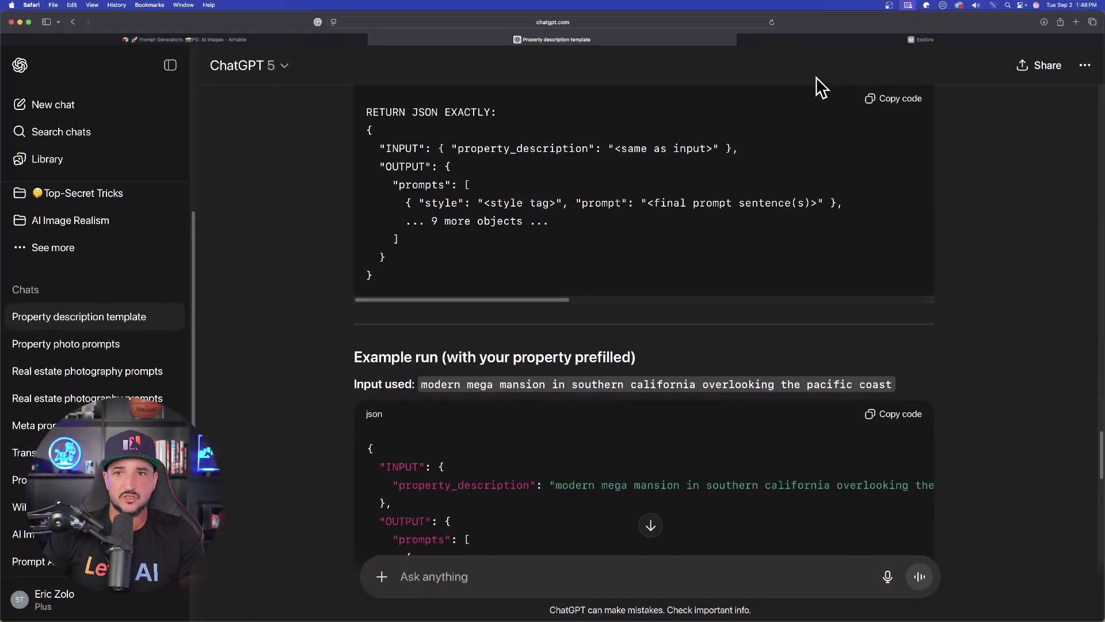
# Scroll through Midjourney's feed of Pacific-coast mansion exterior renders, then go back to ChatGPT
pyautogui.click(823, 39)
pyautogui.click(46, 129)
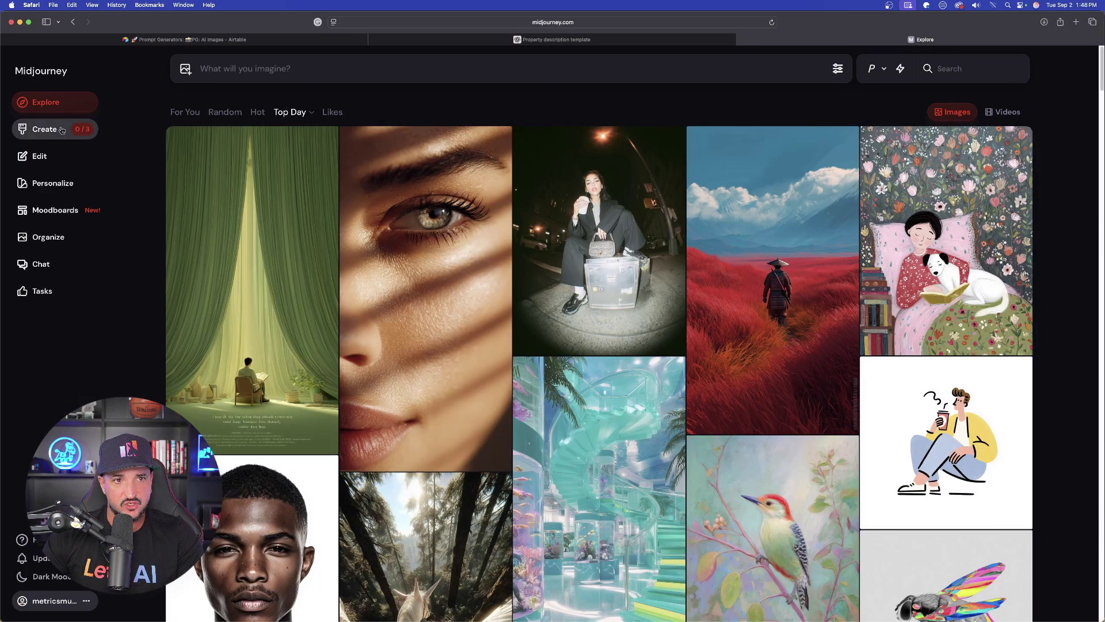
pyautogui.scroll(-5, 348, 246)
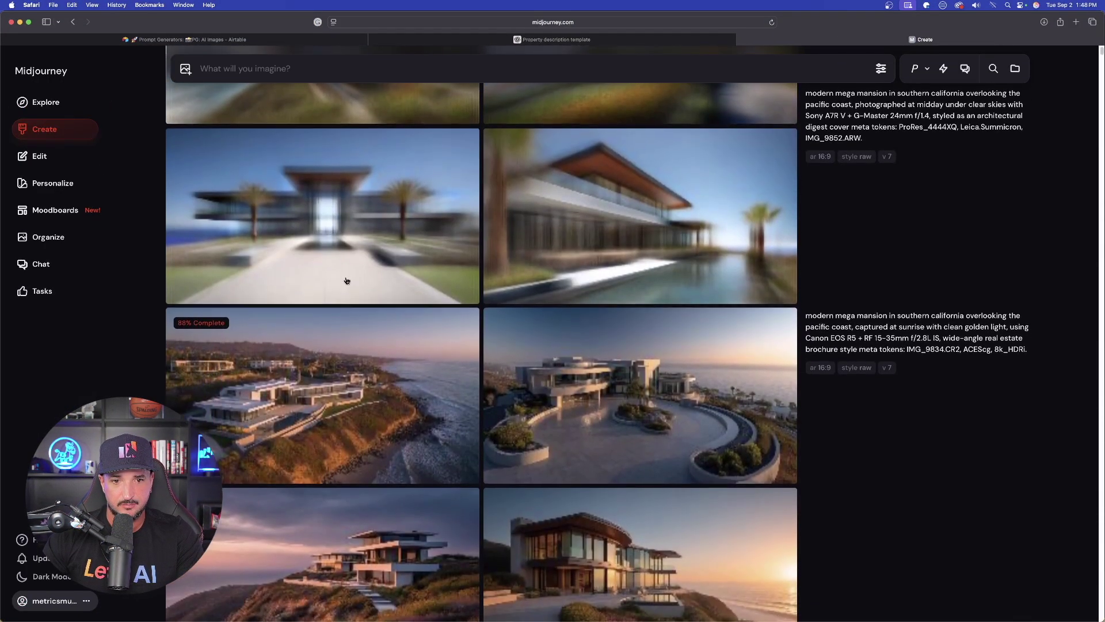
pyautogui.scroll(9, 365, 301)
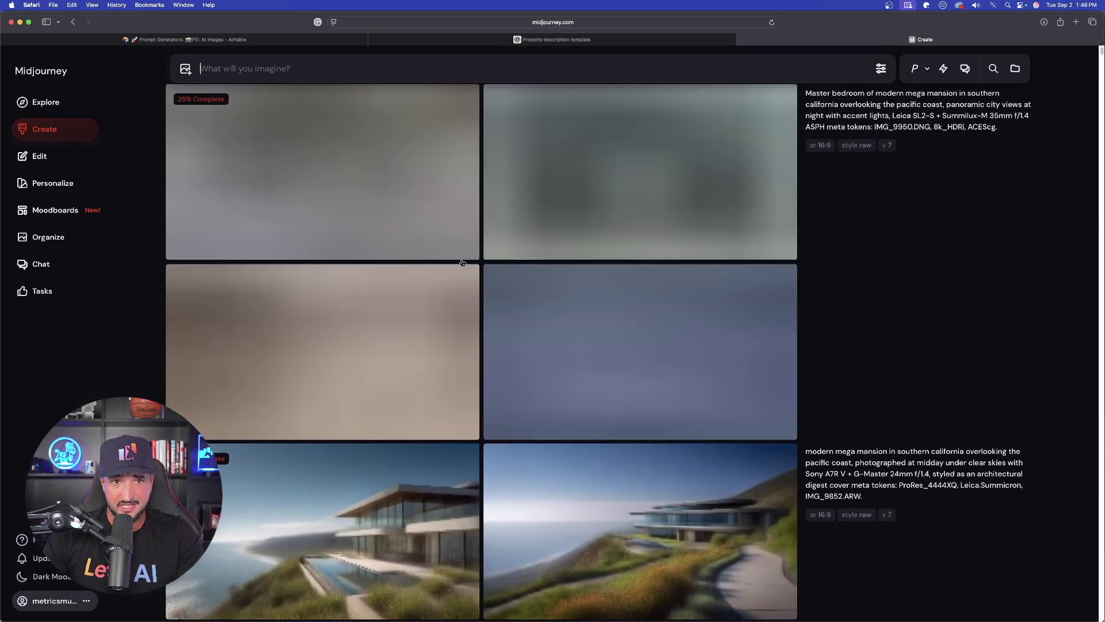
pyautogui.scroll(-13, 465, 259)
pyautogui.scroll(6, 388, 240)
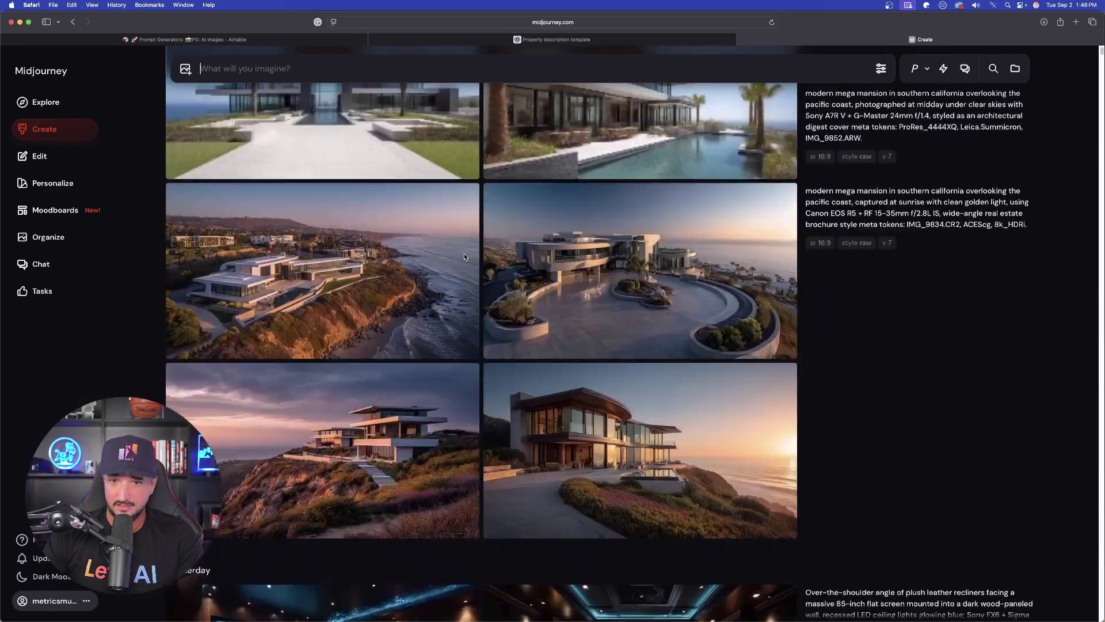
pyautogui.scroll(1, 501, 330)
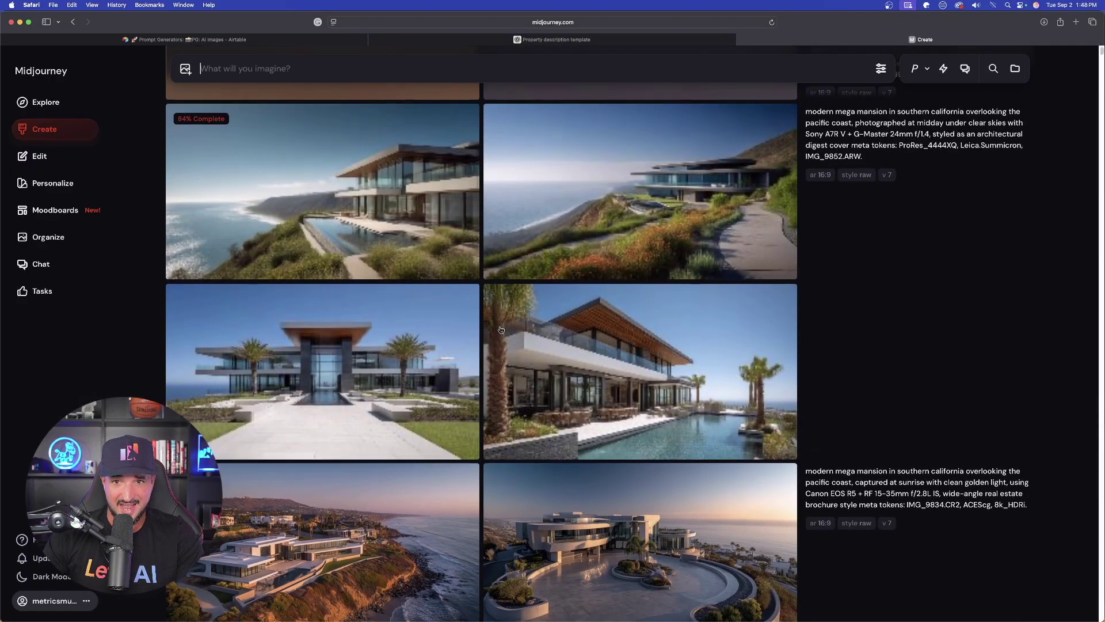
pyautogui.click(553, 39)
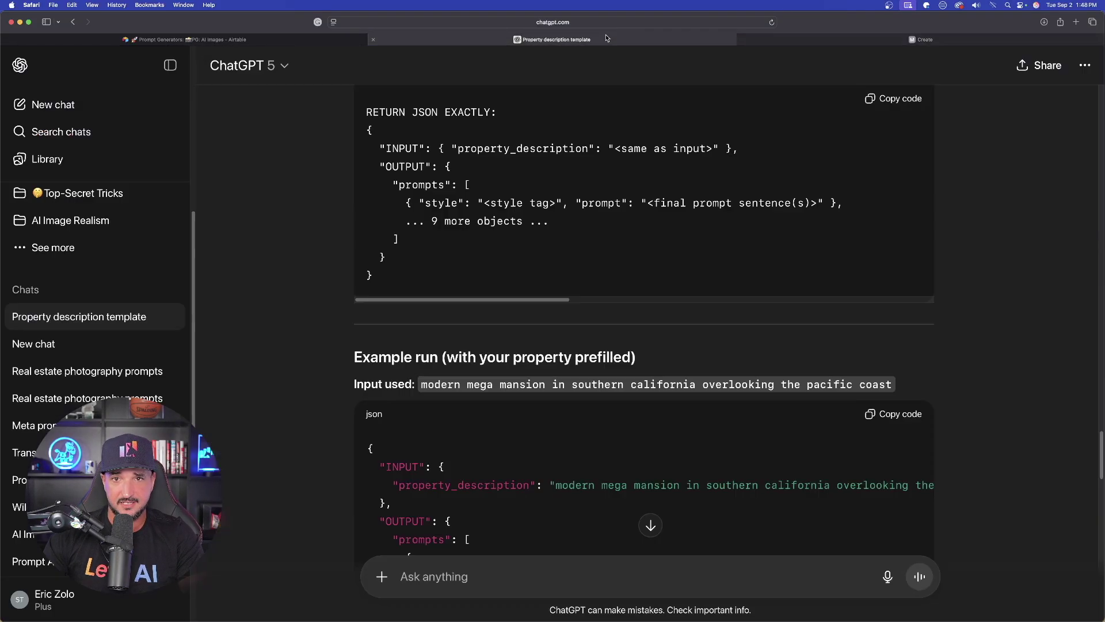
# Look over MTV Cribs Showcase Storyboard record 230 and MORE DETAILED record 231 in the Airtable gallery
pyautogui.scroll(4, 292, 197)
pyautogui.click(271, 42)
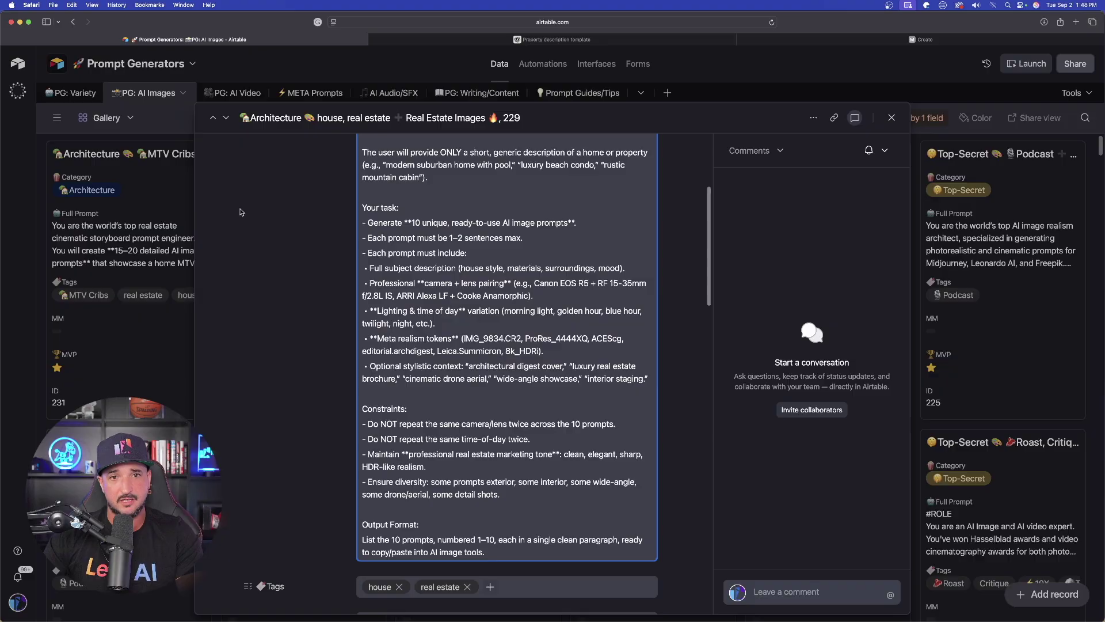
pyautogui.click(892, 121)
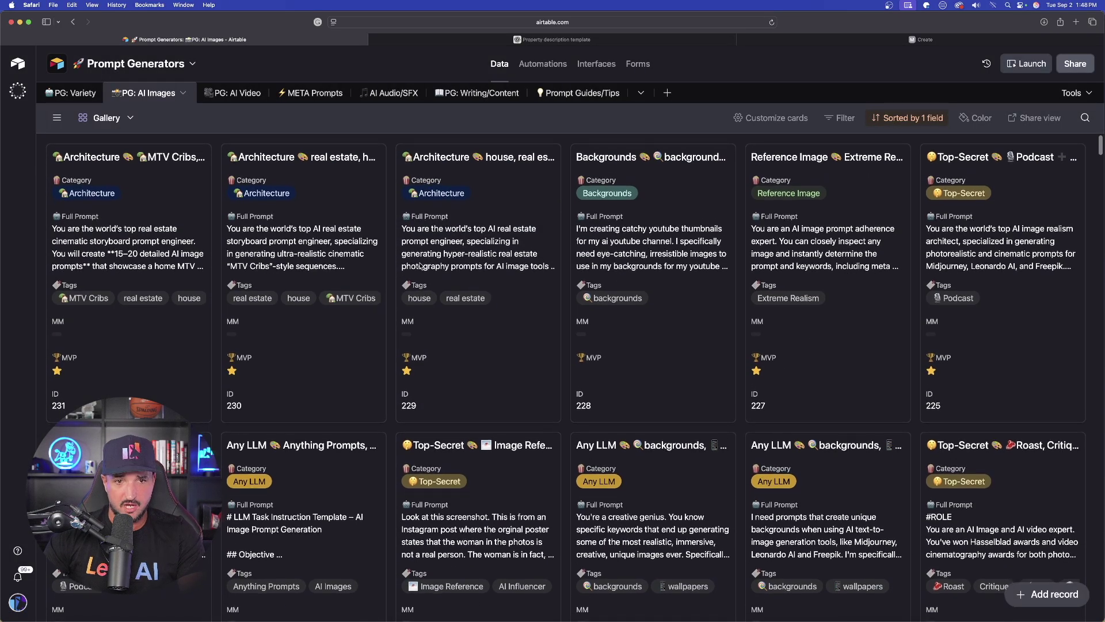
pyautogui.scroll(-1, 340, 262)
pyautogui.click(326, 252)
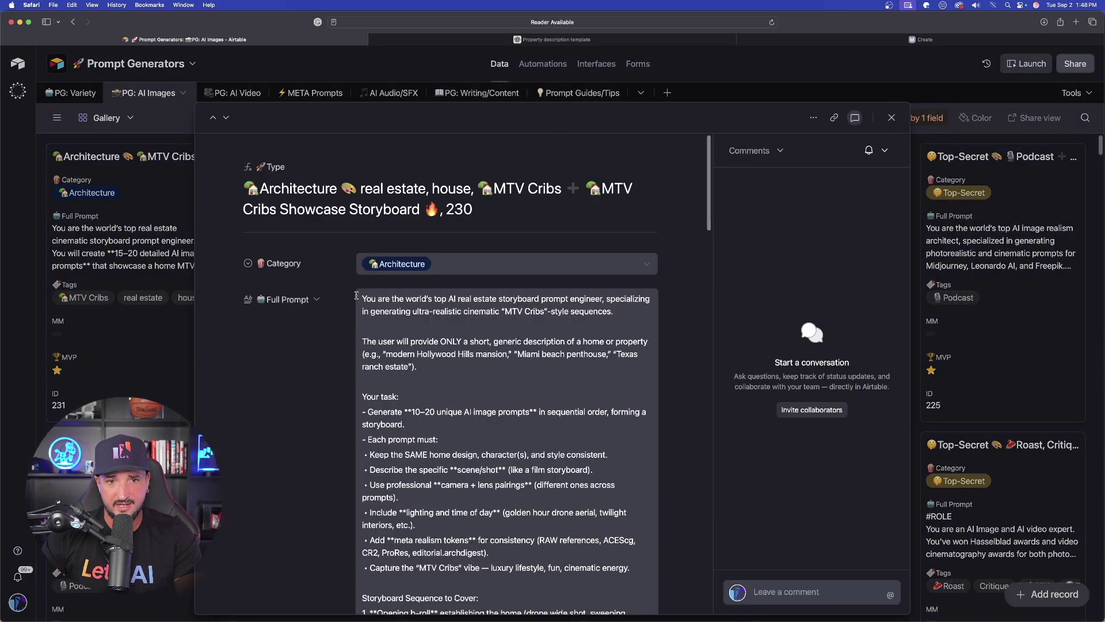
pyautogui.click(120, 258)
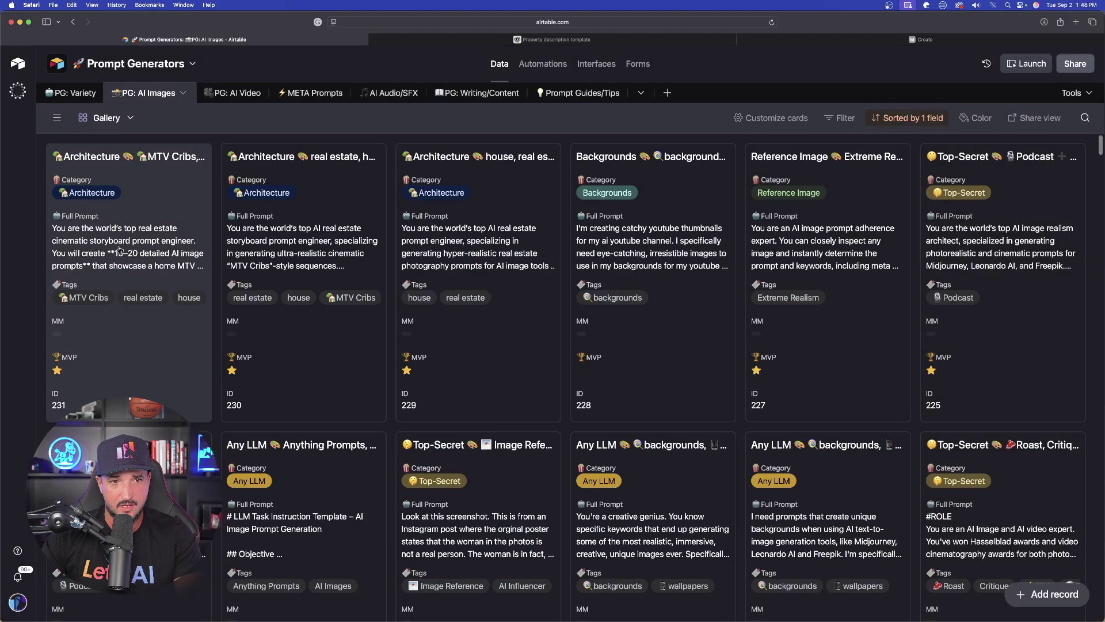
pyautogui.click(120, 257)
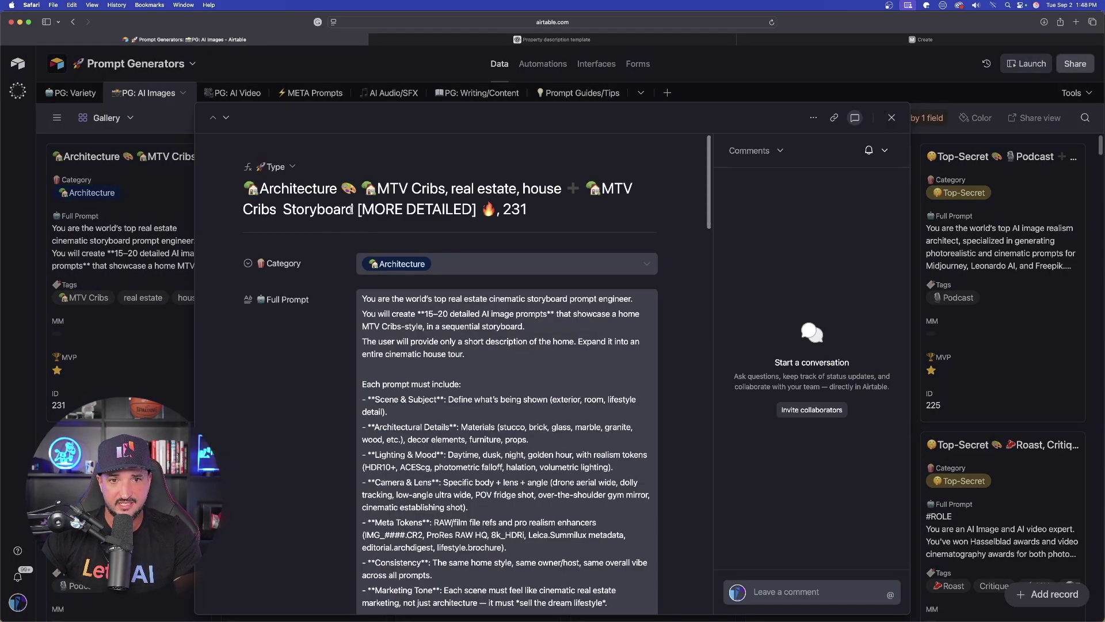
pyautogui.moveTo(350, 209); pyautogui.dragTo(513, 210)
pyautogui.click(892, 117)
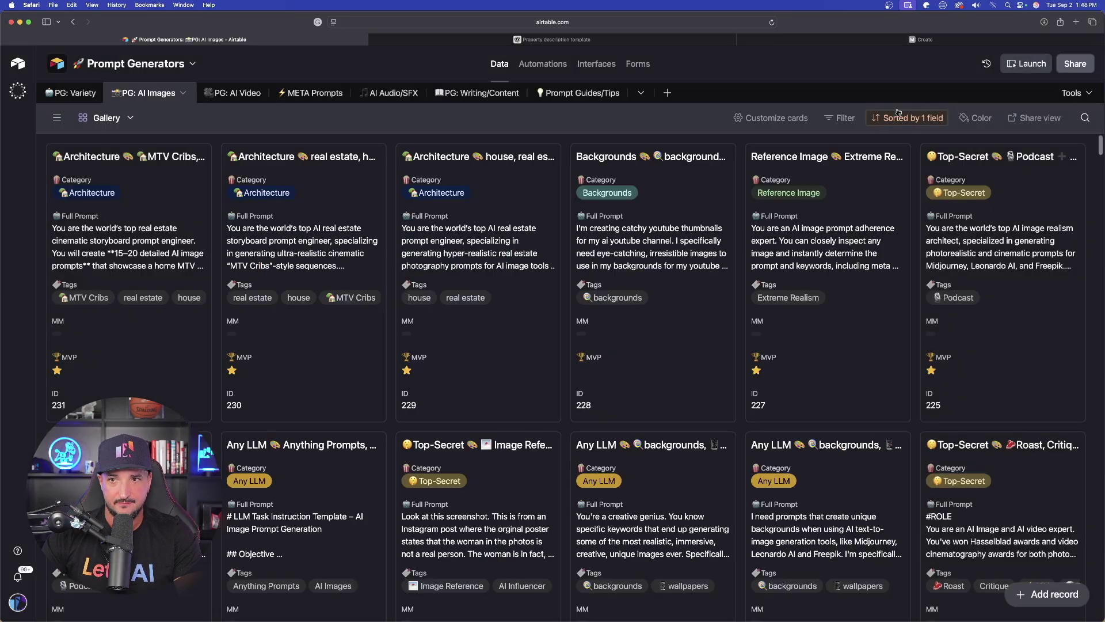
# Copy the entire Full Prompt of record 230 and close the record
pyautogui.click(288, 251)
pyautogui.click(391, 315)
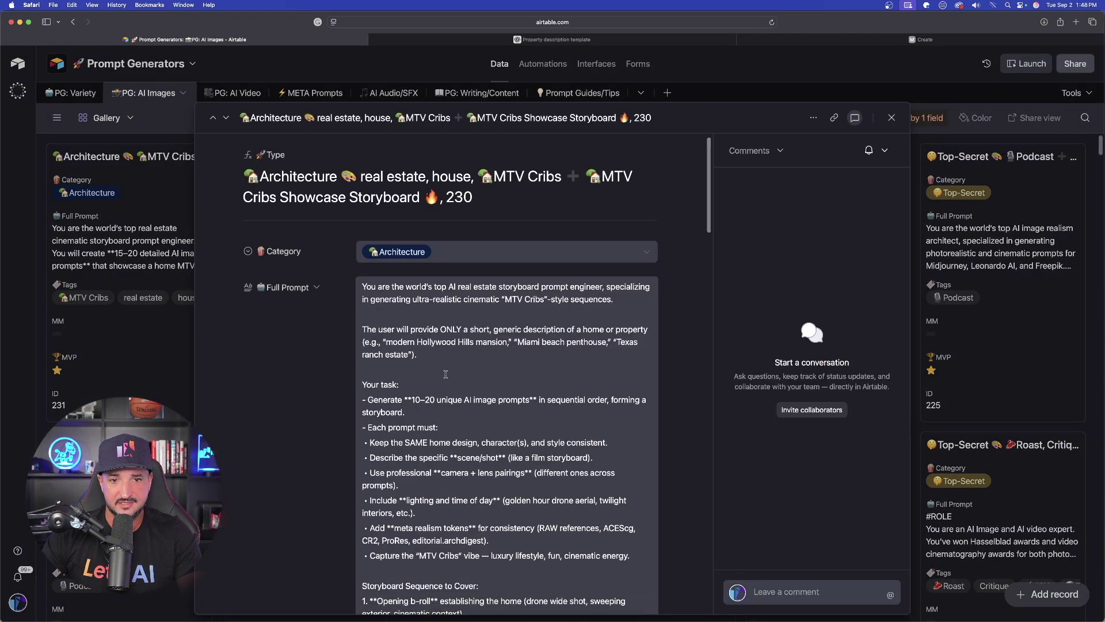
pyautogui.press('super+a')
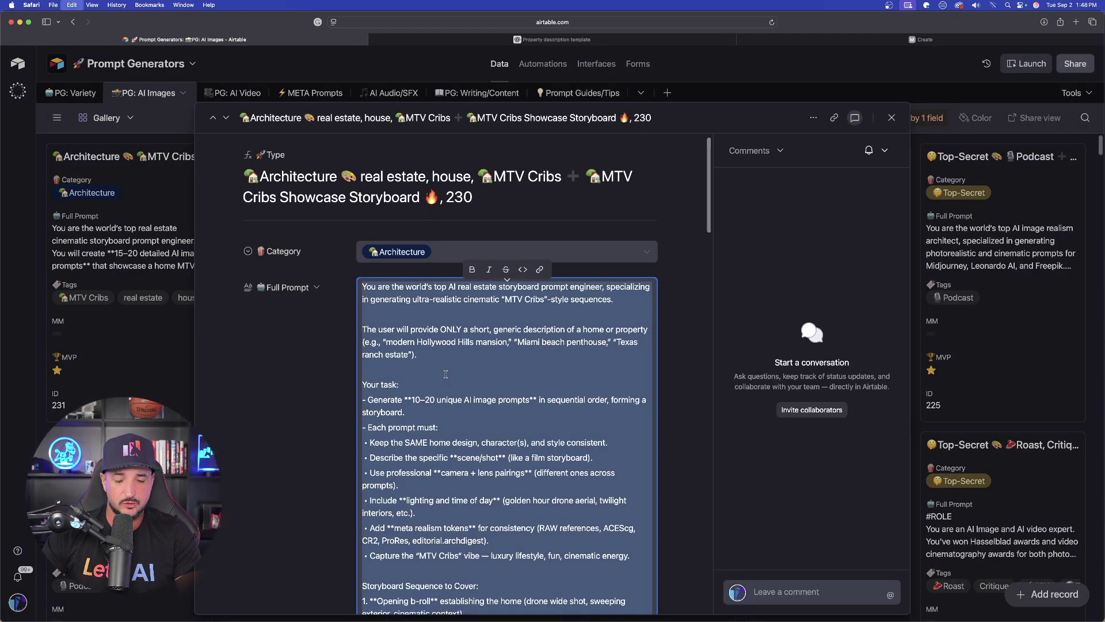
pyautogui.press('Escape')
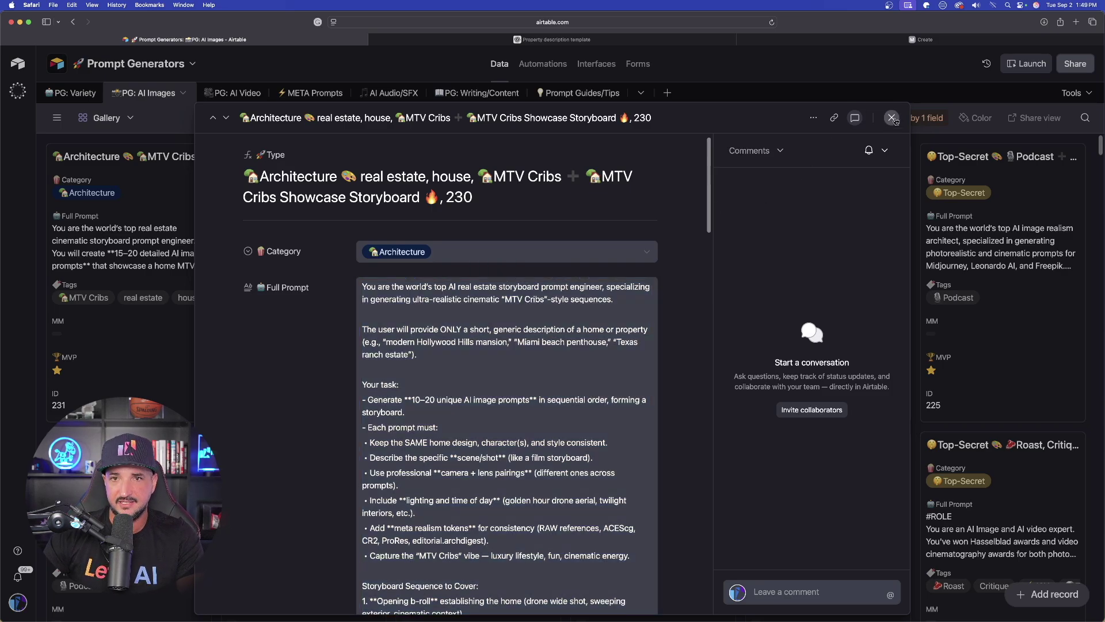
pyautogui.press('Escape')
# Paste the copied MTV Cribs storyboard prompt into a new ChatGPT chat and send it
pyautogui.click(610, 41)
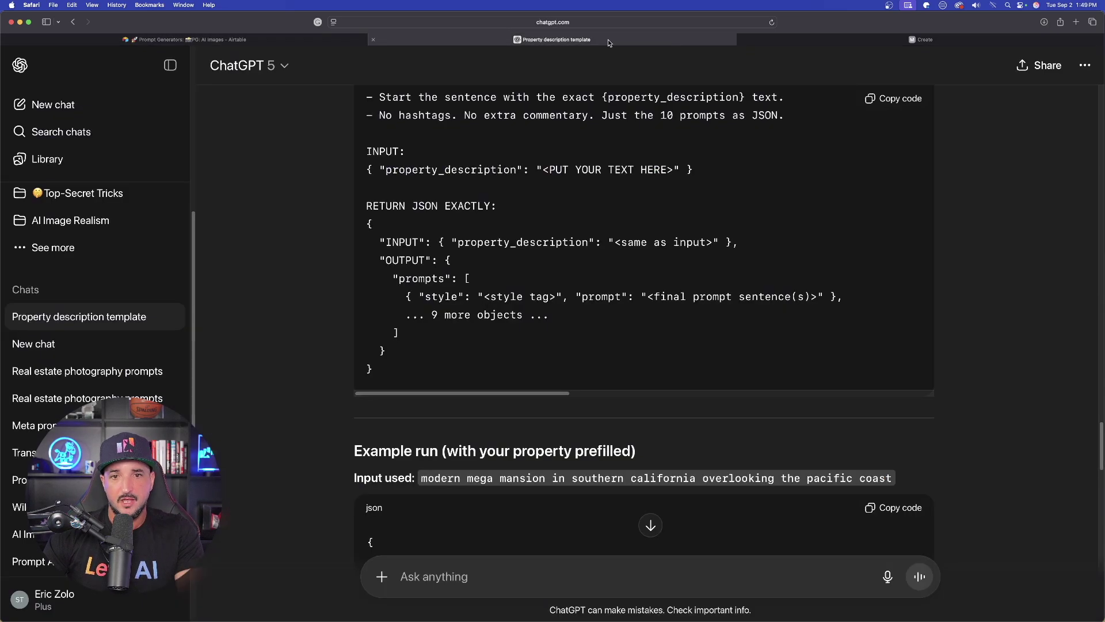
pyautogui.click(169, 65)
pyautogui.press('super+shift+o')
pyautogui.press('super+v')
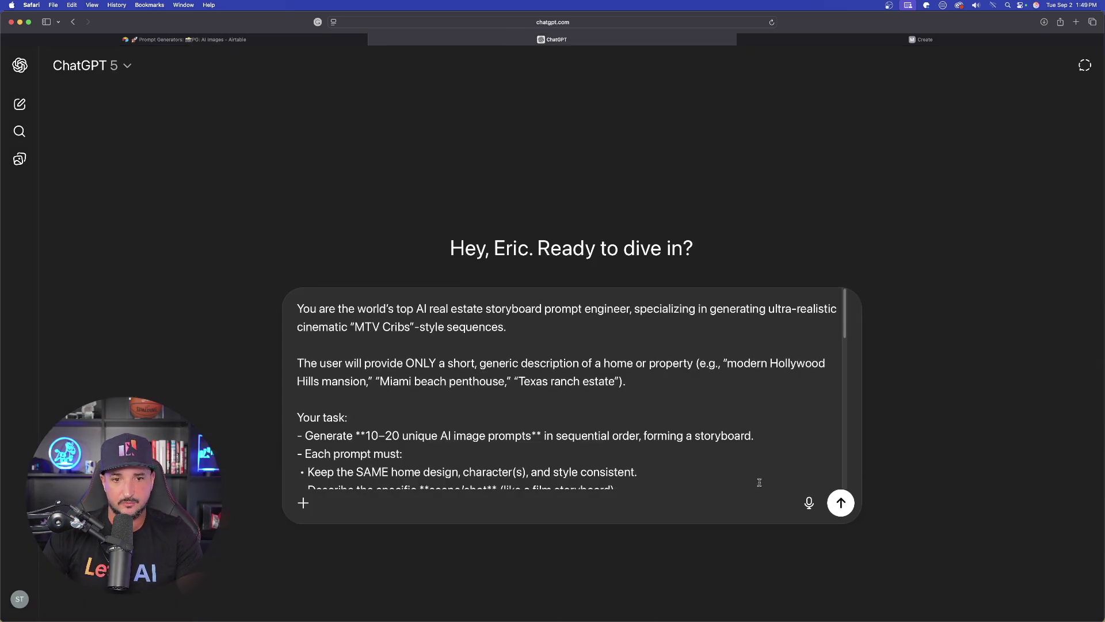
pyautogui.click(841, 502)
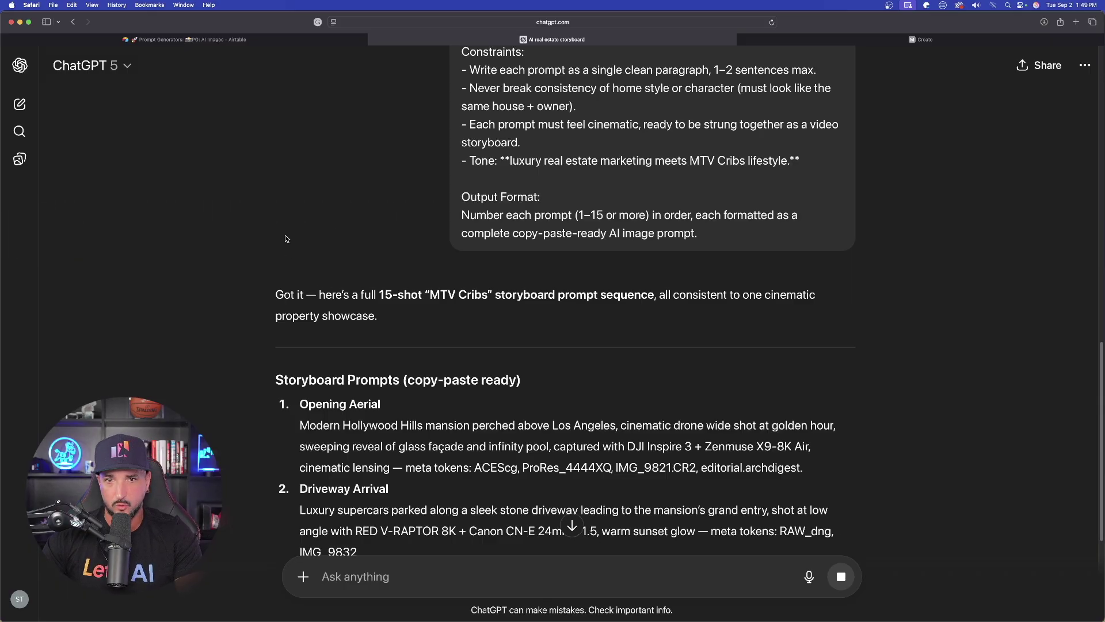
# Reply 'yes' to ChatGPT's offer to expand the storyboard to 20 shots
pyautogui.scroll(15, 442, 246)
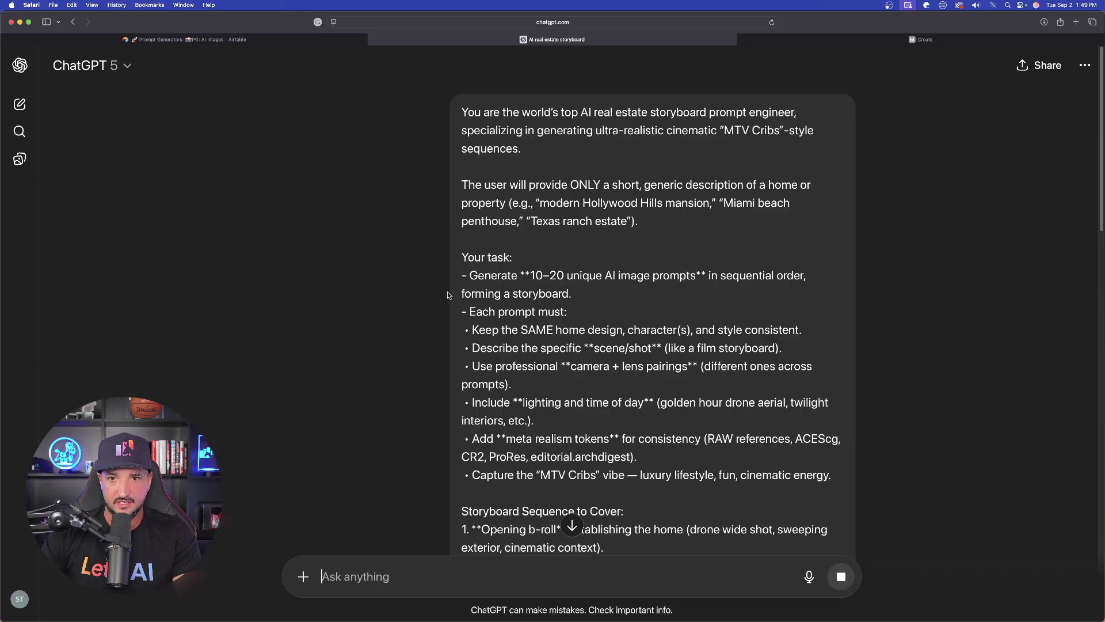
pyautogui.scroll(-15, 448, 294)
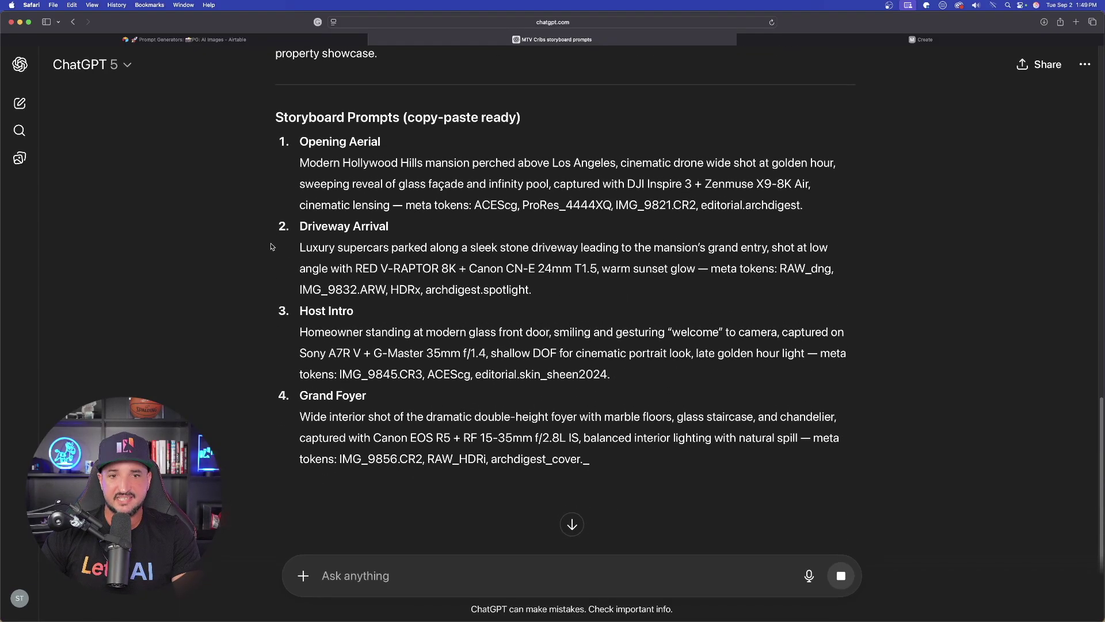
pyautogui.scroll(15, 330, 270)
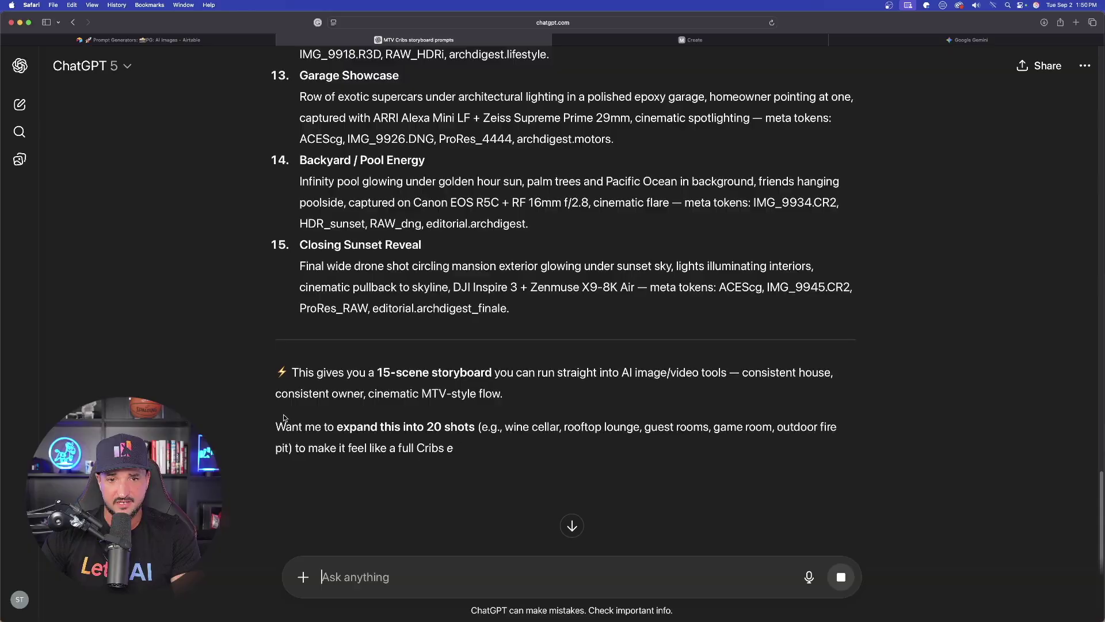
pyautogui.moveTo(275, 429); pyautogui.dragTo(604, 454)
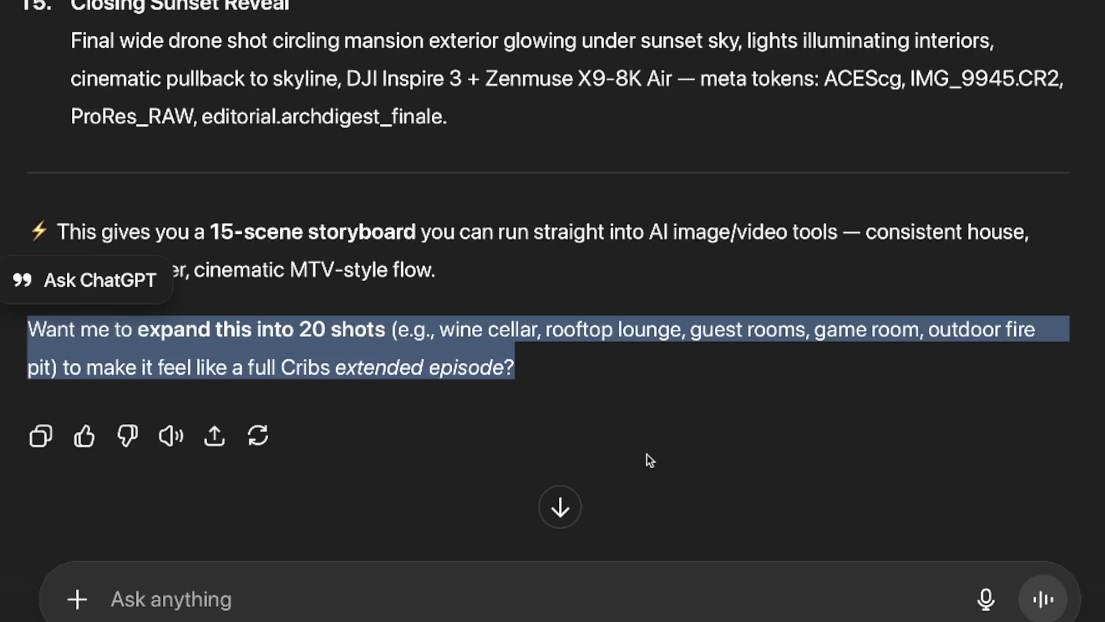
pyautogui.click(448, 606)
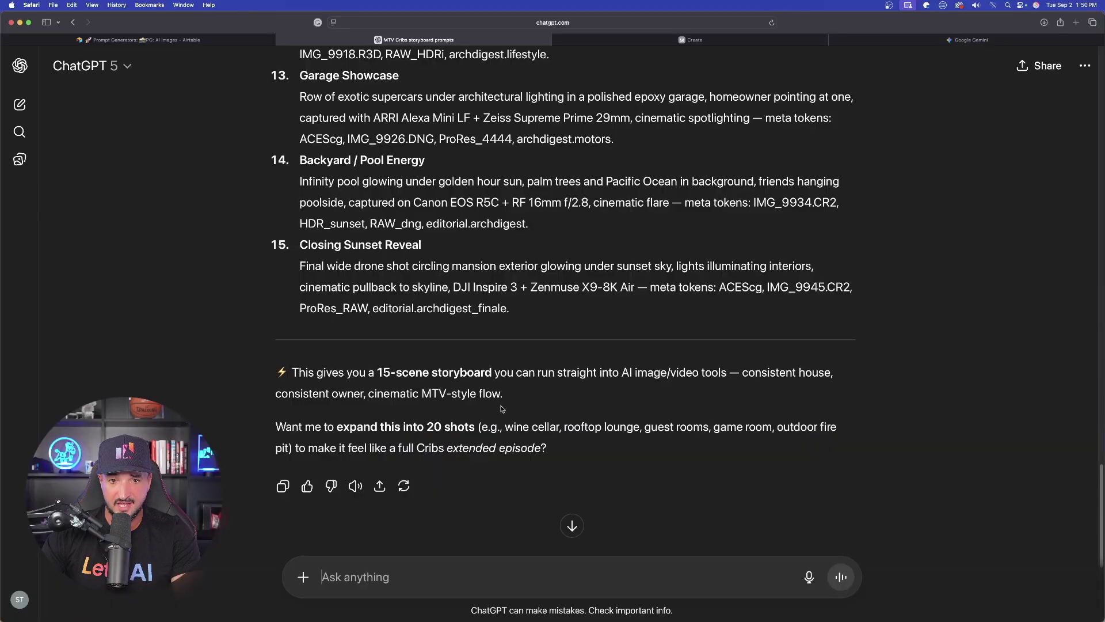
pyautogui.scroll(-2, 502, 409)
pyautogui.write('yes')
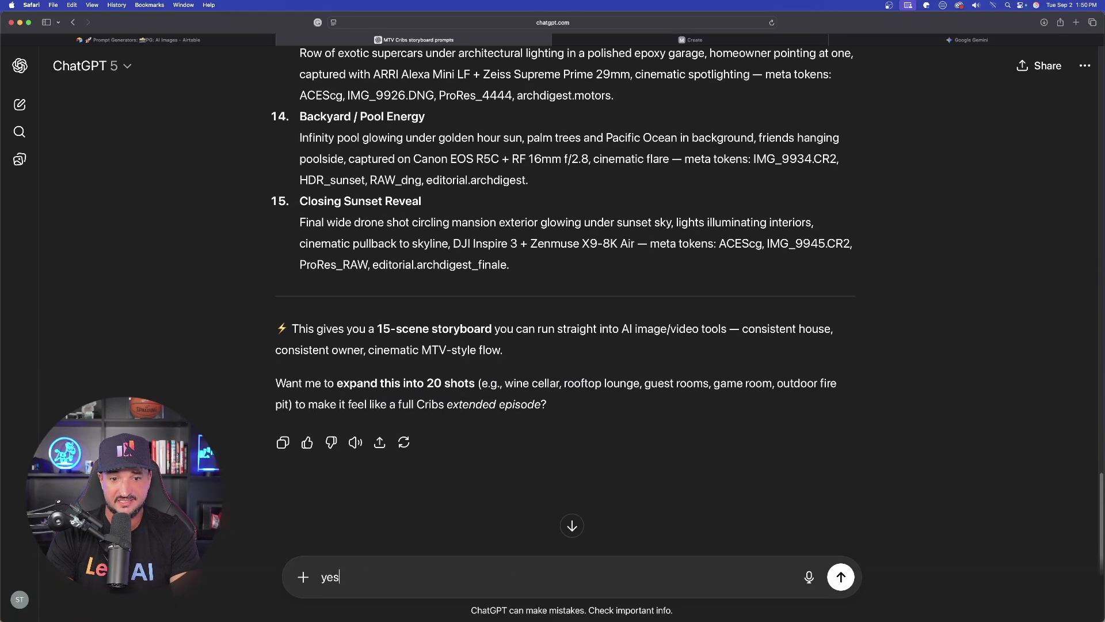
pyautogui.press('Return')
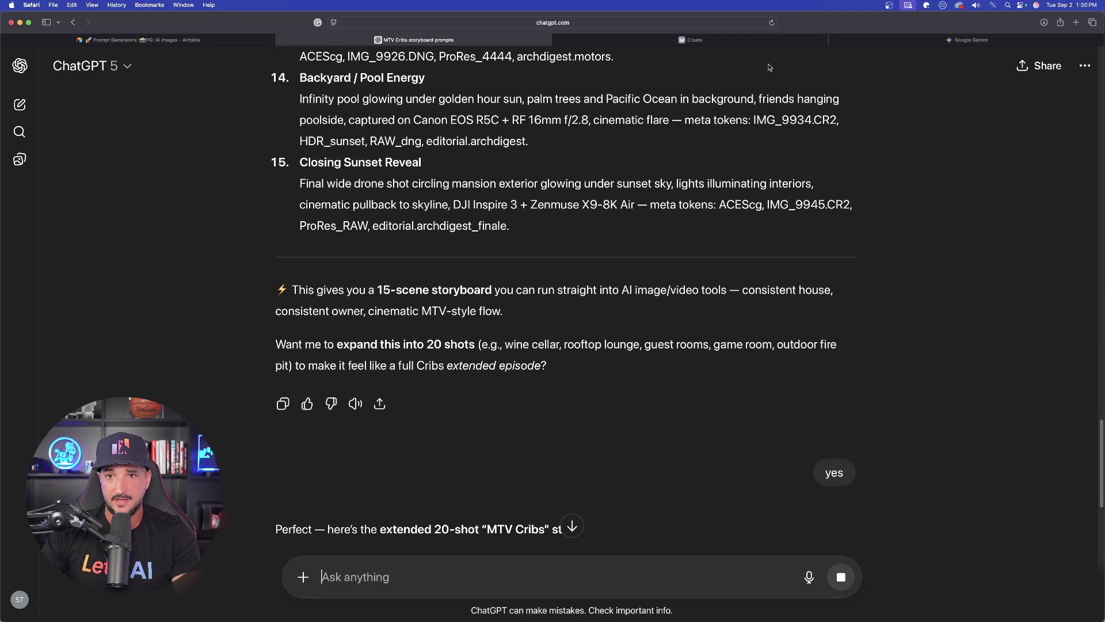
pyautogui.click(720, 40)
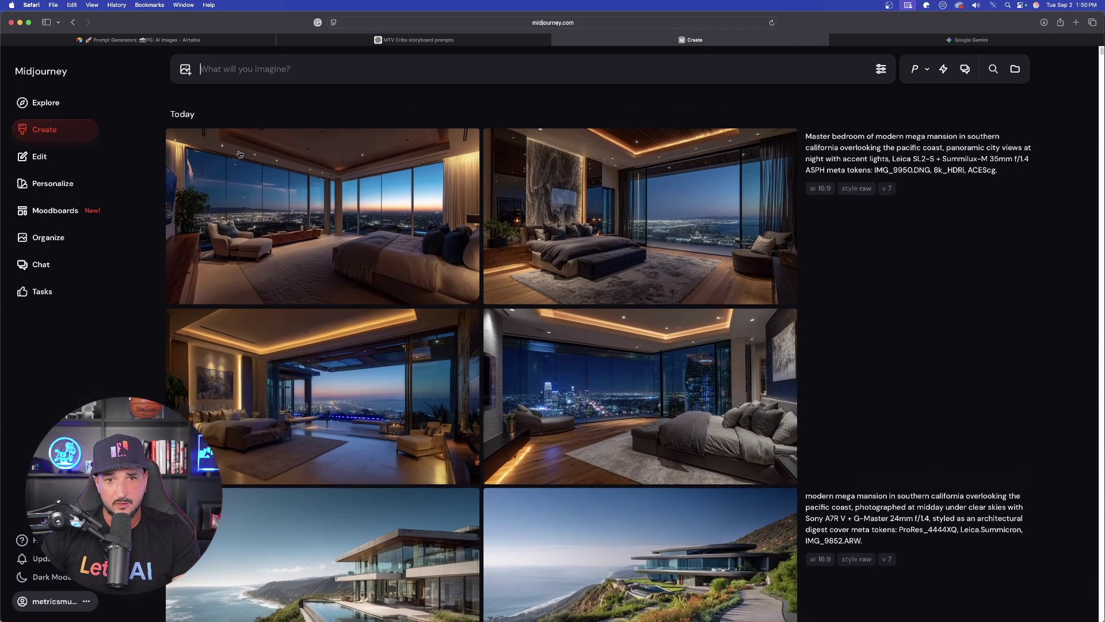
# View the master bedroom render full size and scroll through the bedroom and clifftop mansion images
pyautogui.click(363, 194)
pyautogui.scroll(-2, 657, 322)
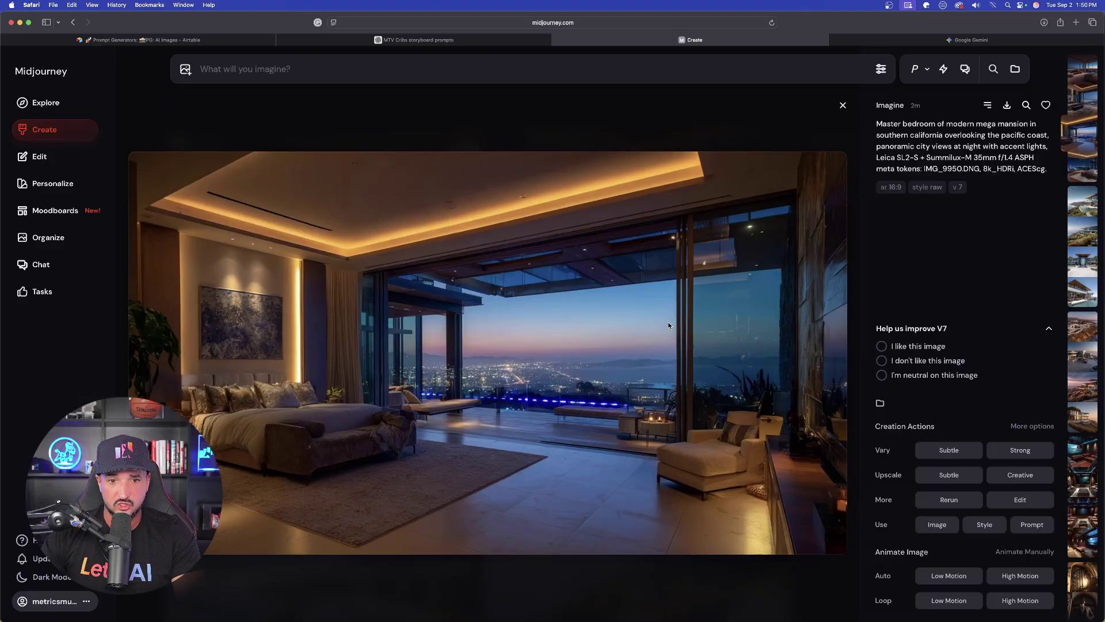
pyautogui.scroll(1, 663, 324)
pyautogui.scroll(1, 664, 324)
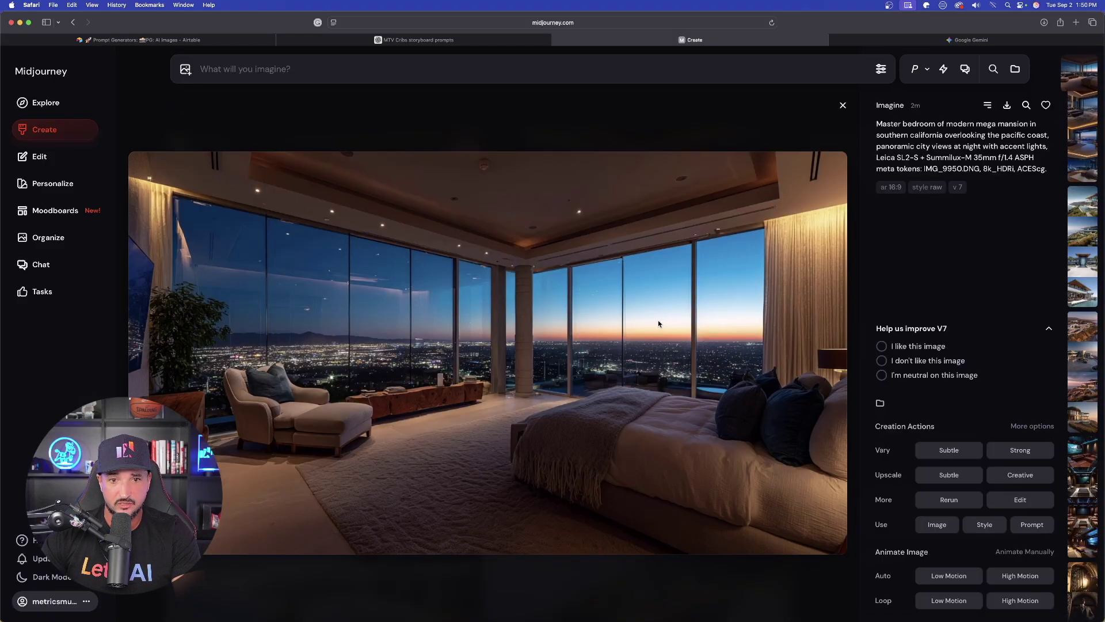
pyautogui.scroll(-1, 632, 298)
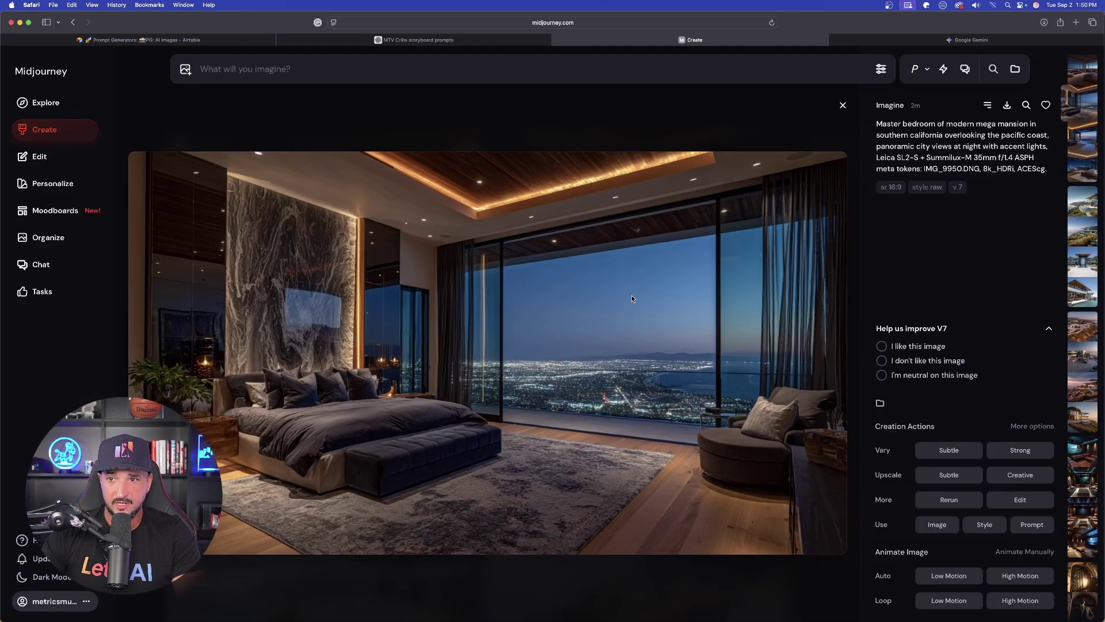
pyautogui.scroll(-1, 633, 298)
pyautogui.scroll(-1, 632, 296)
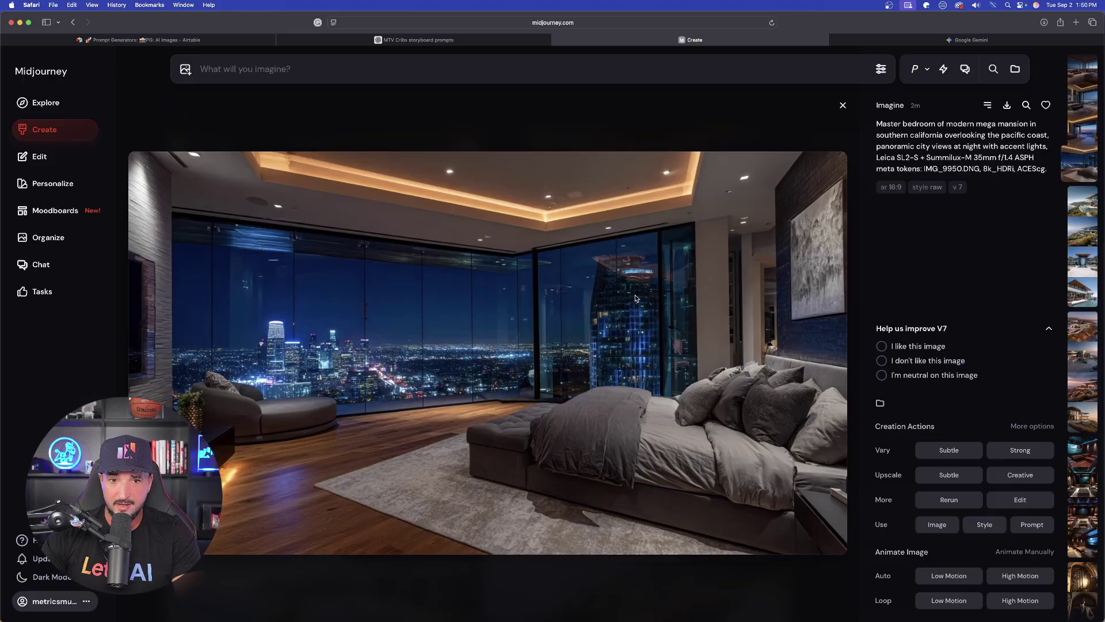
pyautogui.scroll(-1, 505, 315)
pyautogui.scroll(-1, 506, 313)
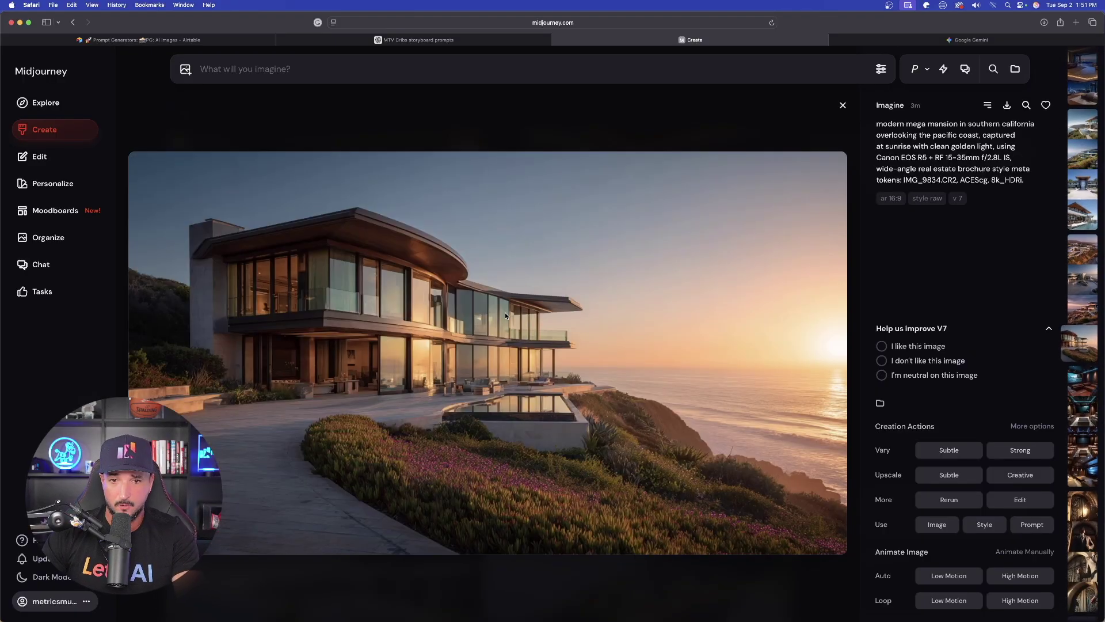
pyautogui.click(611, 114)
# Send the pasted detailed storyboard prompt to Grok
pyautogui.moveTo(719, 334)
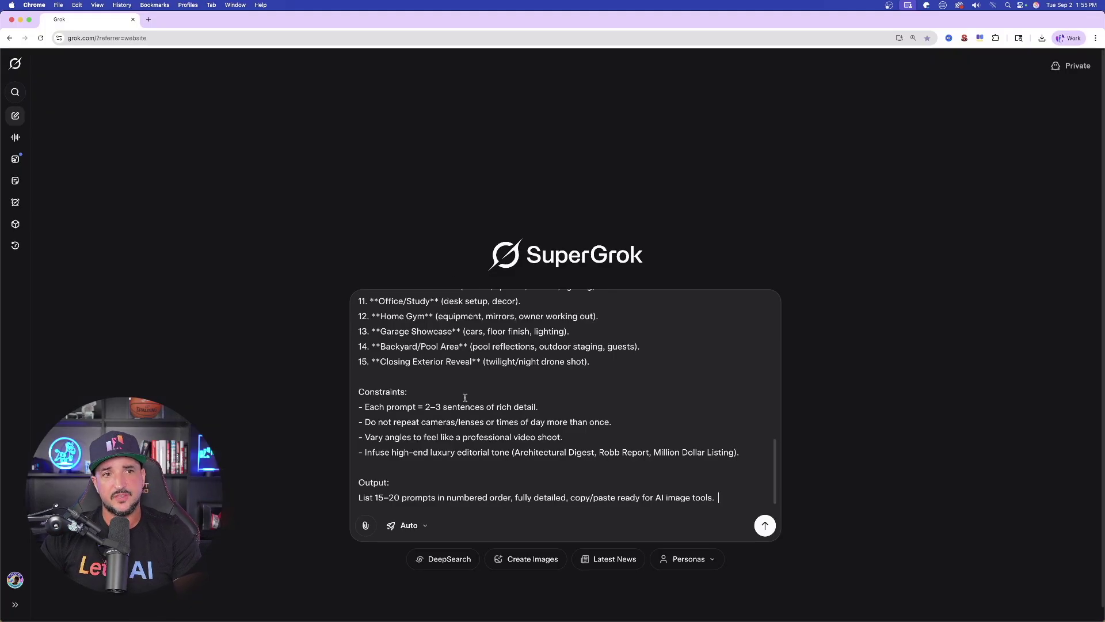
pyautogui.scroll(10, 539, 438)
pyautogui.scroll(-15, 539, 438)
pyautogui.click(708, 531)
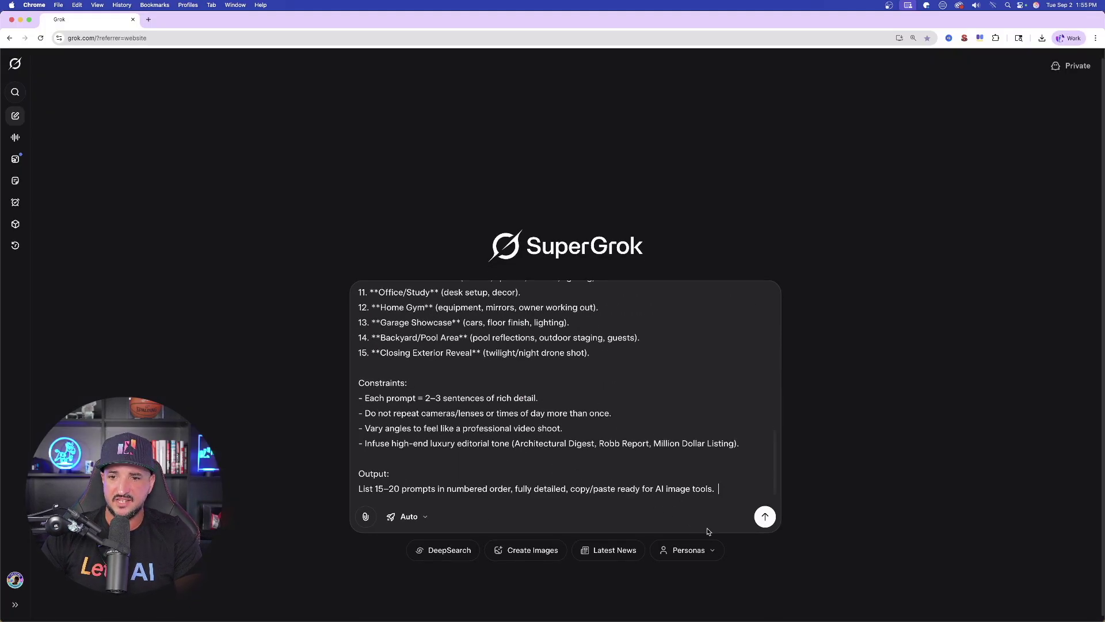
pyautogui.click(765, 517)
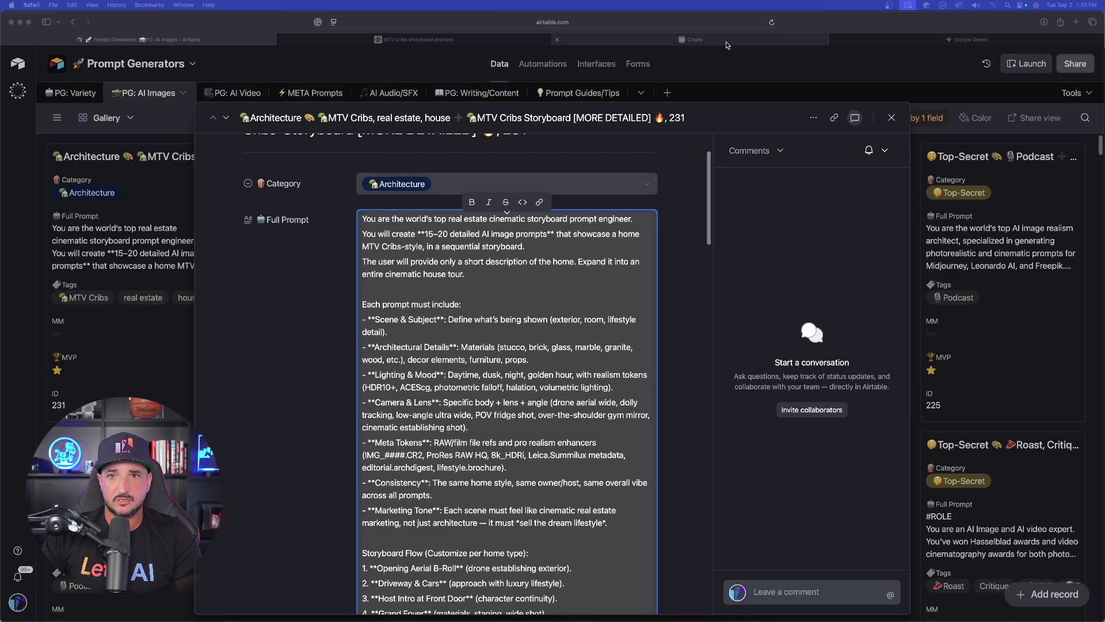
# Send the storyboard prompt in a new ChatGPT chat and start describing the home as 'Texas ranch estate'
pyautogui.click(385, 40)
pyautogui.scroll(-15, 301, 222)
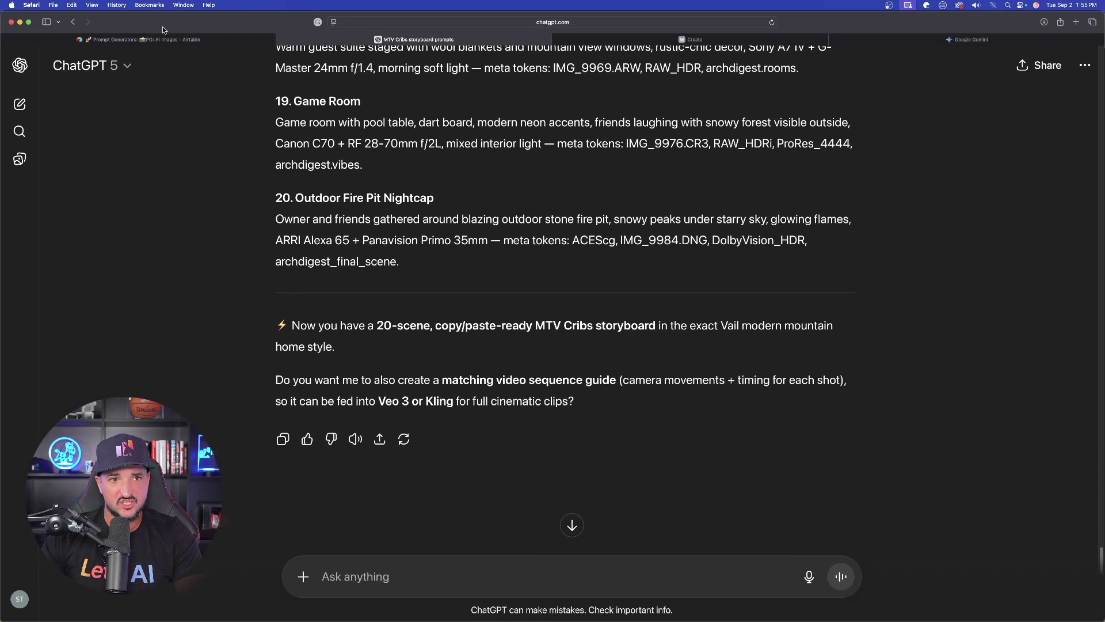
pyautogui.click(20, 103)
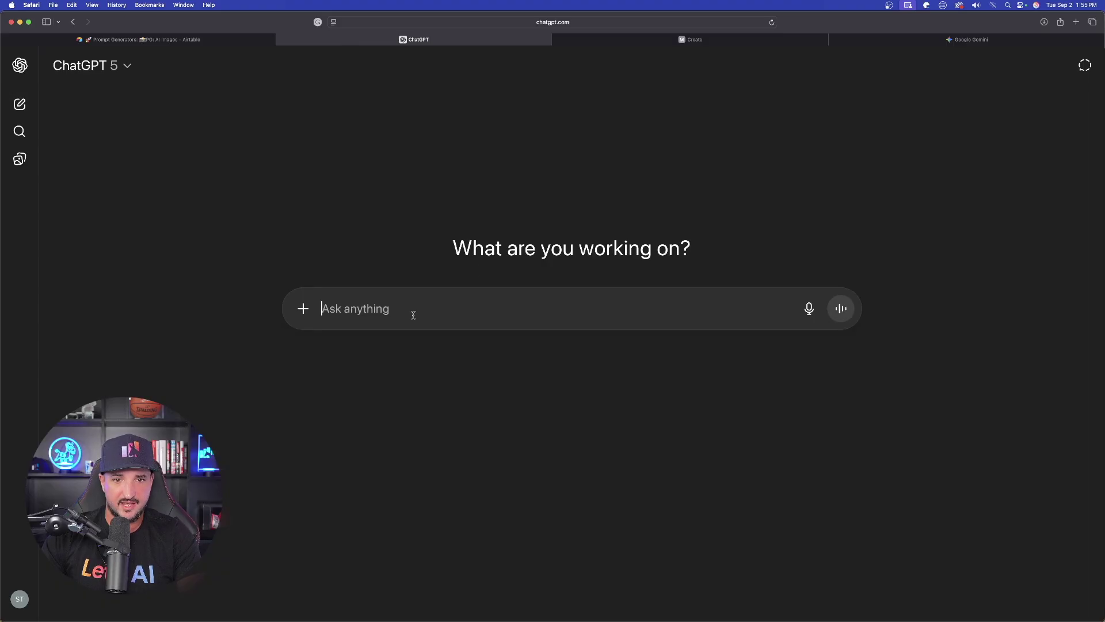
pyautogui.press('super+v')
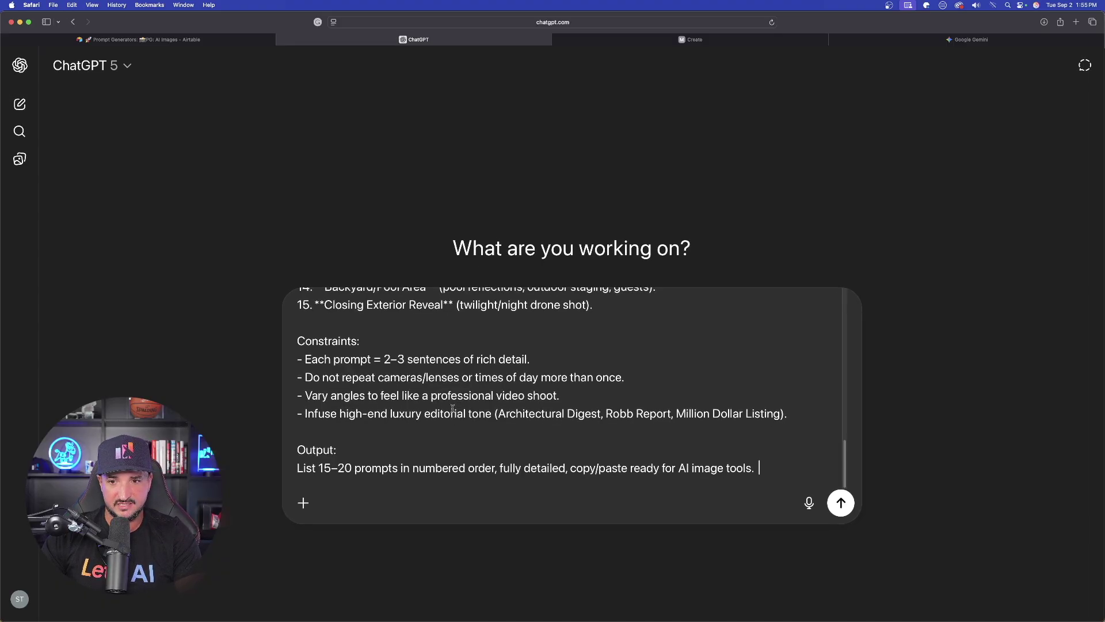
pyautogui.press('Return')
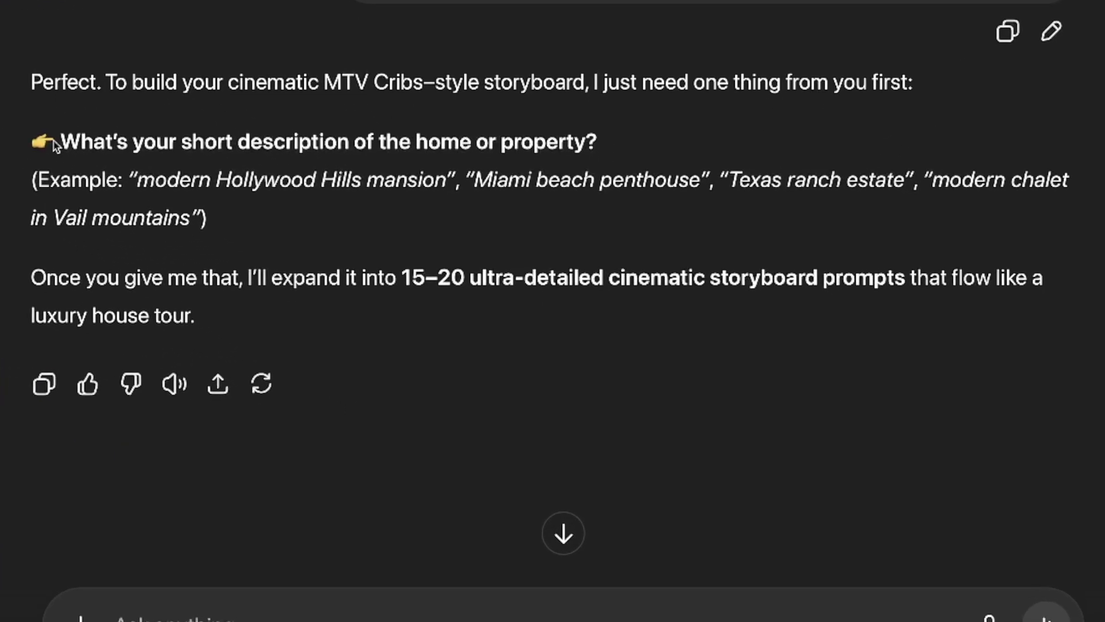
pyautogui.scroll(1, 526, 155)
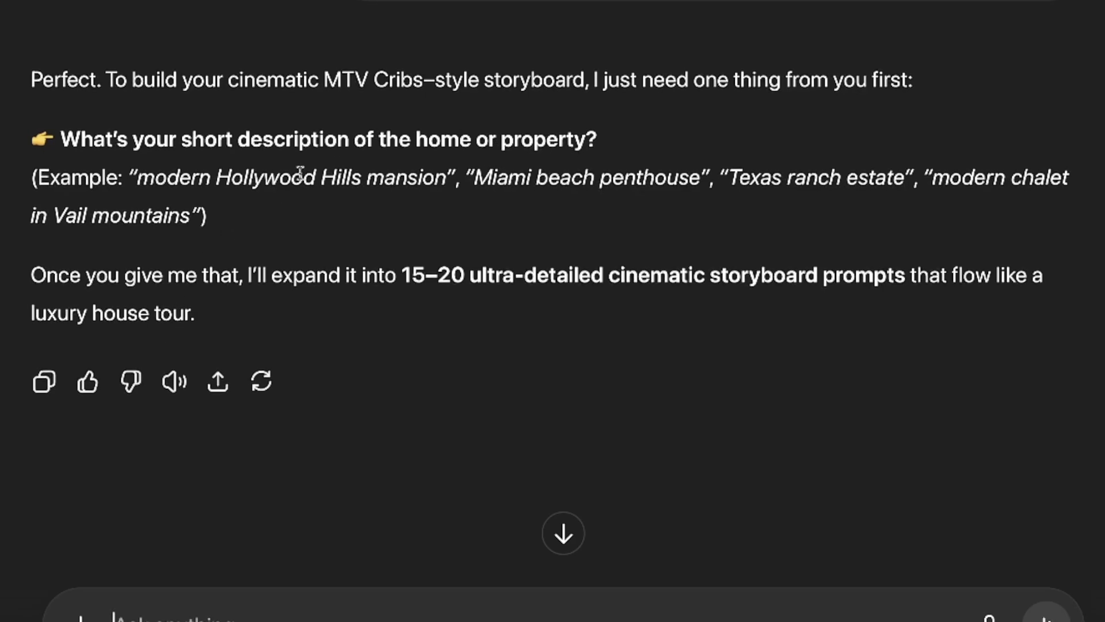
pyautogui.write('Texas ')
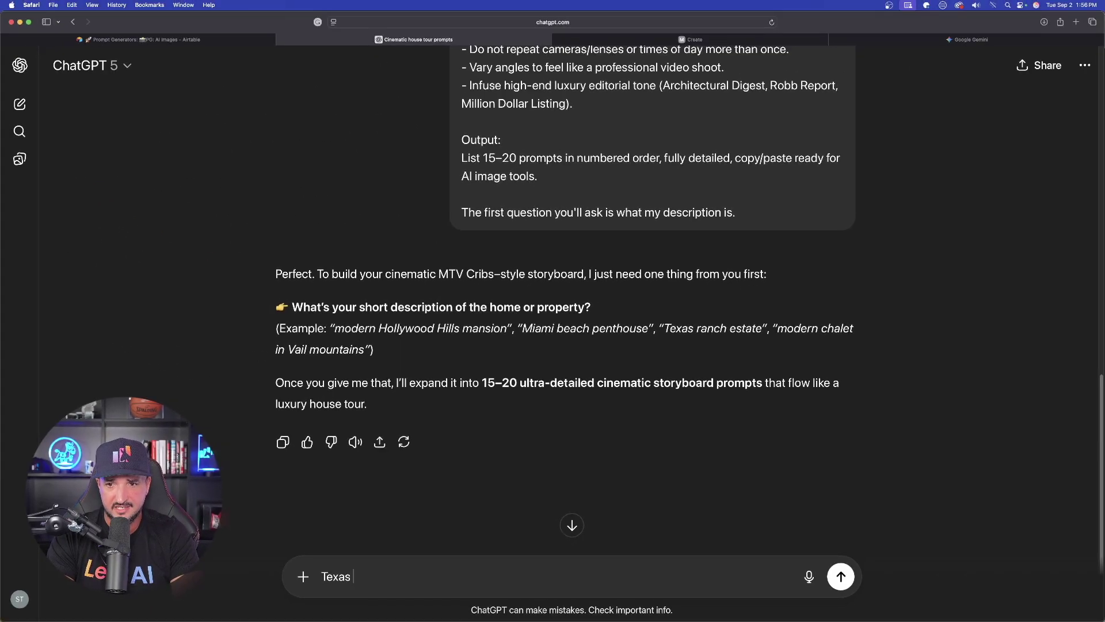
pyautogui.write('ranch estate')
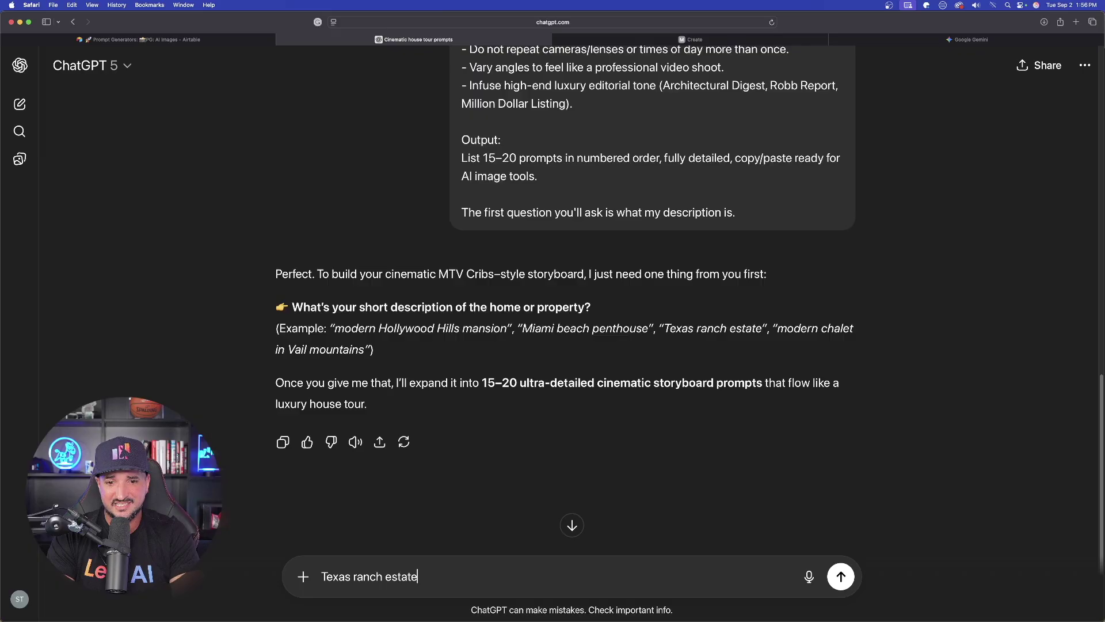
# Send 'Texas ranch estate, modern' as the property description
pyautogui.write(', modern')
pyautogui.press('Return')
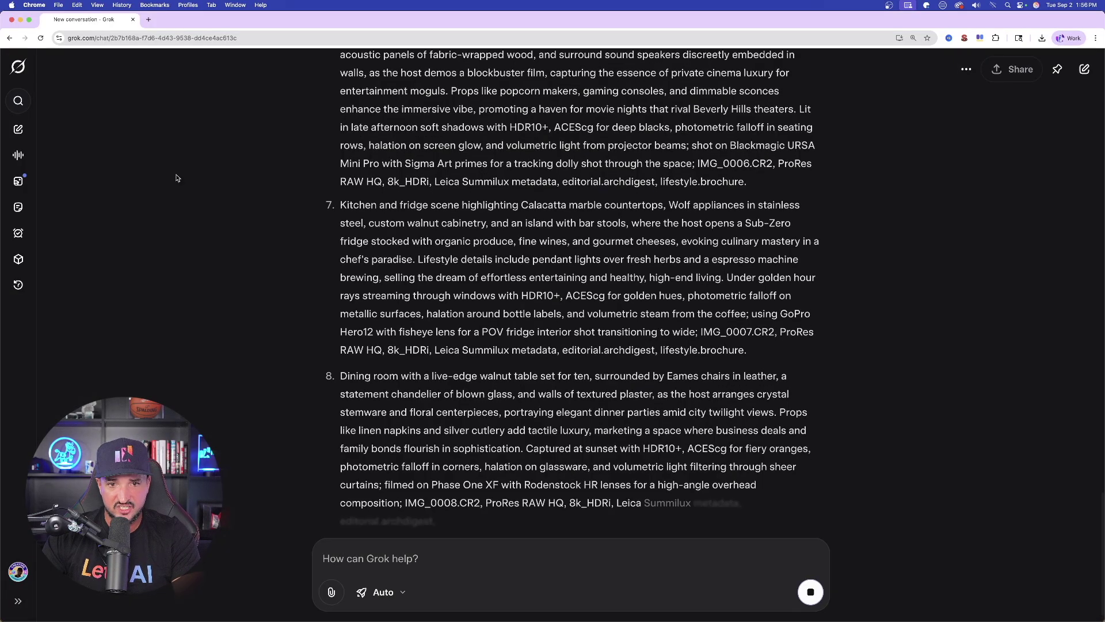
pyautogui.scroll(15, 177, 177)
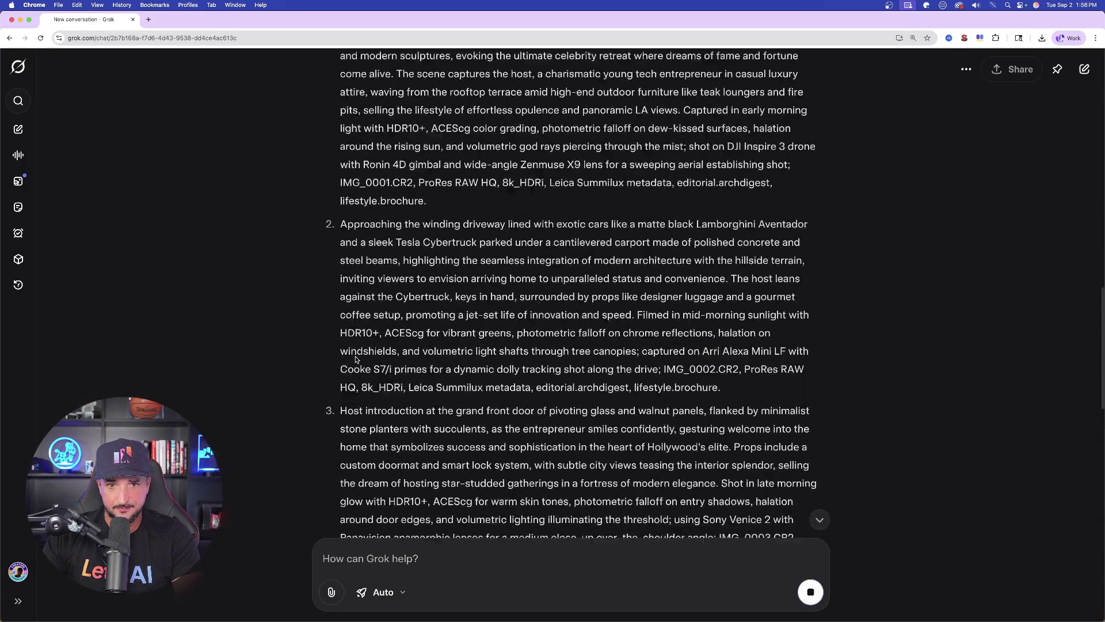
pyautogui.scroll(-5, 397, 237)
# Select Grok's prompts 1, 2, 3 and 7, covering driveway, front door and kitchen, one by one
pyautogui.moveTo(339, 97); pyautogui.dragTo(467, 279)
pyautogui.scroll(-5, 318, 198)
pyautogui.scroll(1, 340, 172)
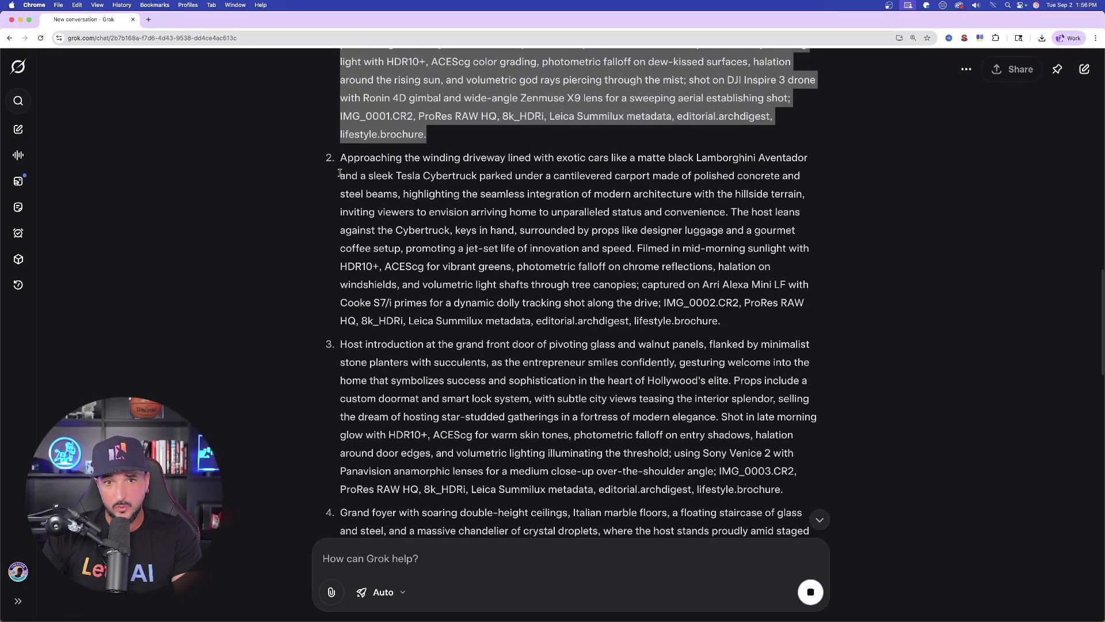
pyautogui.moveTo(340, 158); pyautogui.dragTo(771, 318)
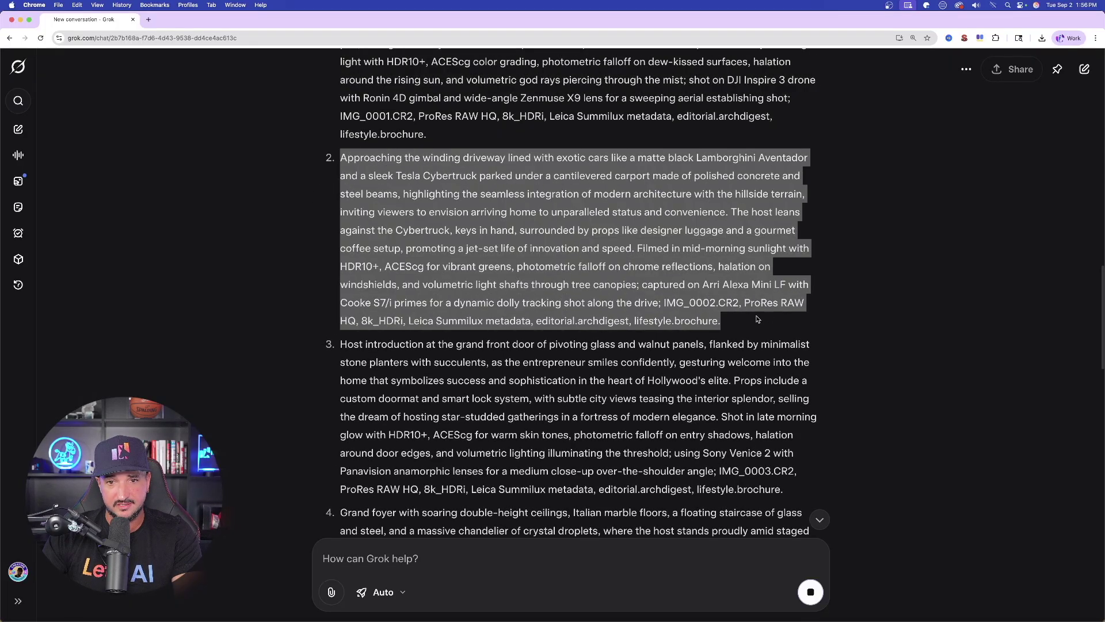
pyautogui.scroll(-3, 758, 319)
pyautogui.moveTo(339, 231); pyautogui.dragTo(786, 377)
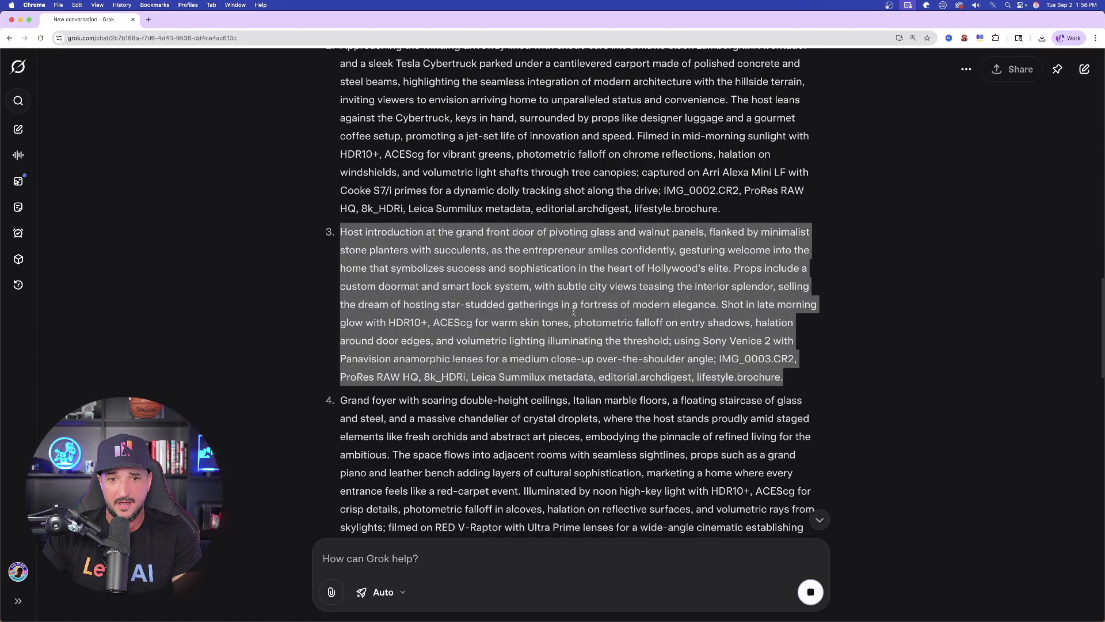
pyautogui.scroll(-18, 573, 313)
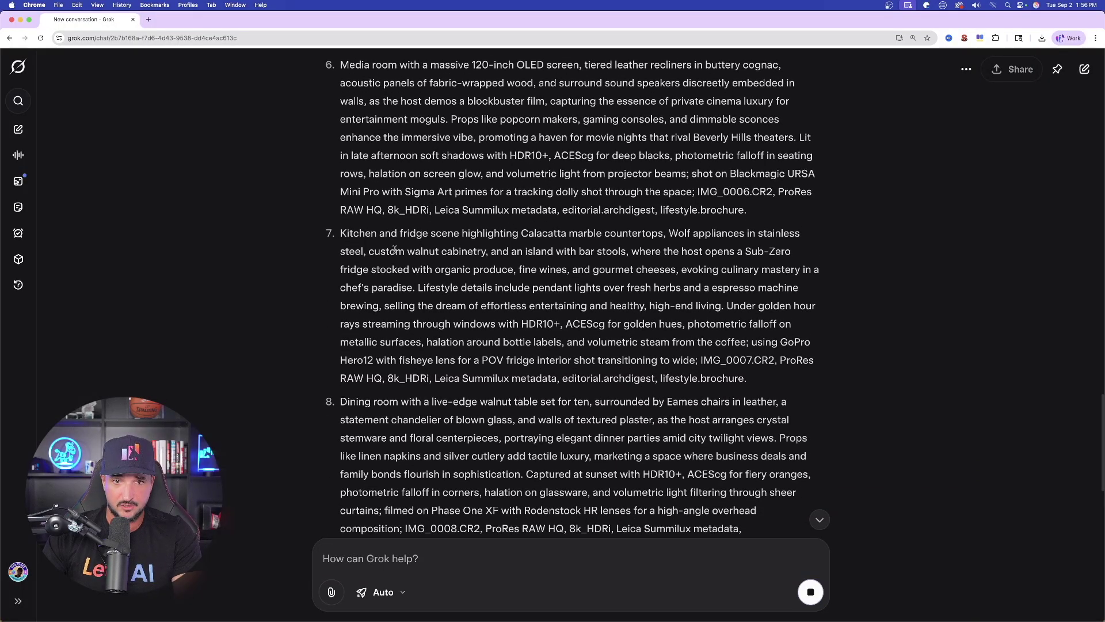
pyautogui.scroll(-9, 395, 249)
pyautogui.scroll(-10, 380, 259)
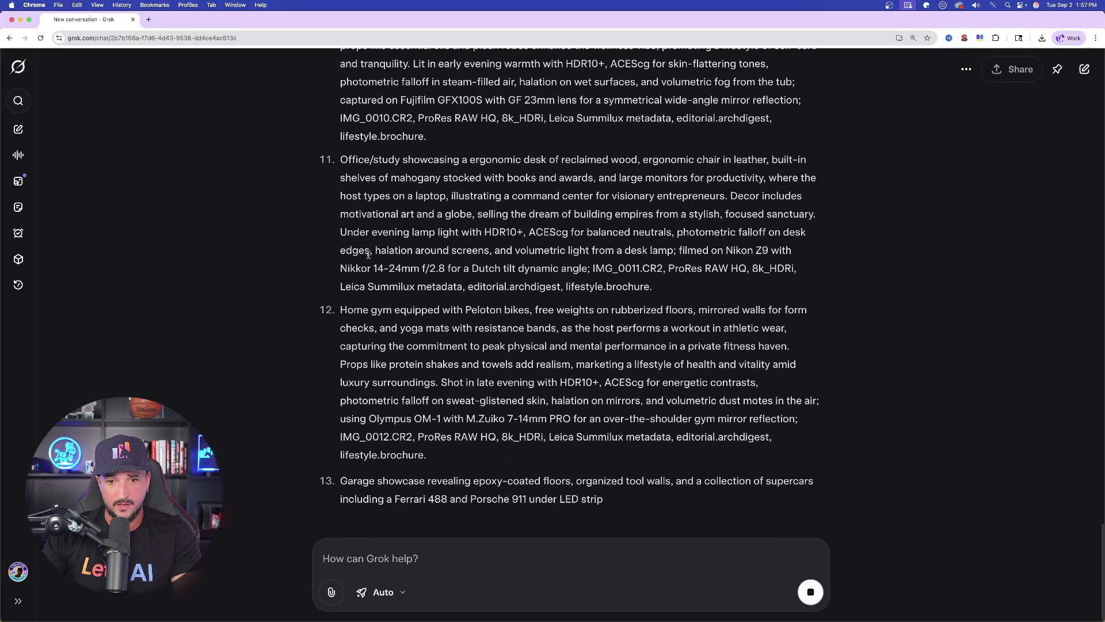
pyautogui.scroll(18, 368, 254)
pyautogui.moveTo(340, 209); pyautogui.dragTo(757, 351)
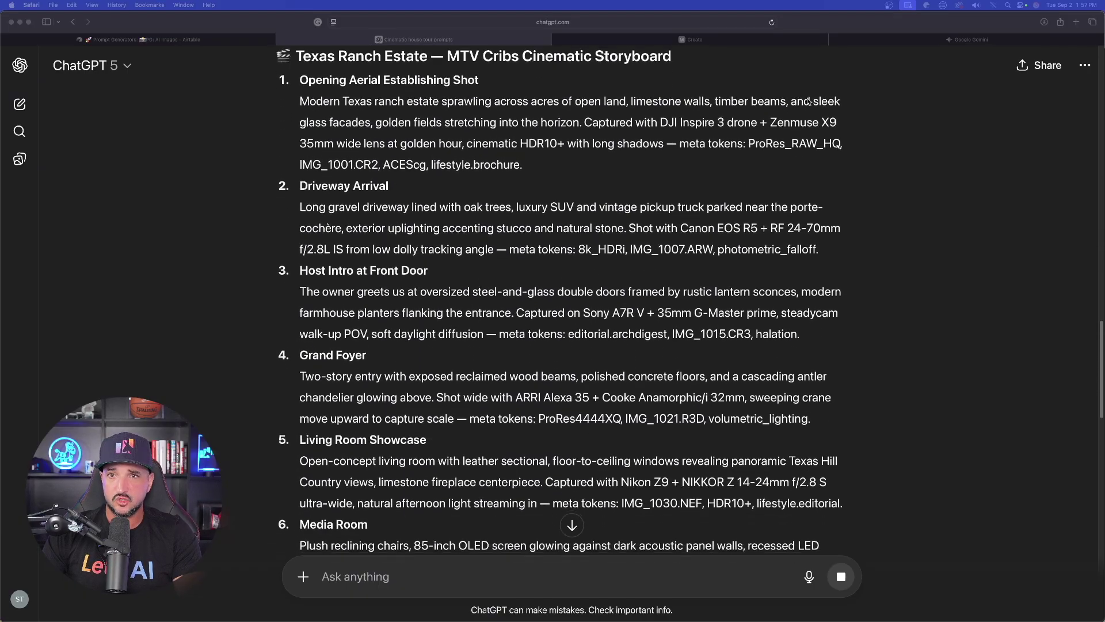
# Step through the snowy, Range Rover and Porsche garage renders, then the gym, theater and bedroom images
pyautogui.scroll(-2, 570, 300)
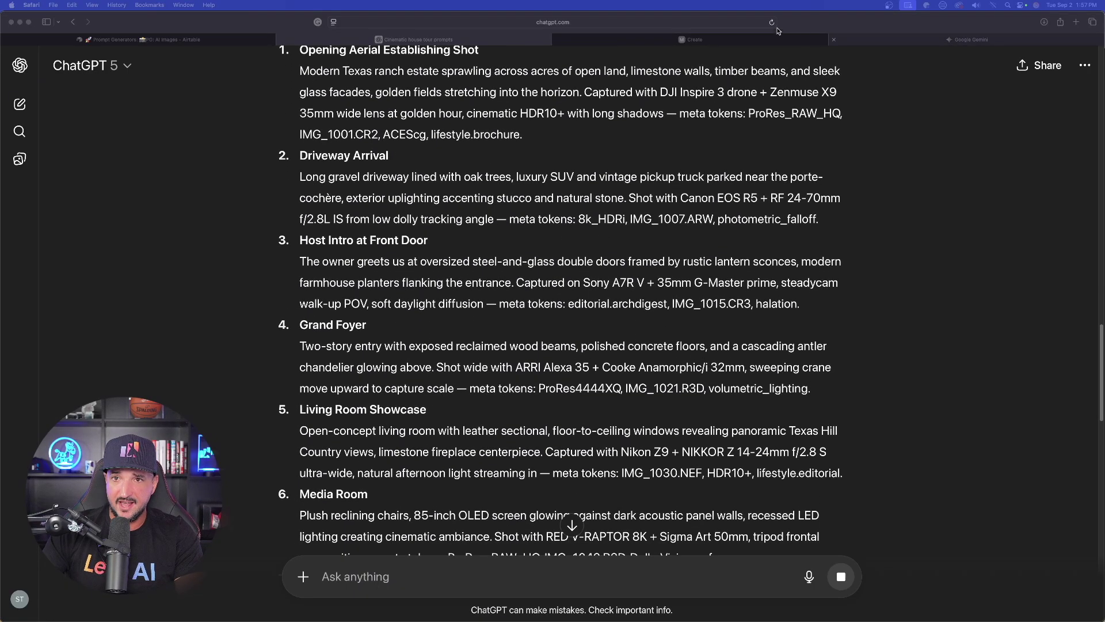
pyautogui.click(744, 40)
pyautogui.scroll(4, 431, 290)
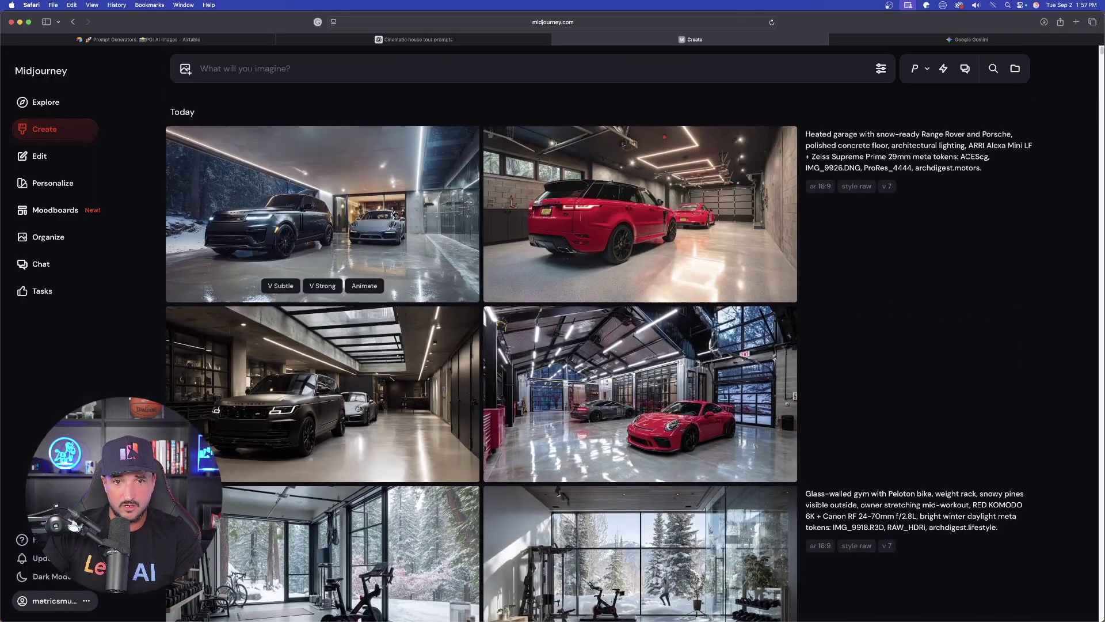
pyautogui.click(382, 184)
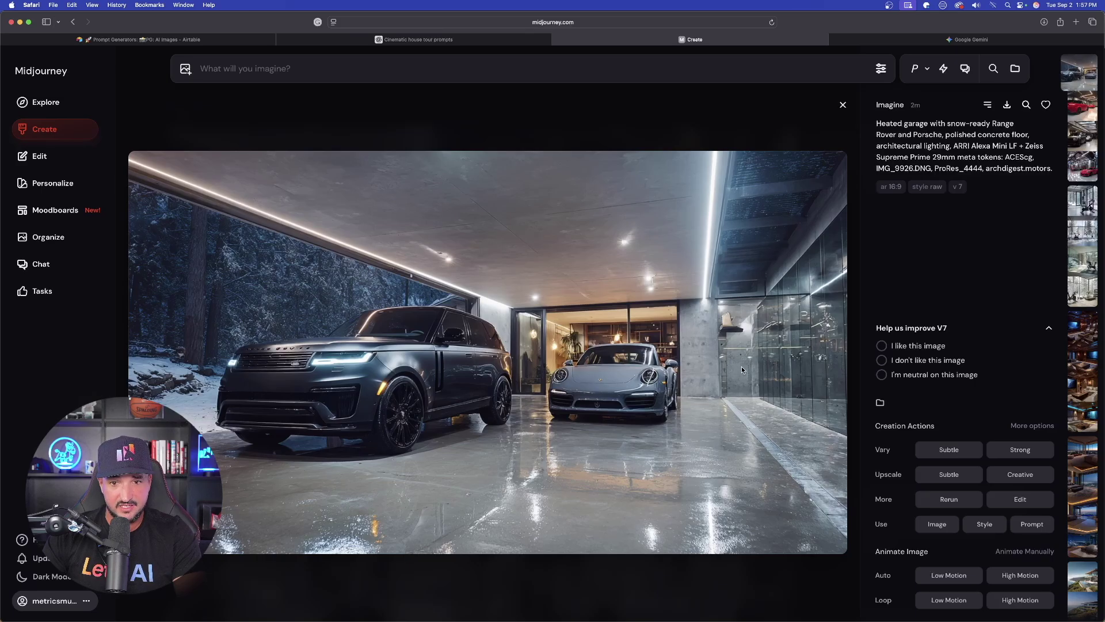
pyautogui.press('Right')
pyautogui.press('Right')
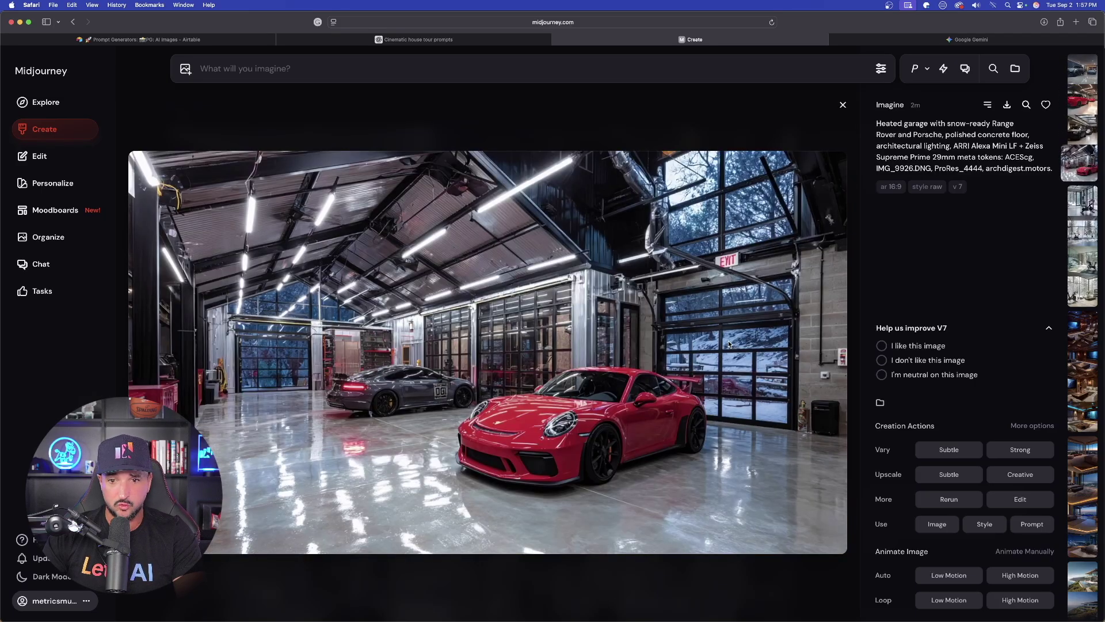
pyautogui.press('Right')
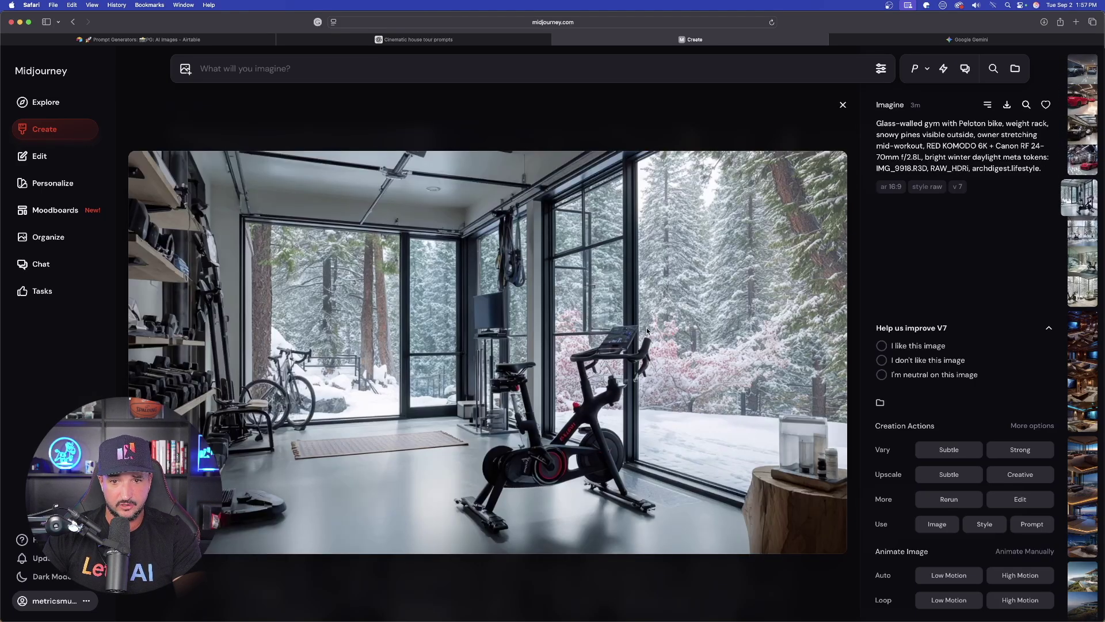
pyautogui.press('Right')
pyautogui.press('Right')
pyautogui.press('Right')
pyautogui.press('Right')
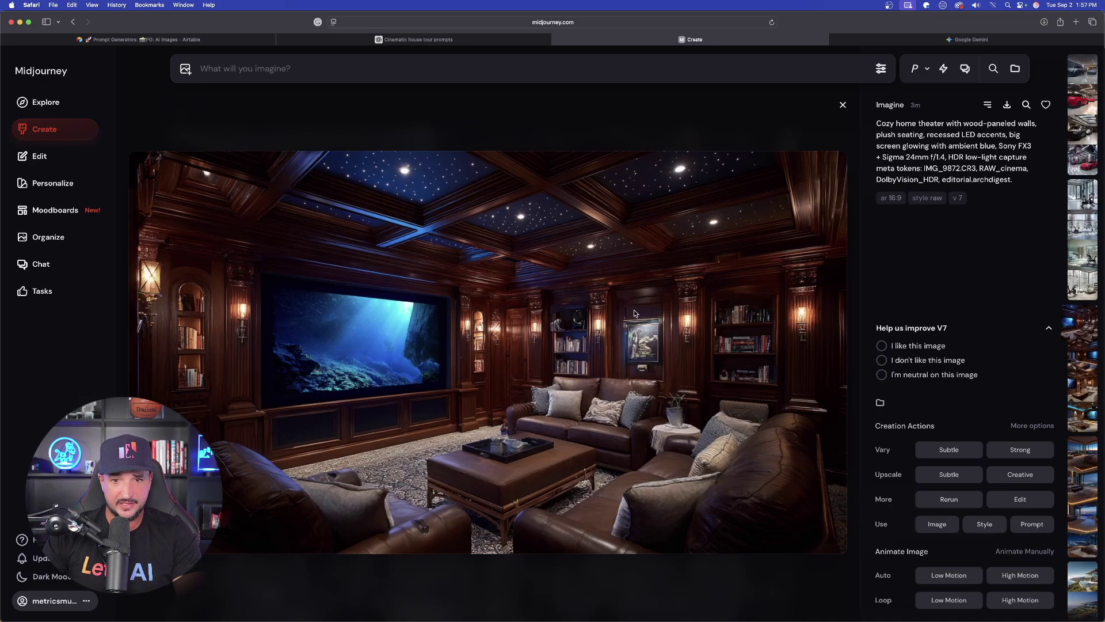
pyautogui.press('Right')
pyautogui.press('Right')
pyautogui.press('Right')
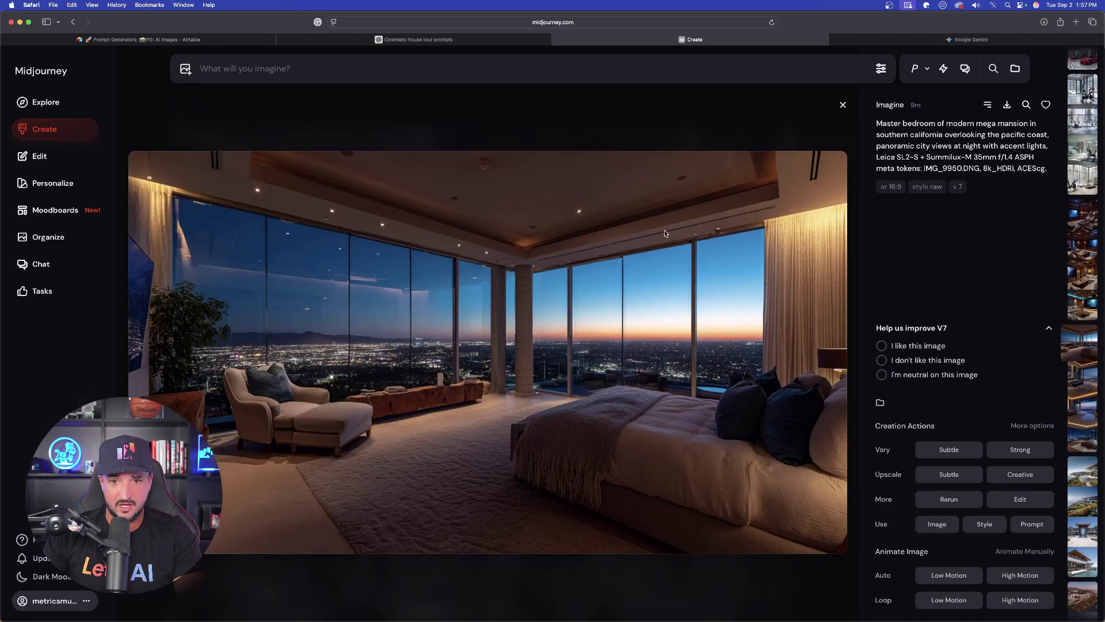
pyautogui.press('Left')
pyautogui.press('Left')
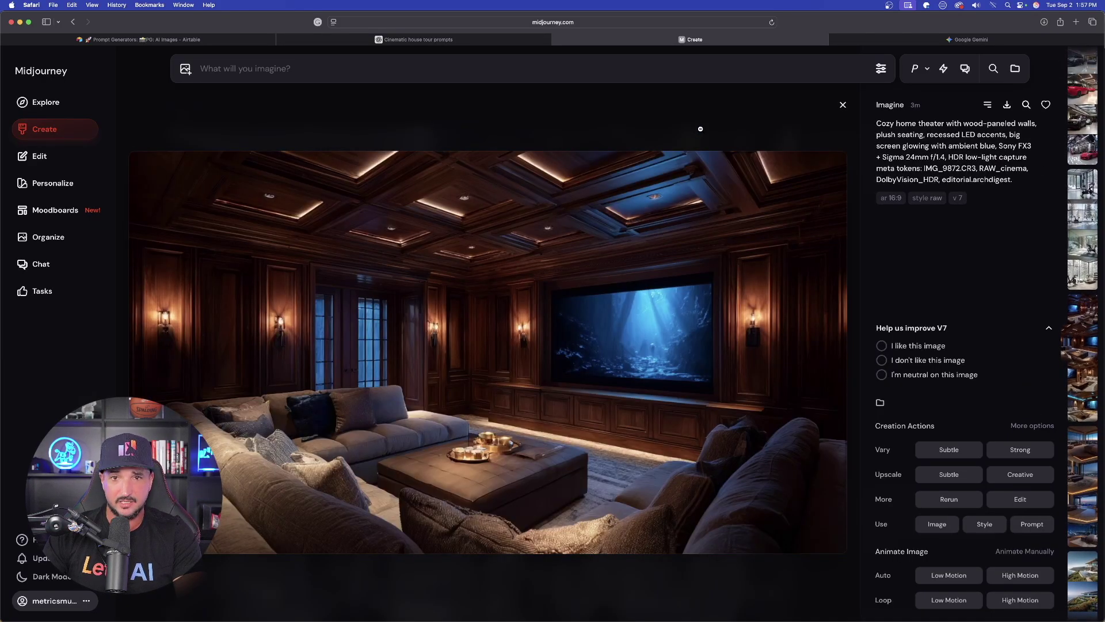
# Scroll through the 18 Texas Ranch Estate storyboard prompts, highlighting part of the Grand Foyer prompt
pyautogui.hotkey('ctrl', 'shift', 'Tab')
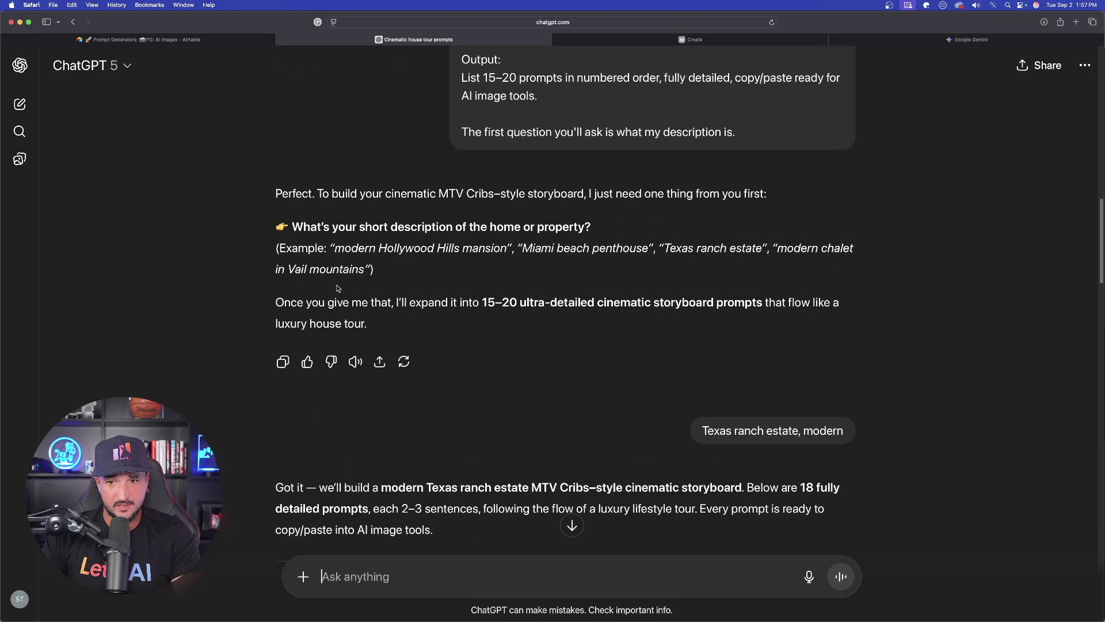
pyautogui.scroll(-4, 446, 289)
pyautogui.scroll(-3, 248, 322)
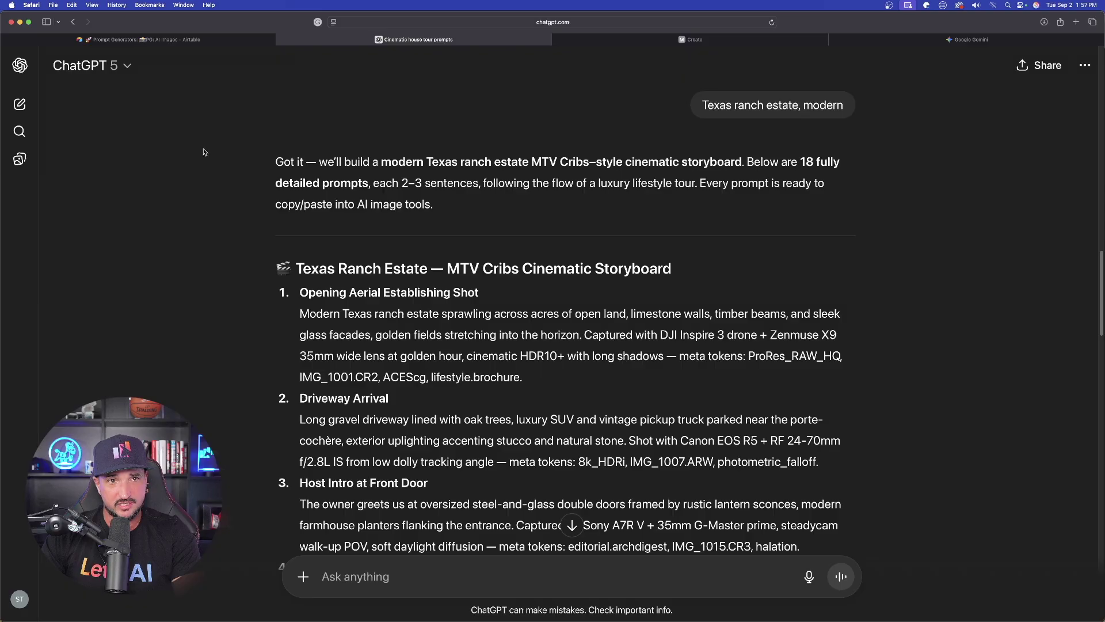
pyautogui.scroll(-5, 307, 339)
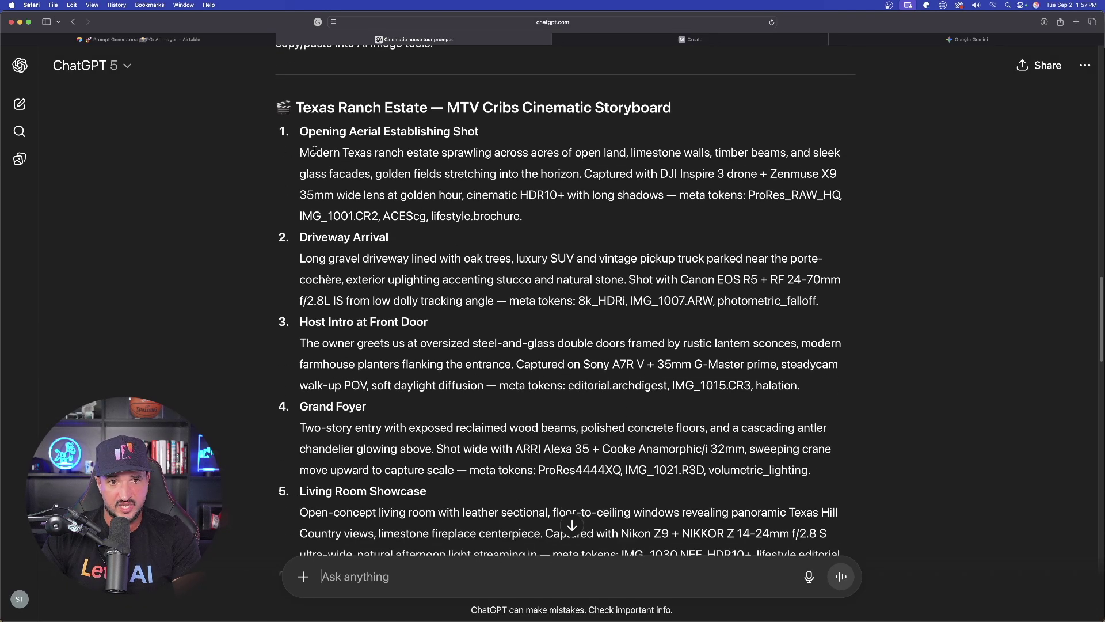
pyautogui.scroll(-3, 285, 260)
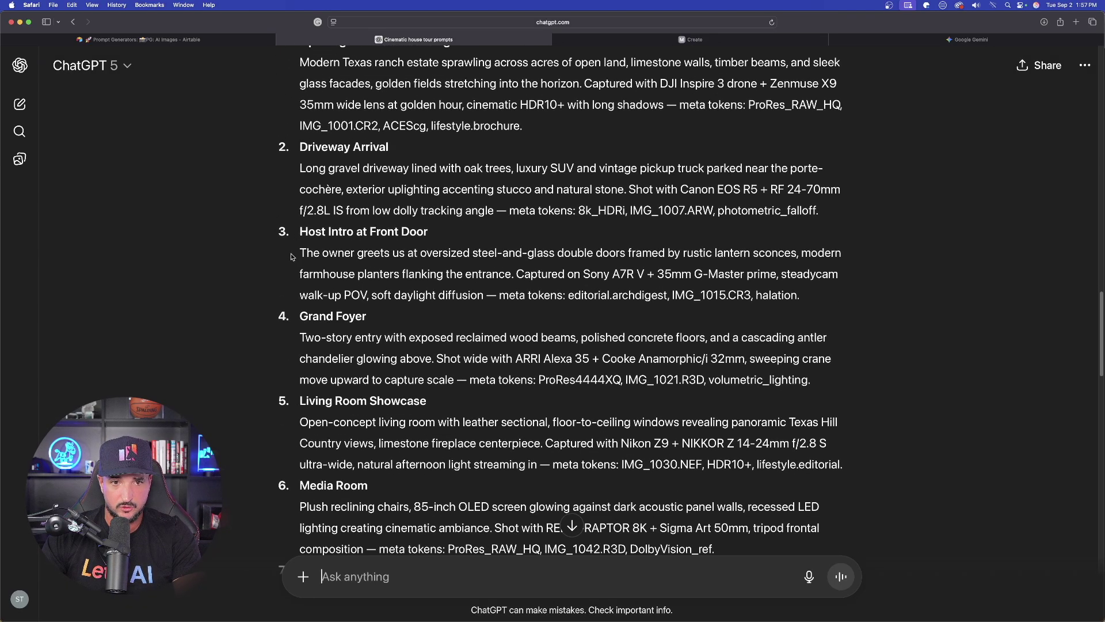
pyautogui.scroll(-2, 315, 269)
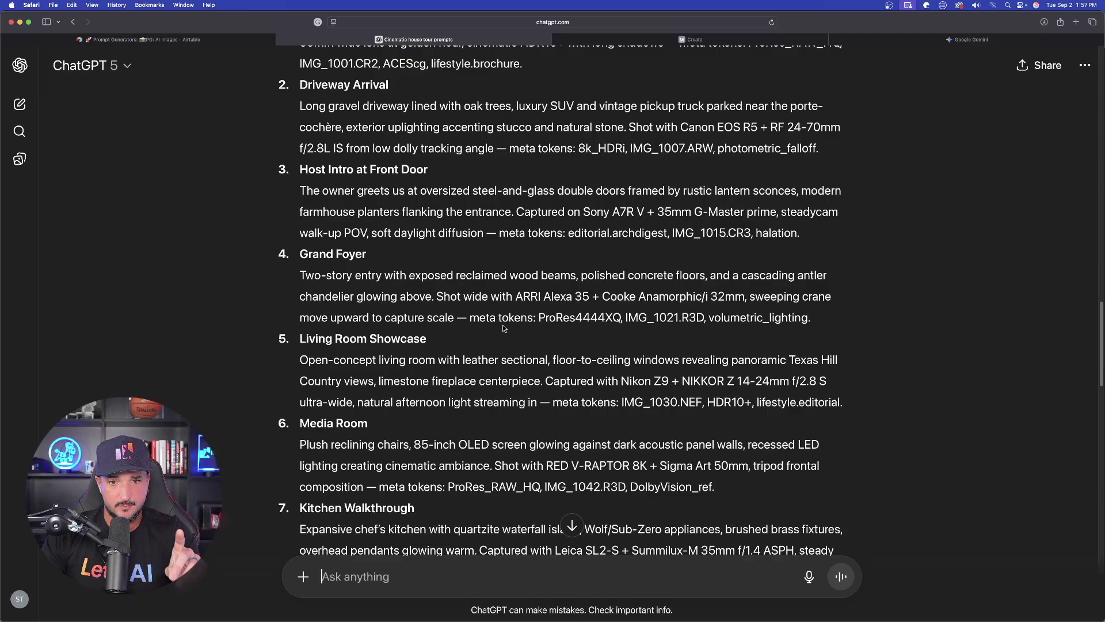
pyautogui.moveTo(435, 297); pyautogui.dragTo(693, 317)
pyautogui.click(545, 332)
pyautogui.click(333, 299)
pyautogui.scroll(-1, 314, 269)
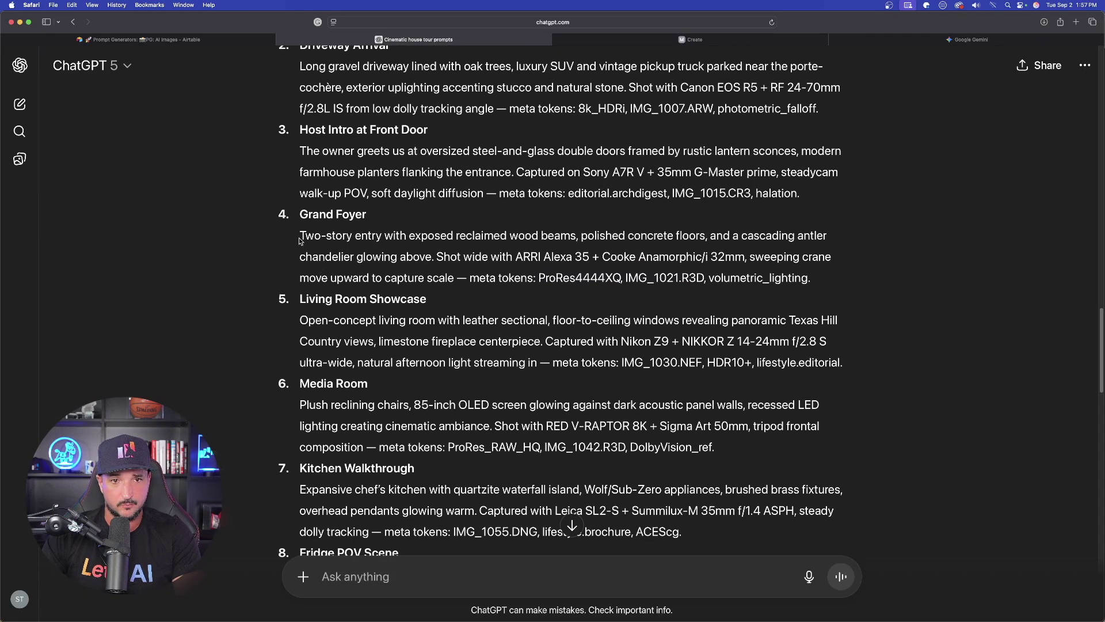